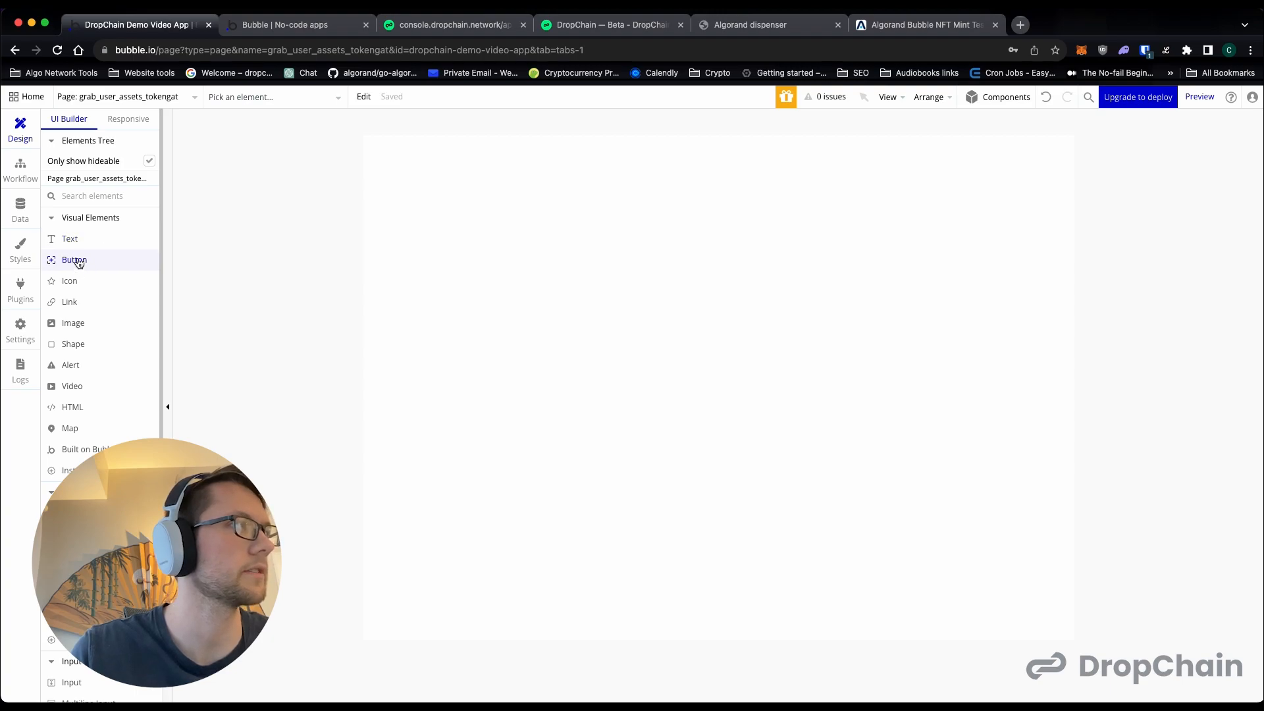
# - Copy the Freeze Asset button from the freeze-unfreeze page
pyautogui.click(118, 99)
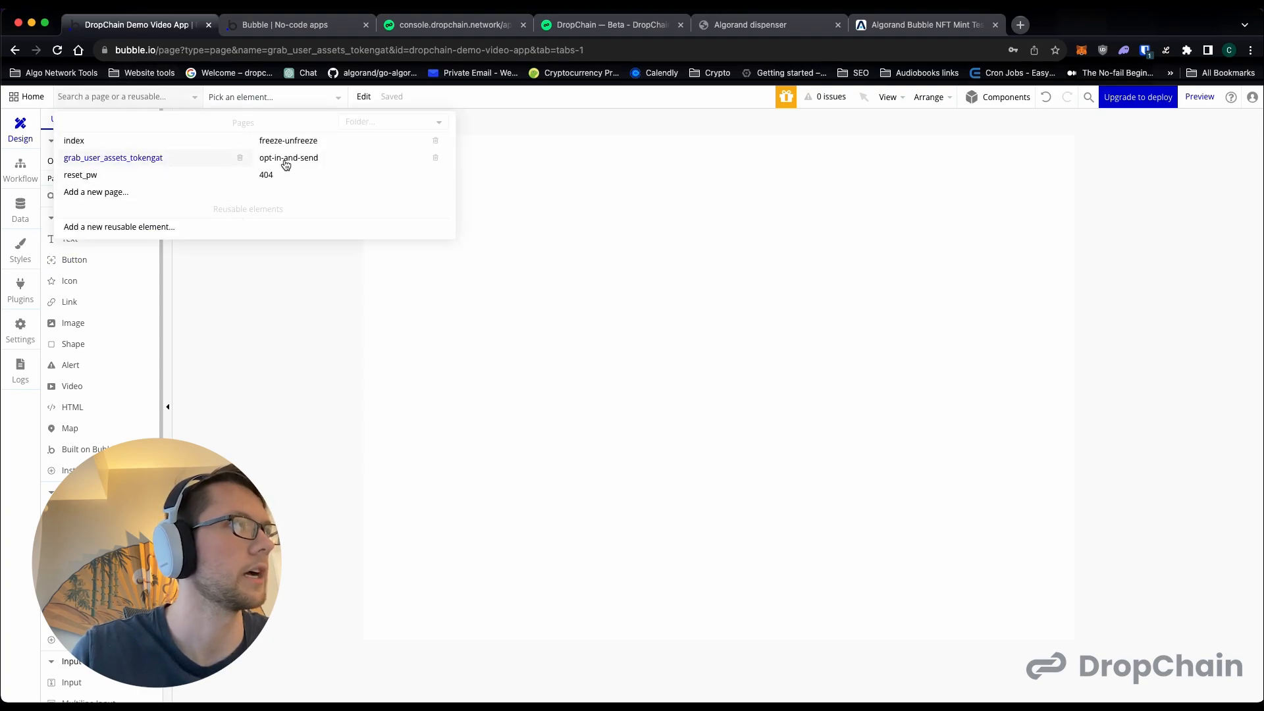
pyautogui.moveTo(321, 144)
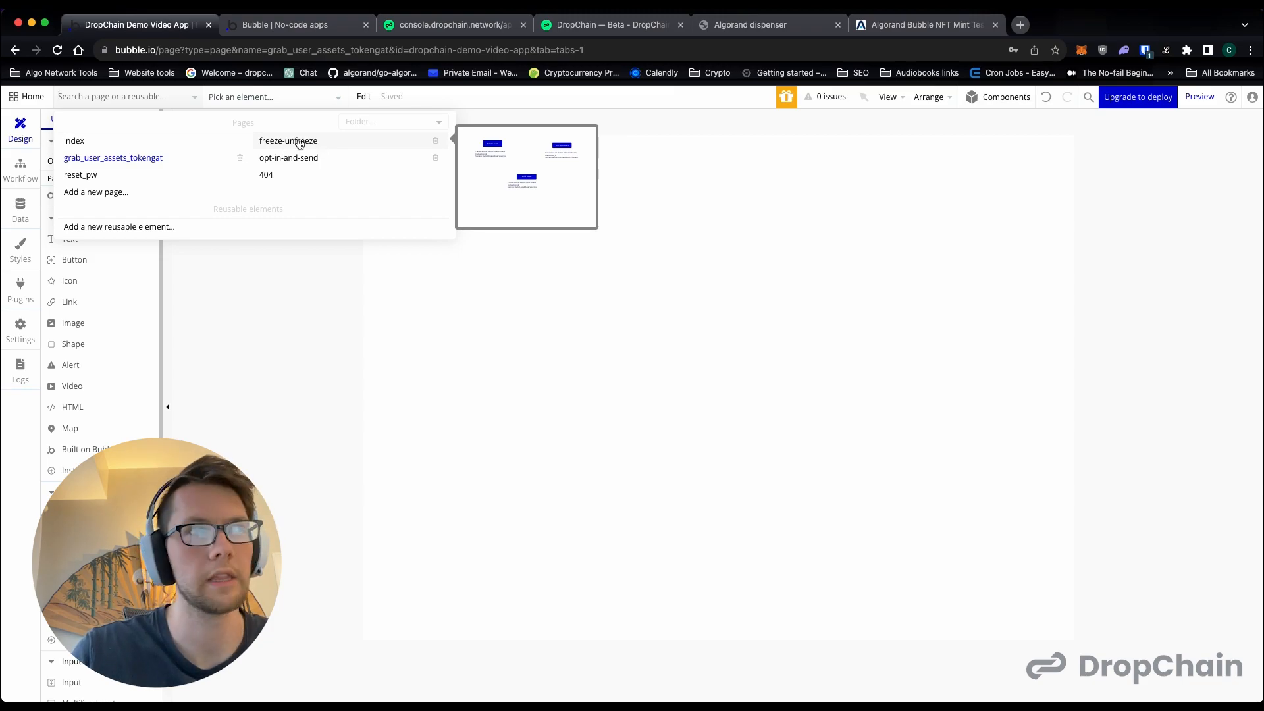
pyautogui.click(302, 142)
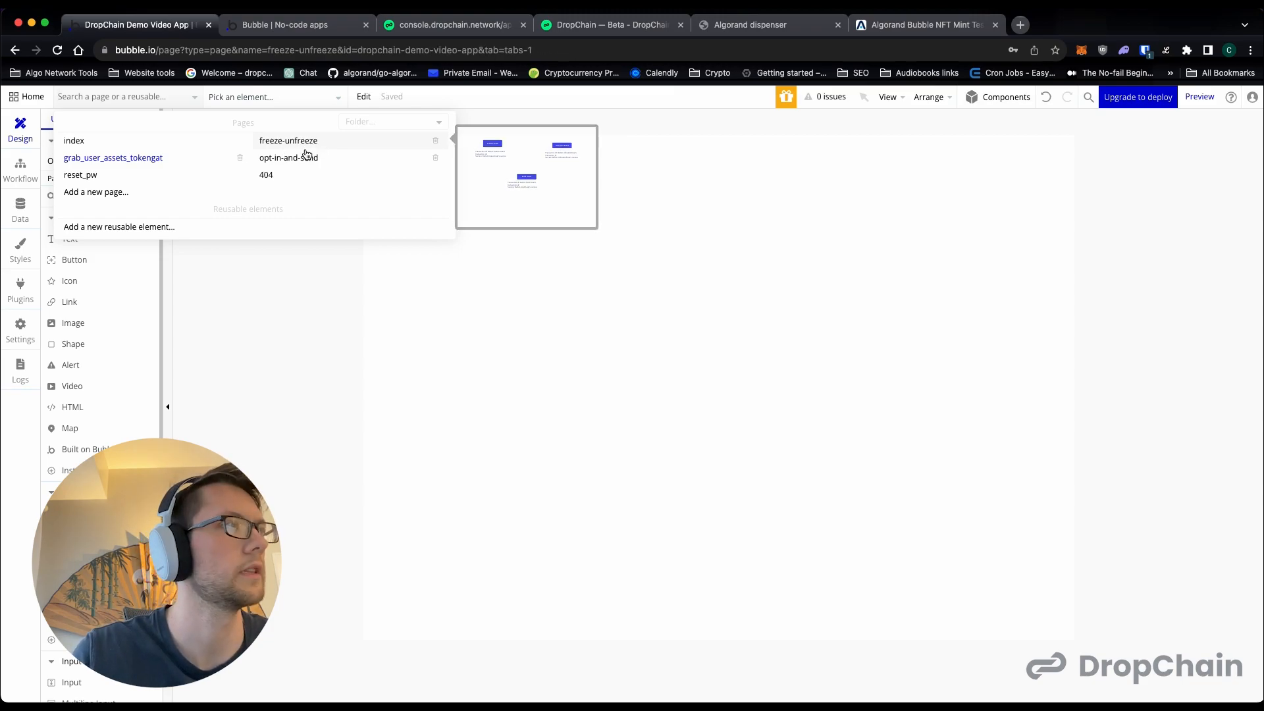
pyautogui.click(500, 217)
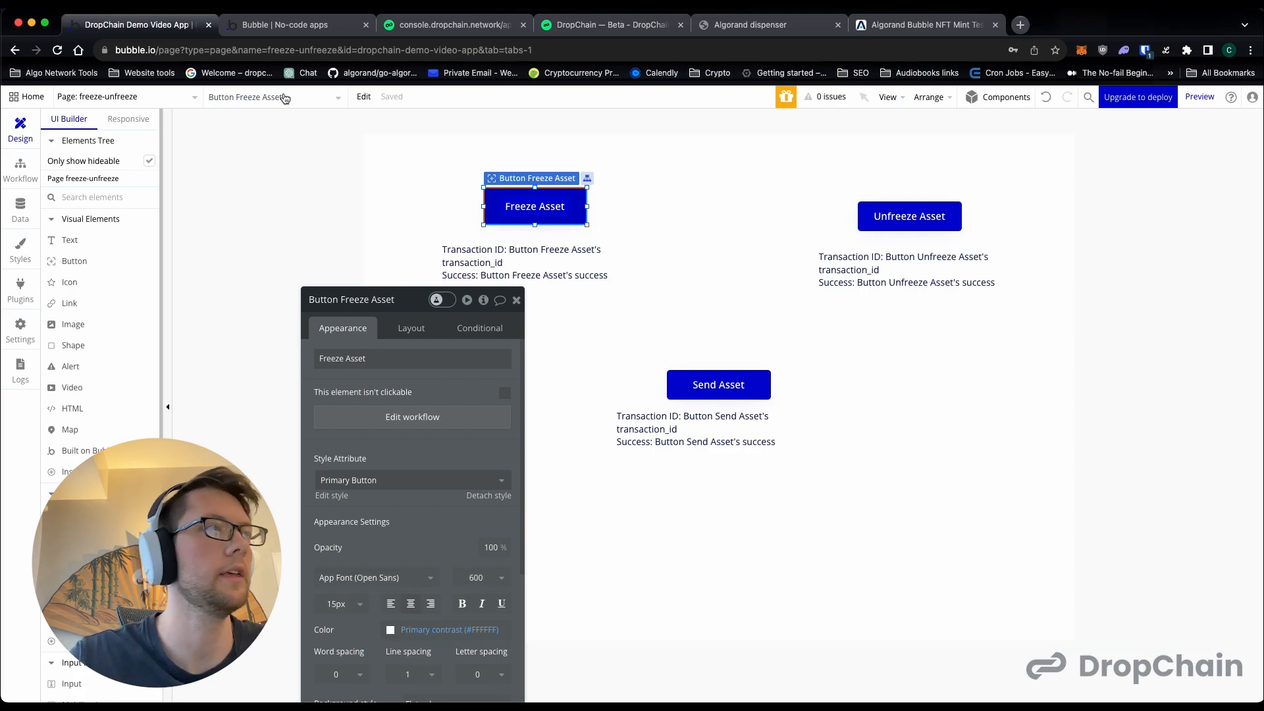
pyautogui.click(185, 98)
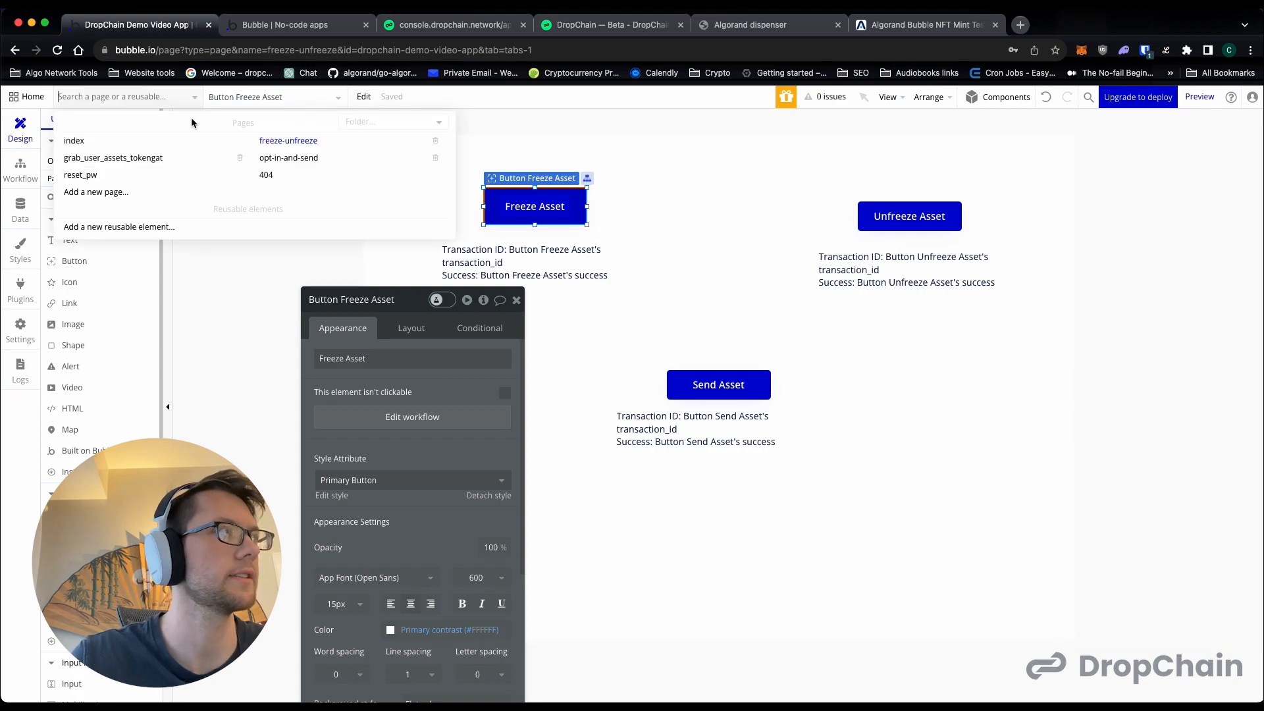
pyautogui.click(127, 198)
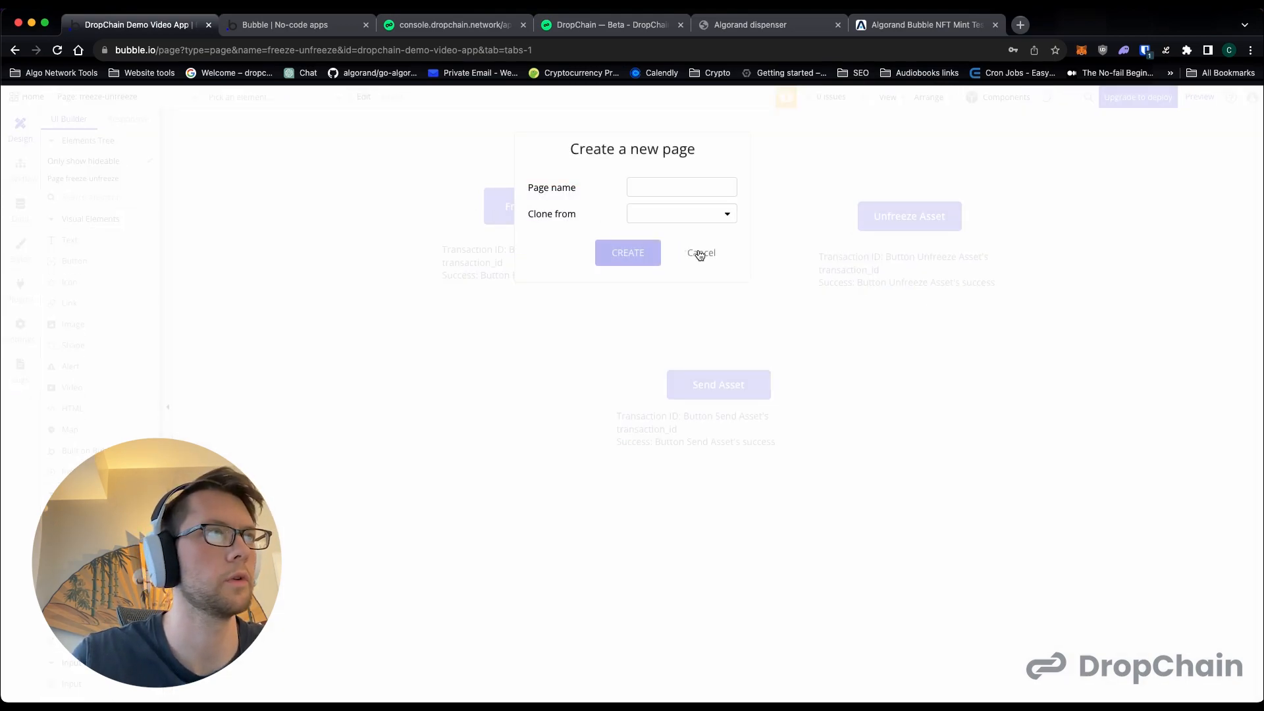
pyautogui.click(699, 254)
# - Paste the copied button onto the grab_user_assets_tokengat page and position it in the page's upper-left area
pyautogui.click(131, 102)
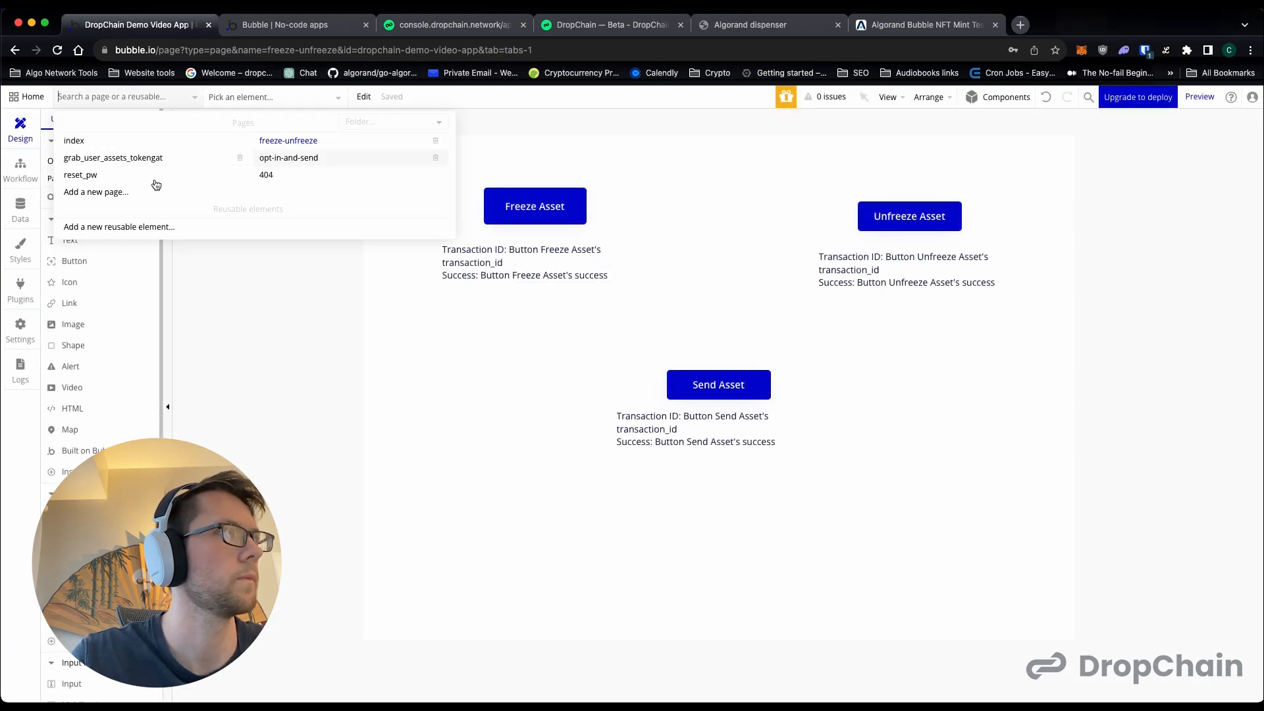
pyautogui.click(468, 236)
pyautogui.press('super+v')
pyautogui.moveTo(418, 175); pyautogui.dragTo(494, 216)
# - Change the pasted button's label to "Grab Asset" and close its properties
pyautogui.doubleClick(494, 211)
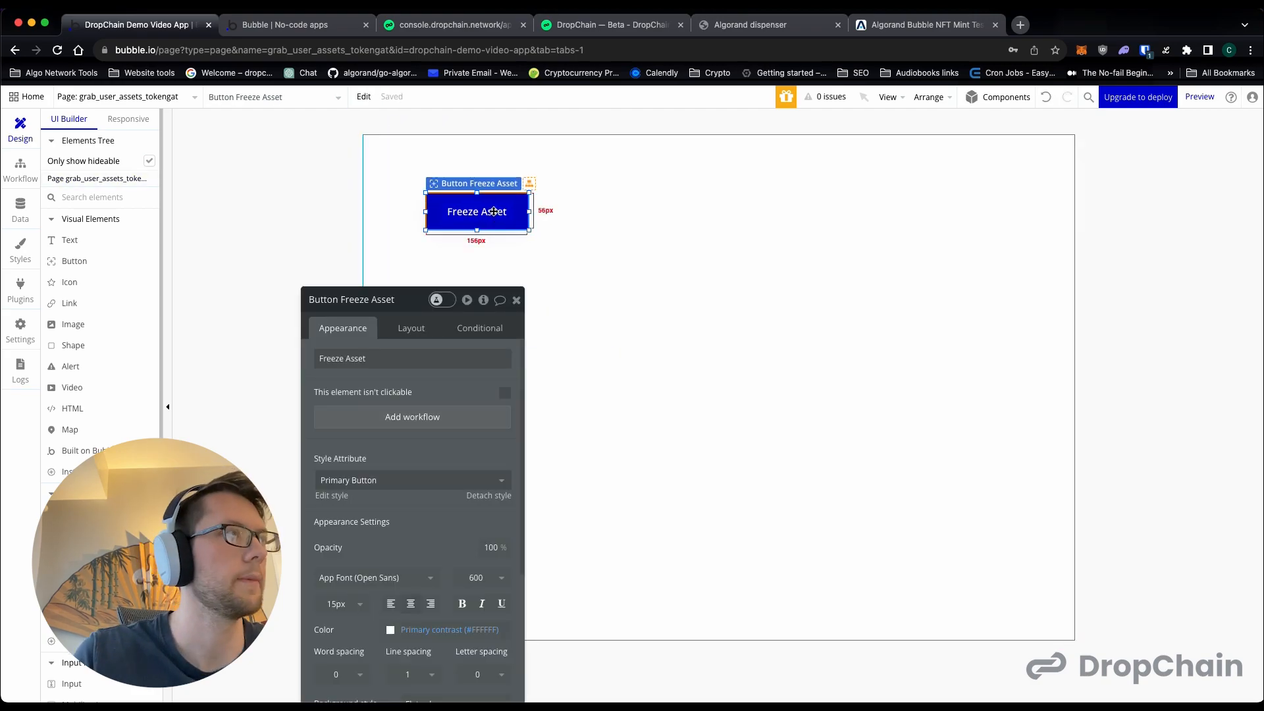
pyautogui.write('Grab')
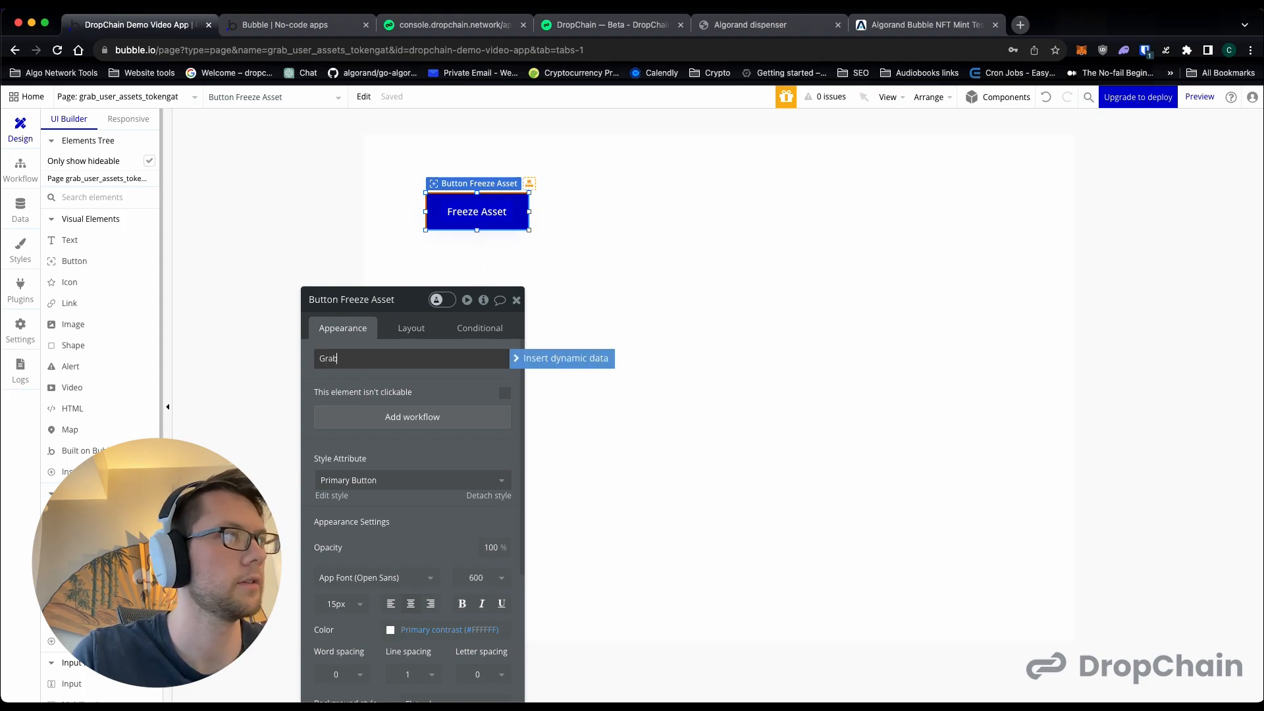
pyautogui.click(533, 323)
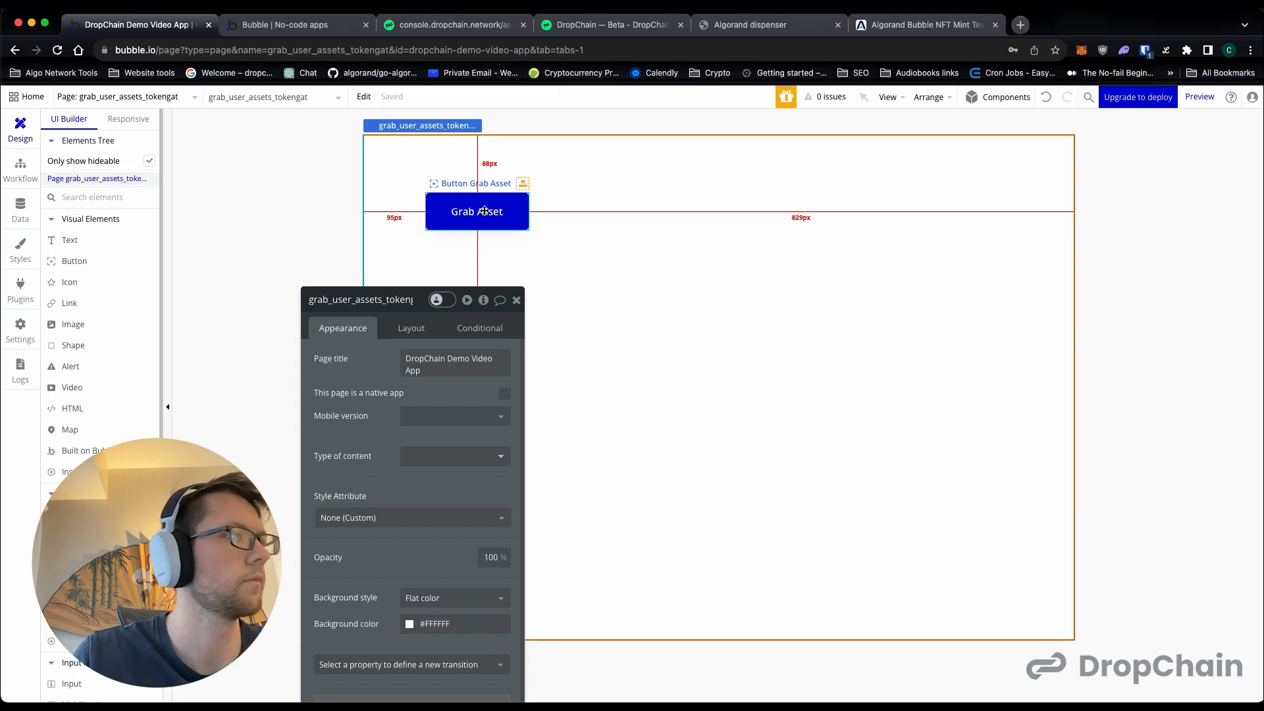
pyautogui.click(517, 300)
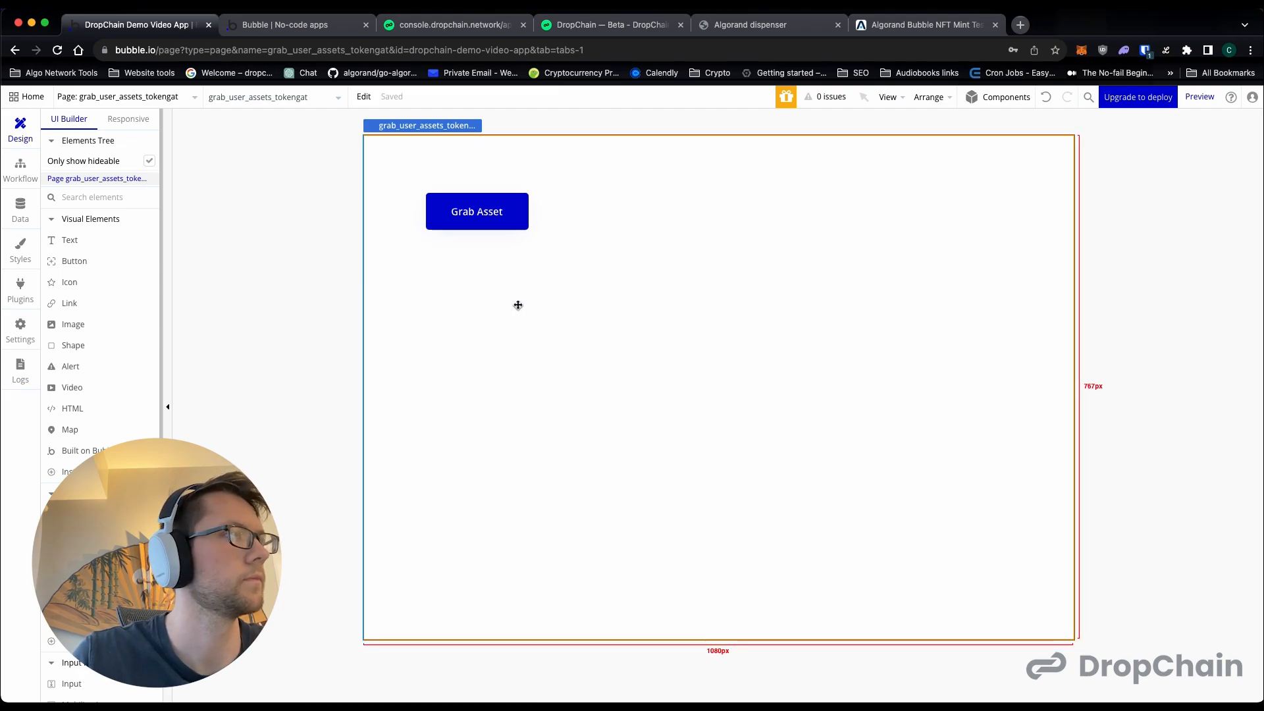
# - Copy the text element below Freeze Asset on the freeze-unfreeze page and place it under Grab Asset on the grab_user_assets_tokengat page
pyautogui.click(113, 100)
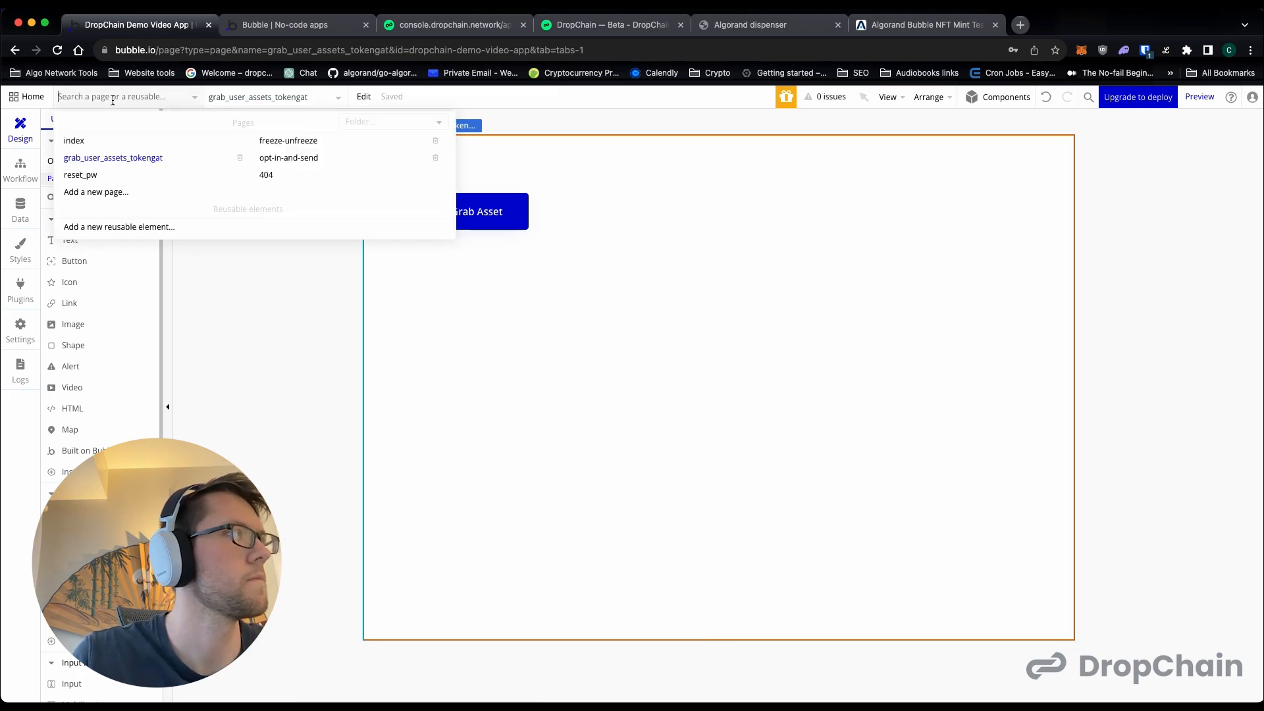
pyautogui.click(280, 142)
pyautogui.click(484, 252)
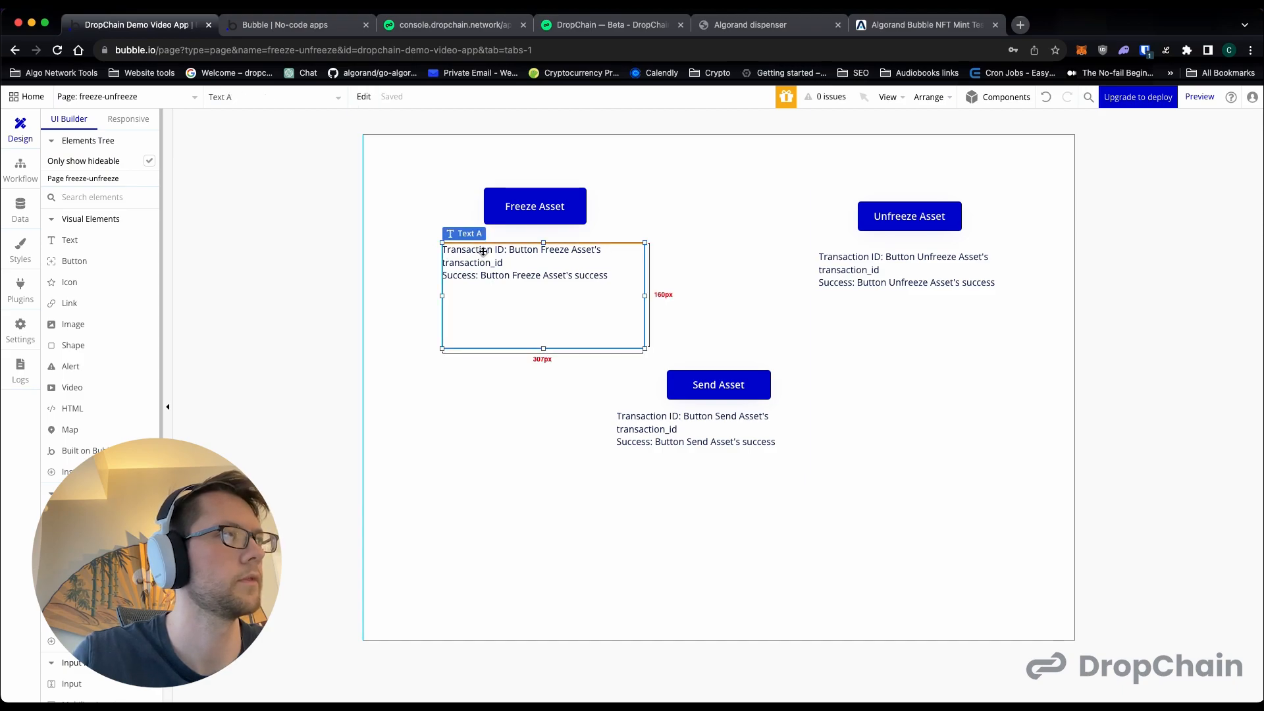
pyautogui.click(185, 101)
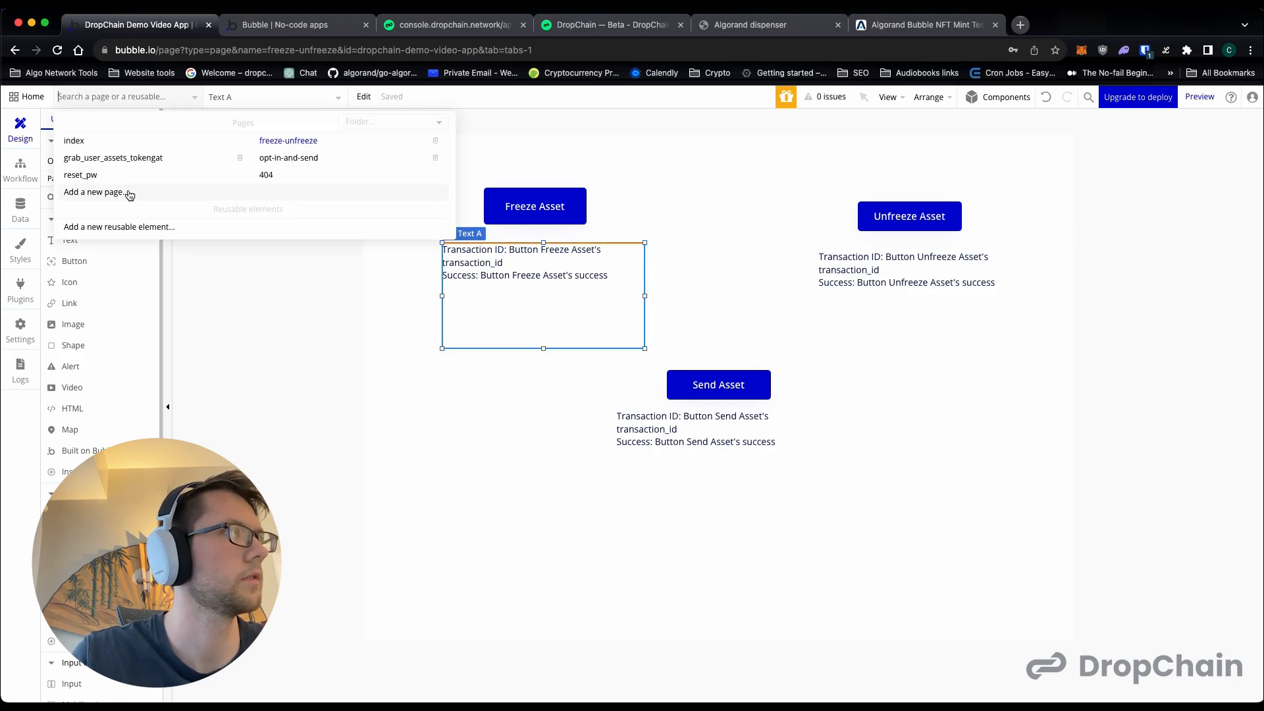
pyautogui.click(143, 159)
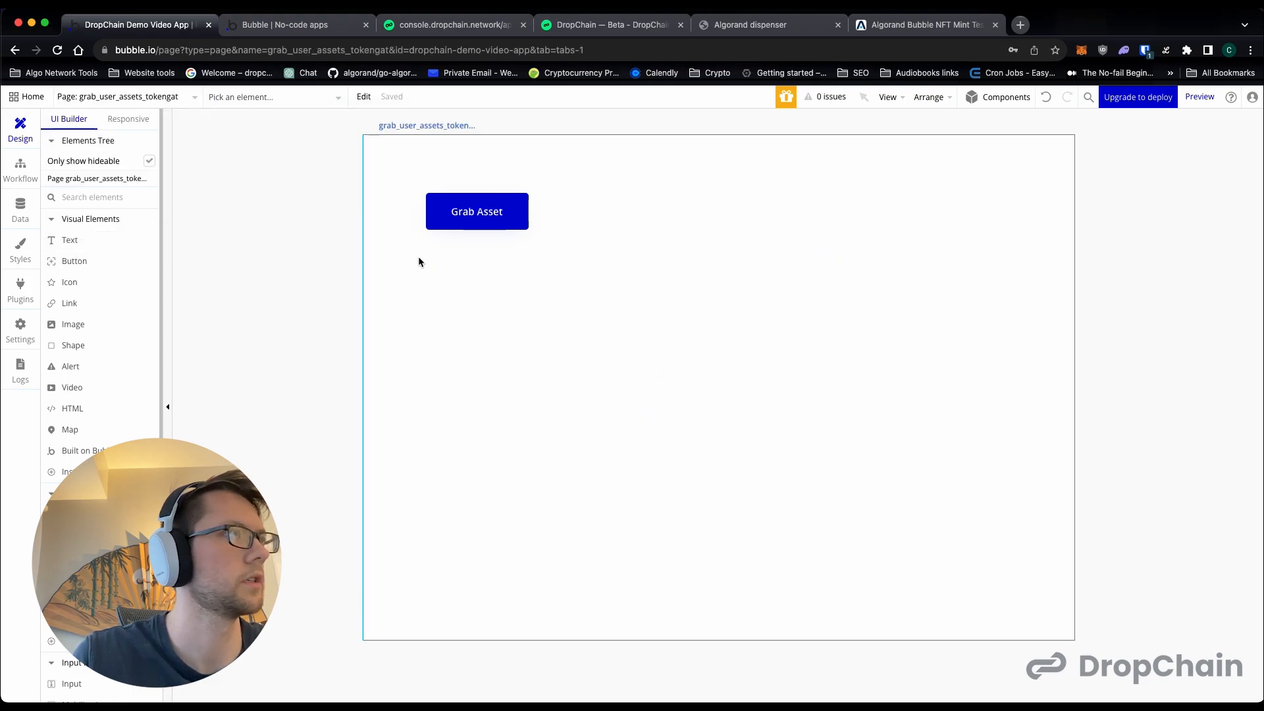
pyautogui.click(440, 258)
pyautogui.press('super+v')
pyautogui.moveTo(450, 191); pyautogui.dragTo(469, 294)
# - Replace the pasted text element's entire content, including its dynamic expressions, with "Allowed to access exclusive content?"
pyautogui.doubleClick(474, 264)
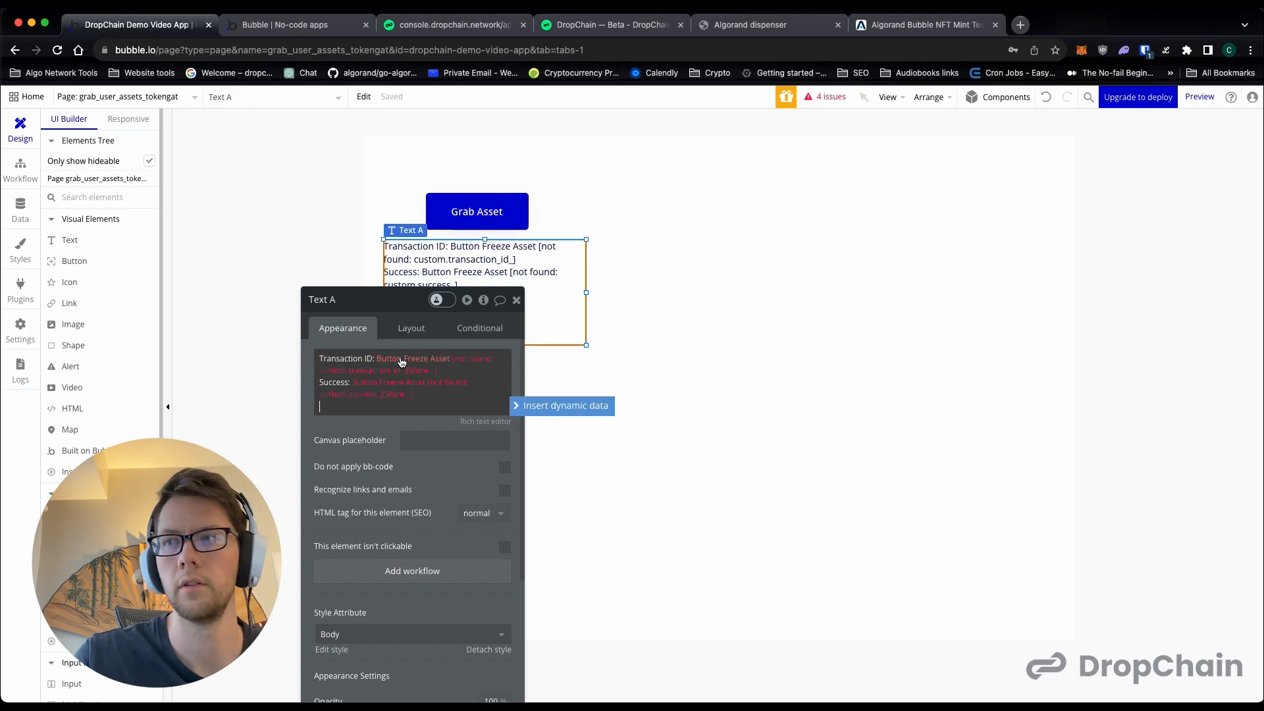
pyautogui.moveTo(377, 358); pyautogui.dragTo(328, 359)
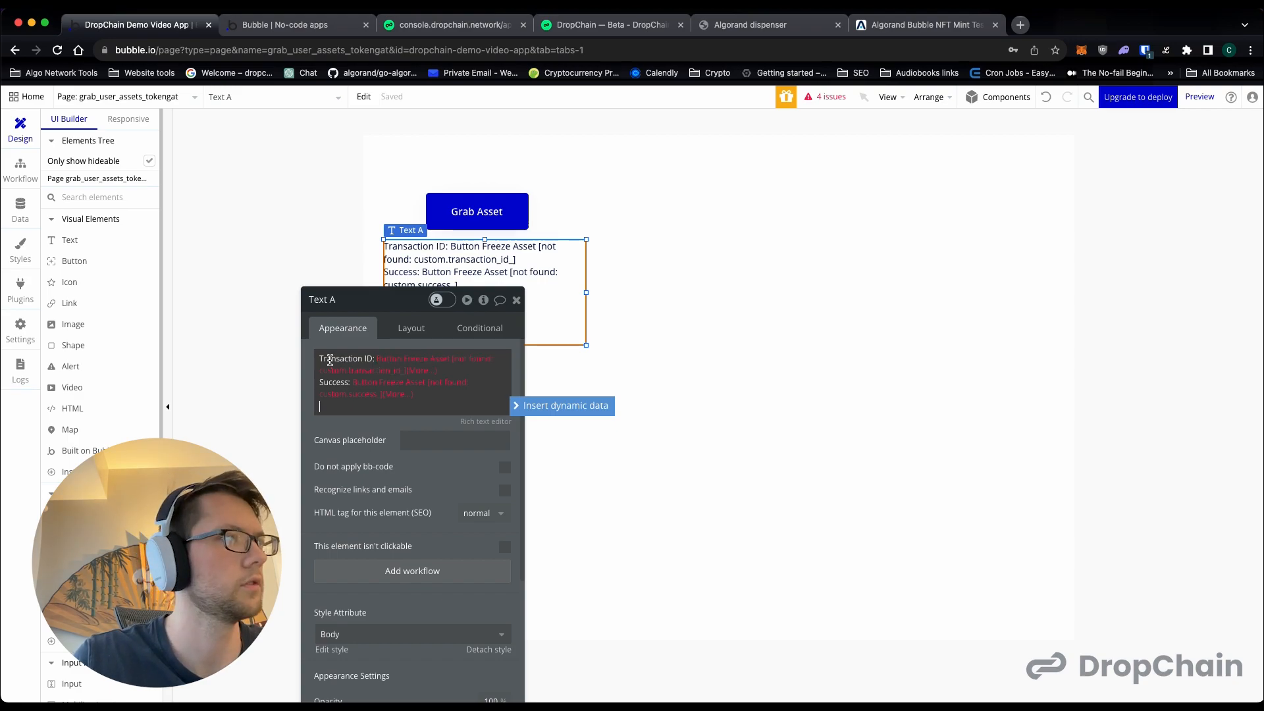
pyautogui.press('BackSpace')
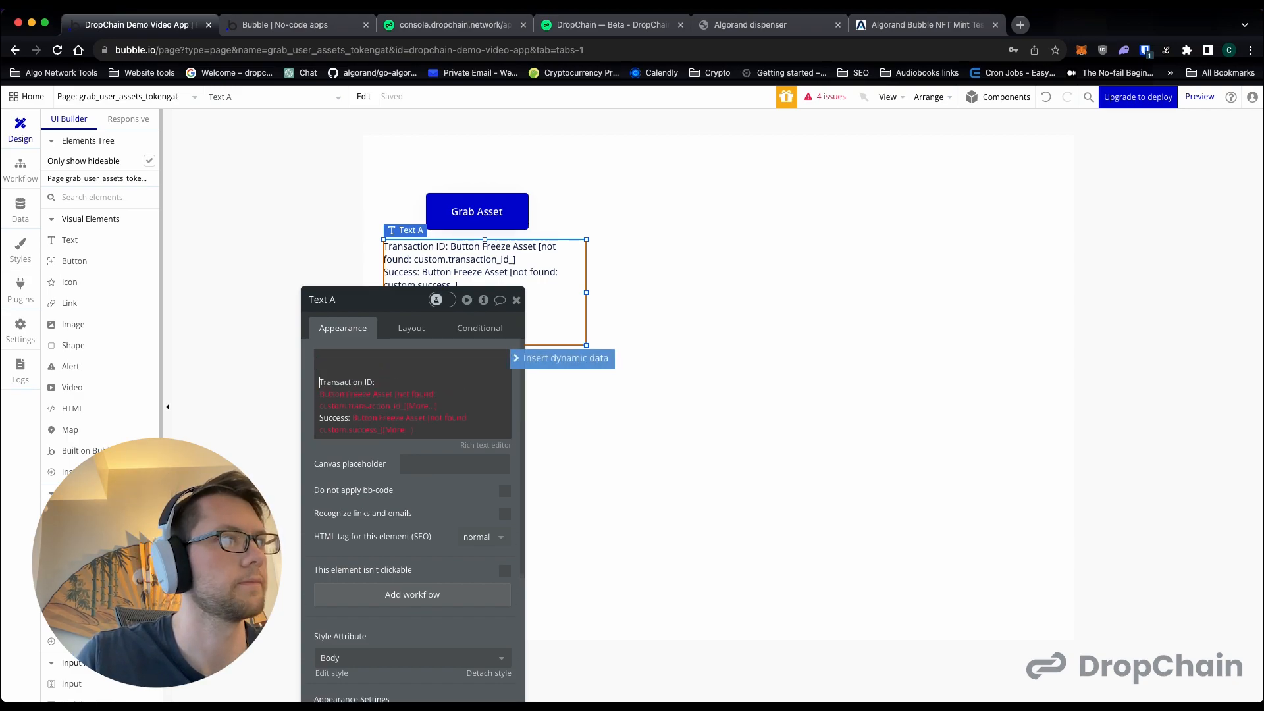
pyautogui.click(443, 410)
pyautogui.press('BackSpace')
pyautogui.press('BackSpace')
pyautogui.press('BackSpace')
pyautogui.press('BackSpace')
pyautogui.press('BackSpace')
pyautogui.press('BackSpace')
pyautogui.press('BackSpace')
pyautogui.press('BackSpace')
pyautogui.press('BackSpace')
pyautogui.press('BackSpace')
pyautogui.press('BackSpace')
pyautogui.press('BackSpace')
pyautogui.press('BackSpace')
pyautogui.press('BackSpace')
pyautogui.press('BackSpace')
pyautogui.press('BackSpace')
pyautogui.press('BackSpace')
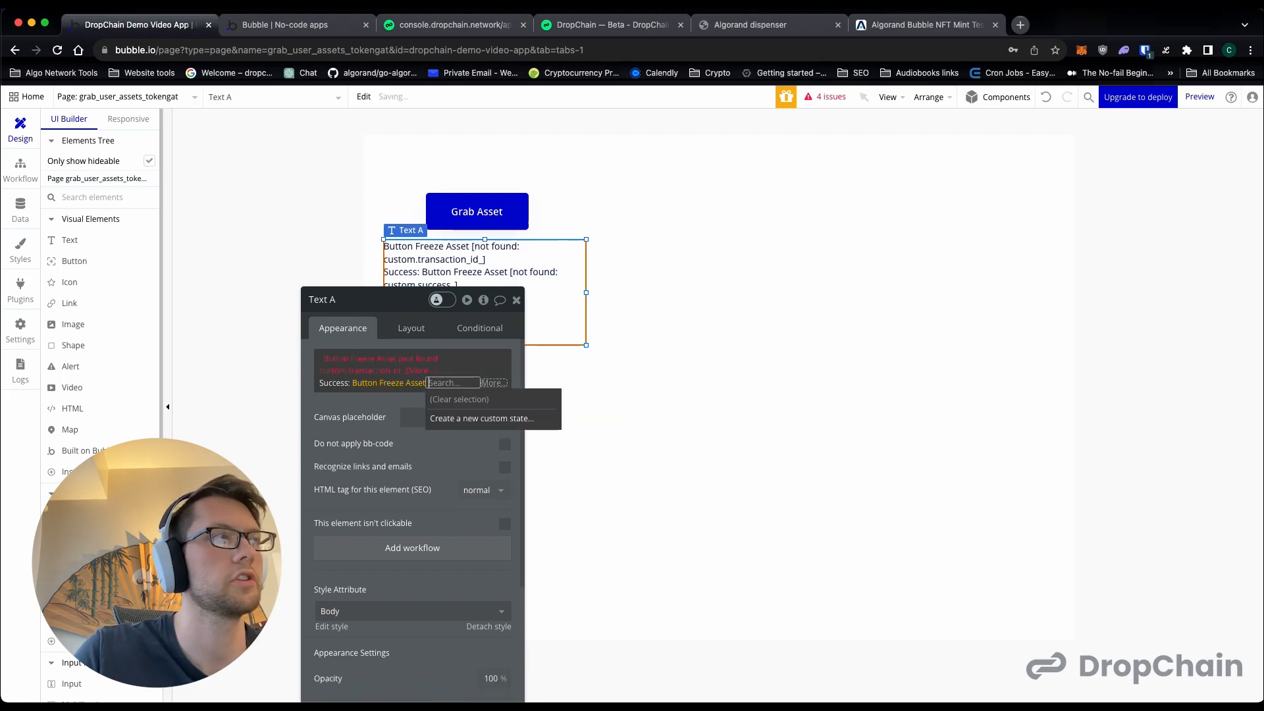
pyautogui.write('Allowed to access exclusive content?')
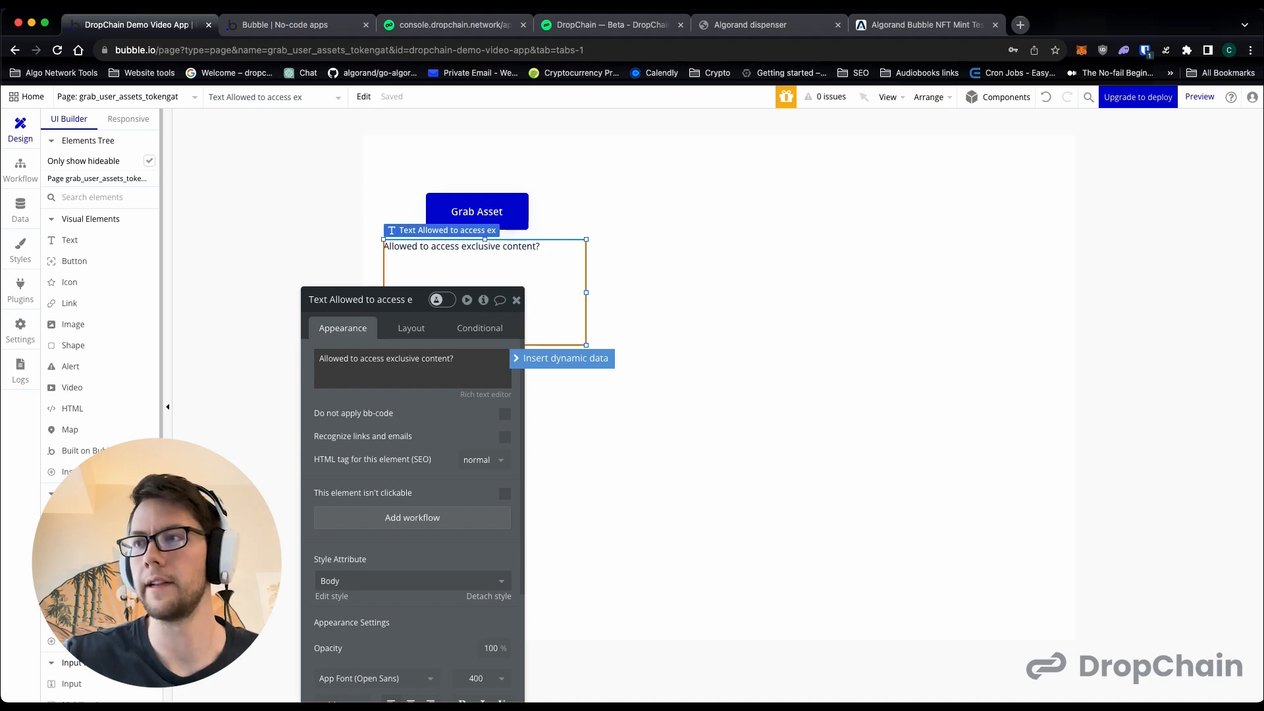
# - Append dynamic data from Button Grab Asset to the text, using a new yes / no custom state named token_gate
pyautogui.click(540, 357)
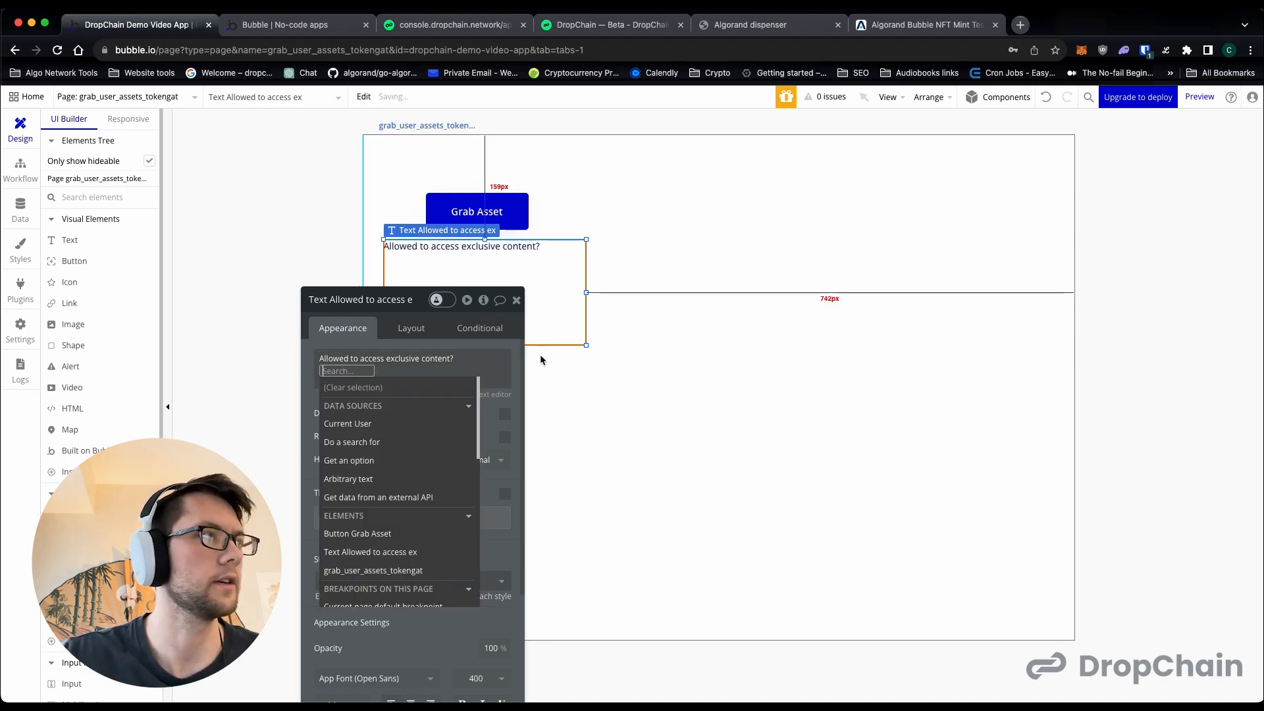
pyautogui.click(425, 534)
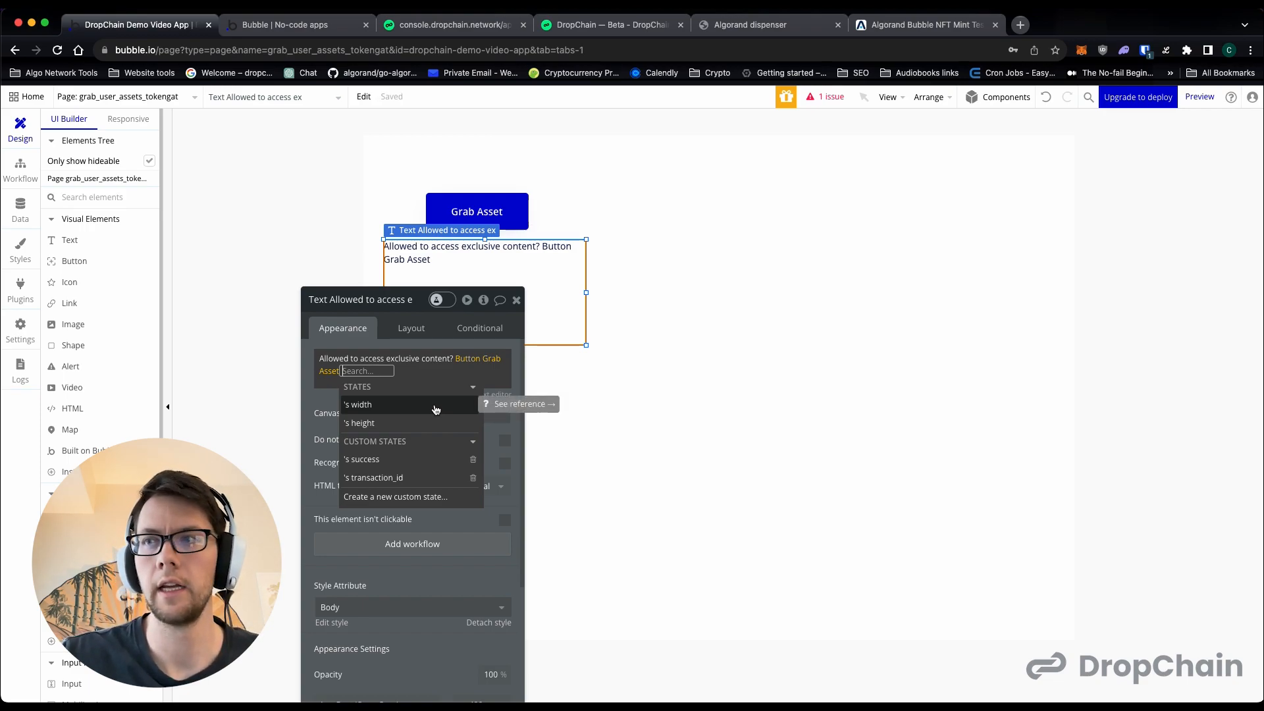
pyautogui.click(409, 498)
pyautogui.write('to')
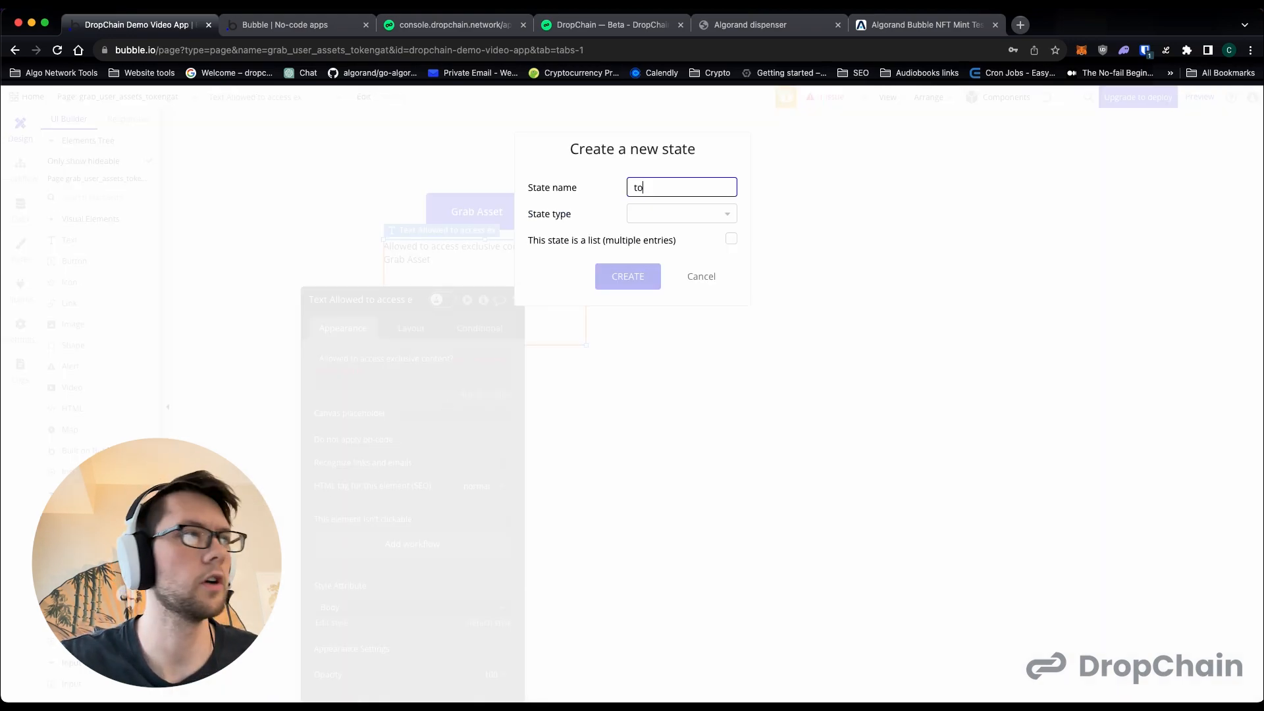
pyautogui.write('ken_gate')
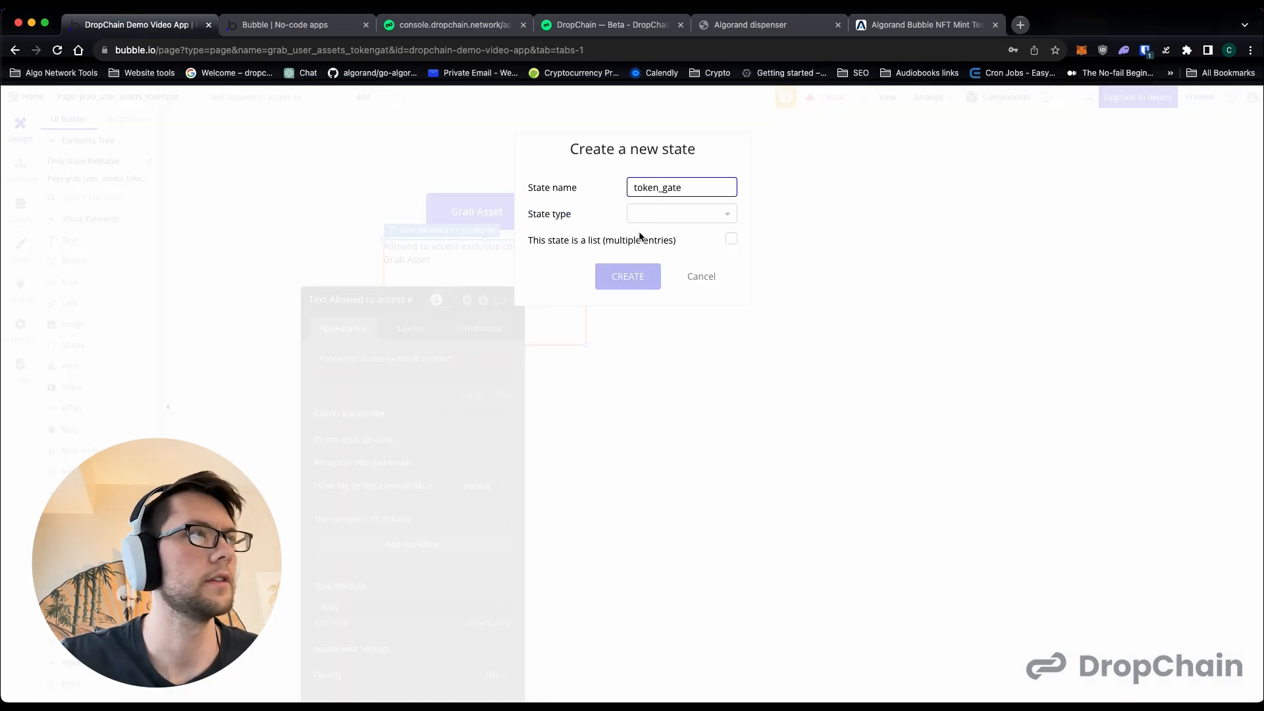
pyautogui.click(645, 217)
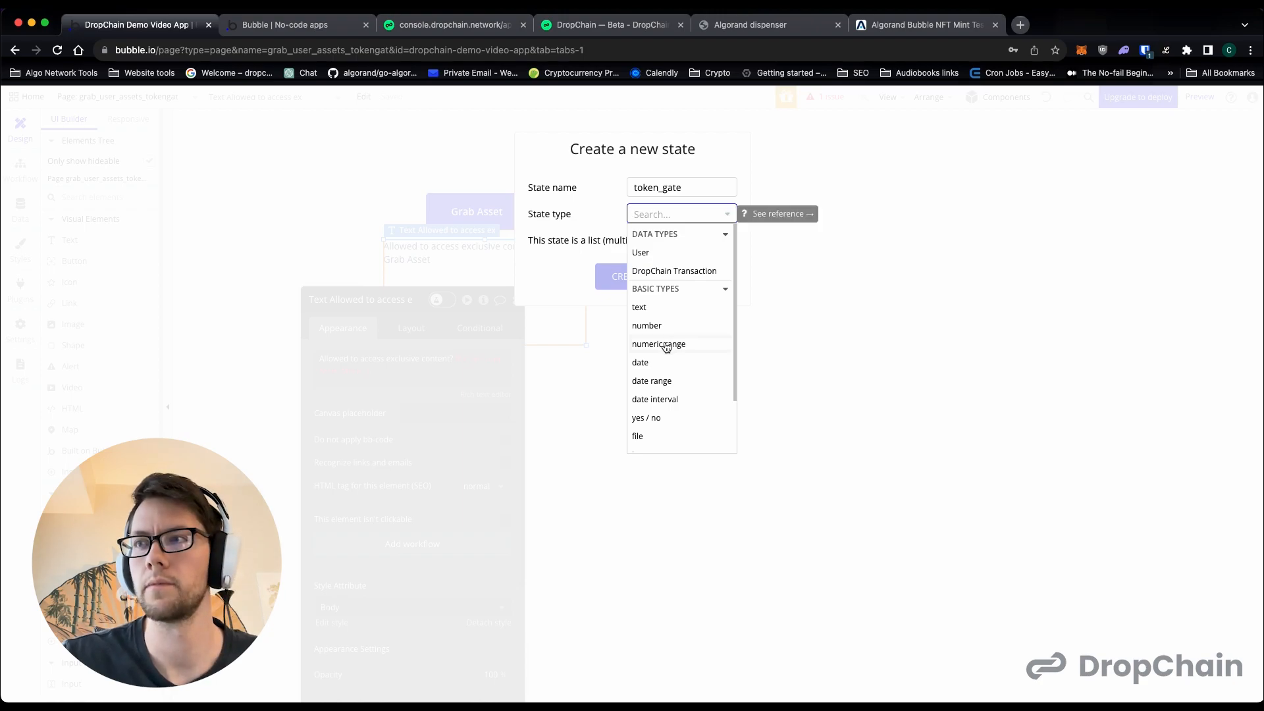
pyautogui.scroll(-1, 662, 399)
pyautogui.click(652, 398)
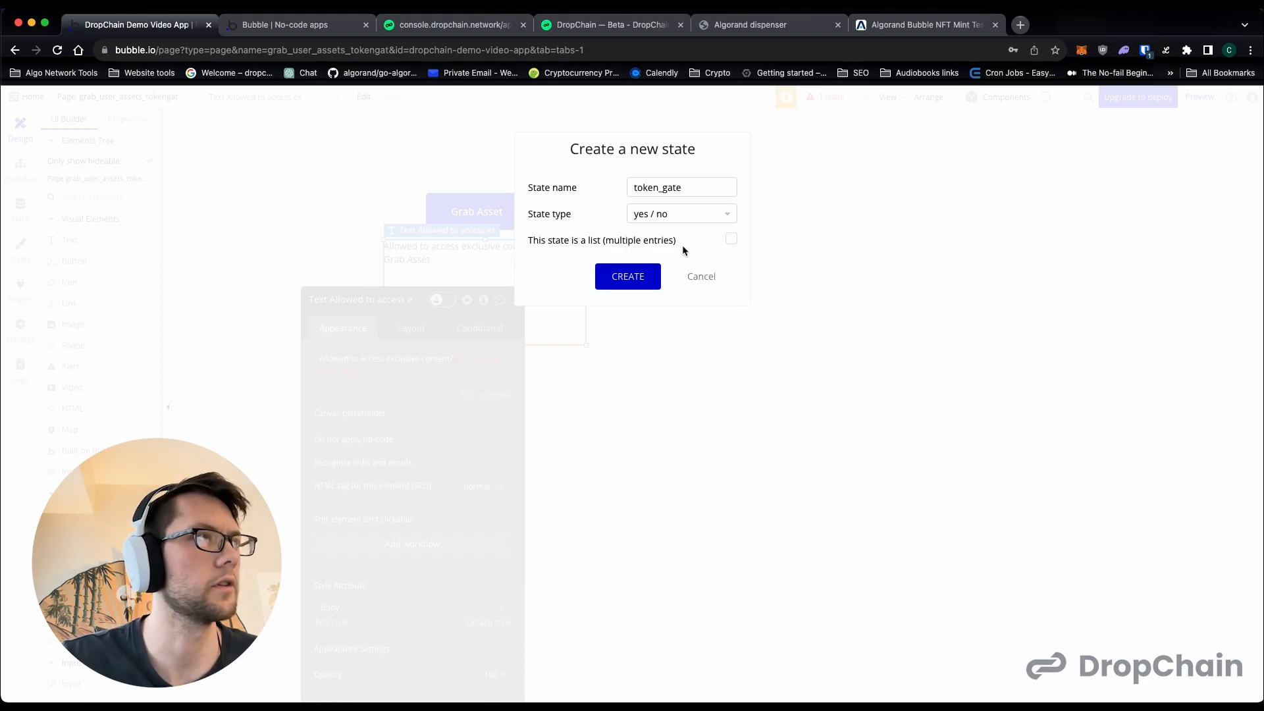
pyautogui.click(636, 280)
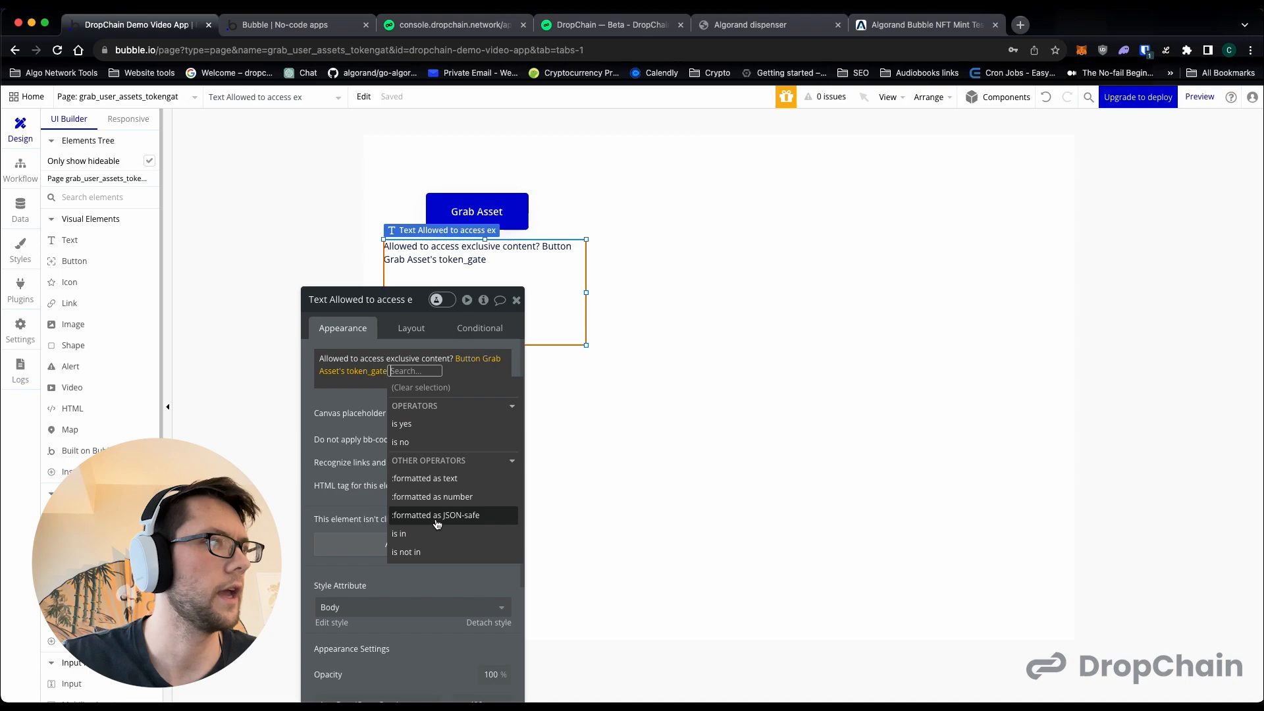
# - Format the token_gate value as text, with "yes" for yes and "no" for no
pyautogui.click(443, 485)
pyautogui.click(349, 412)
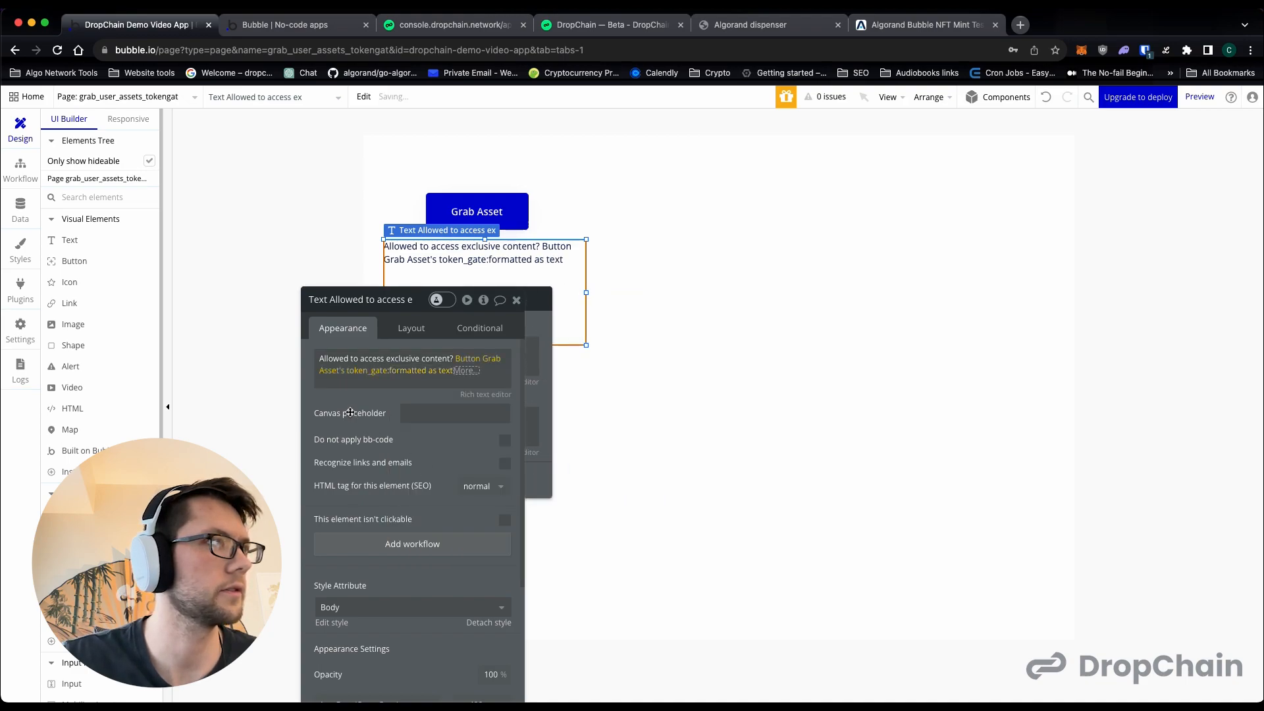
pyautogui.click(454, 367)
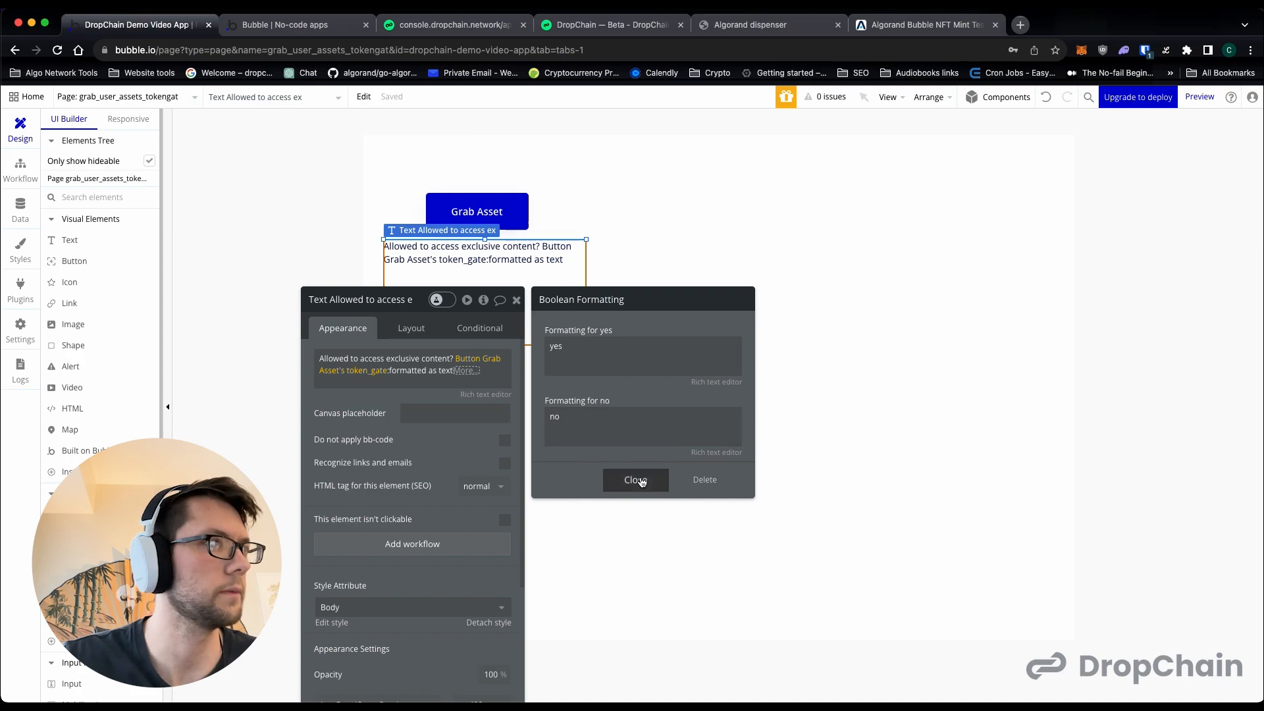
pyautogui.click(635, 480)
# - Add "Assets Owned:" after the token_gate expression, followed by dynamic data from Button Grab Asset
pyautogui.click(428, 380)
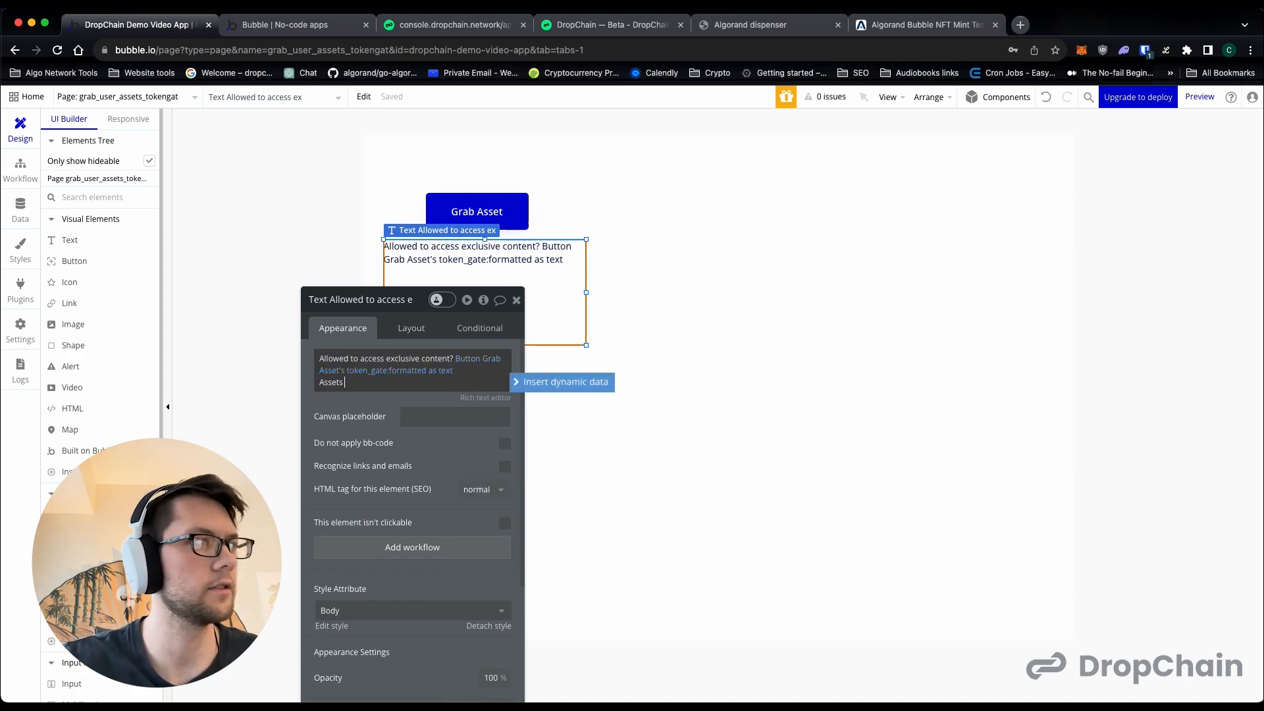
pyautogui.write('Assets Owned:')
pyautogui.click(532, 382)
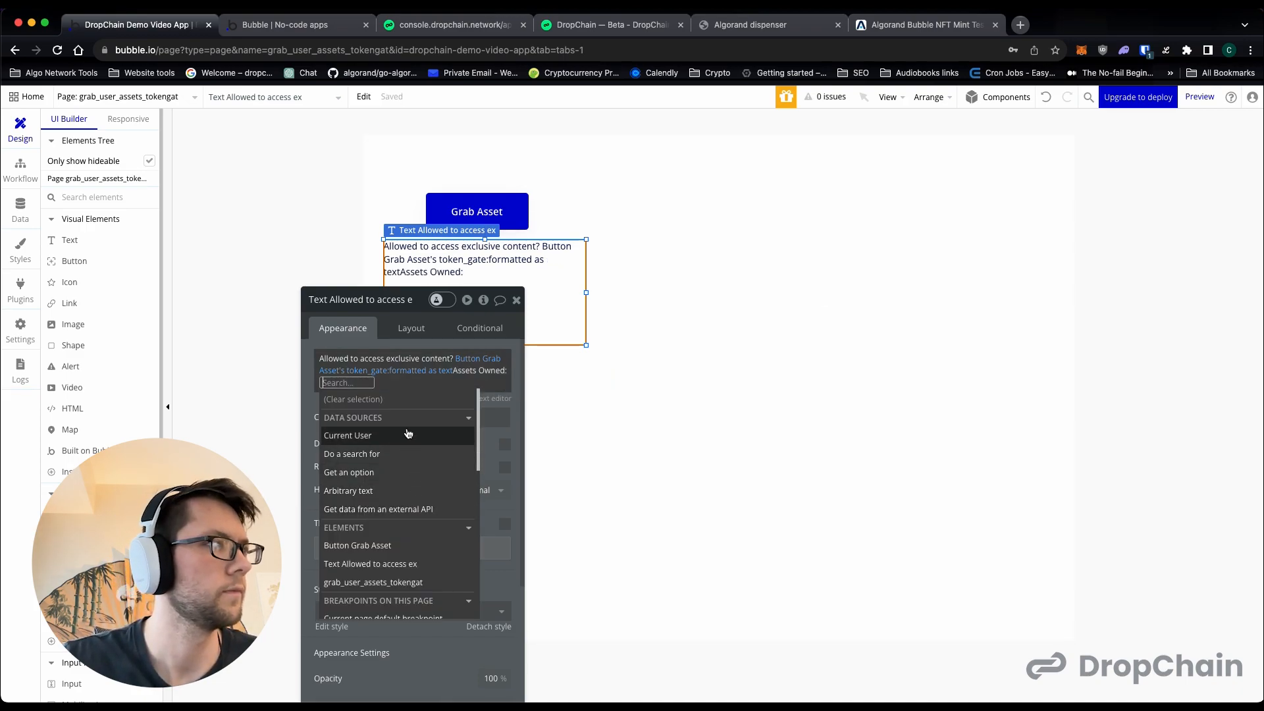
pyautogui.click(399, 547)
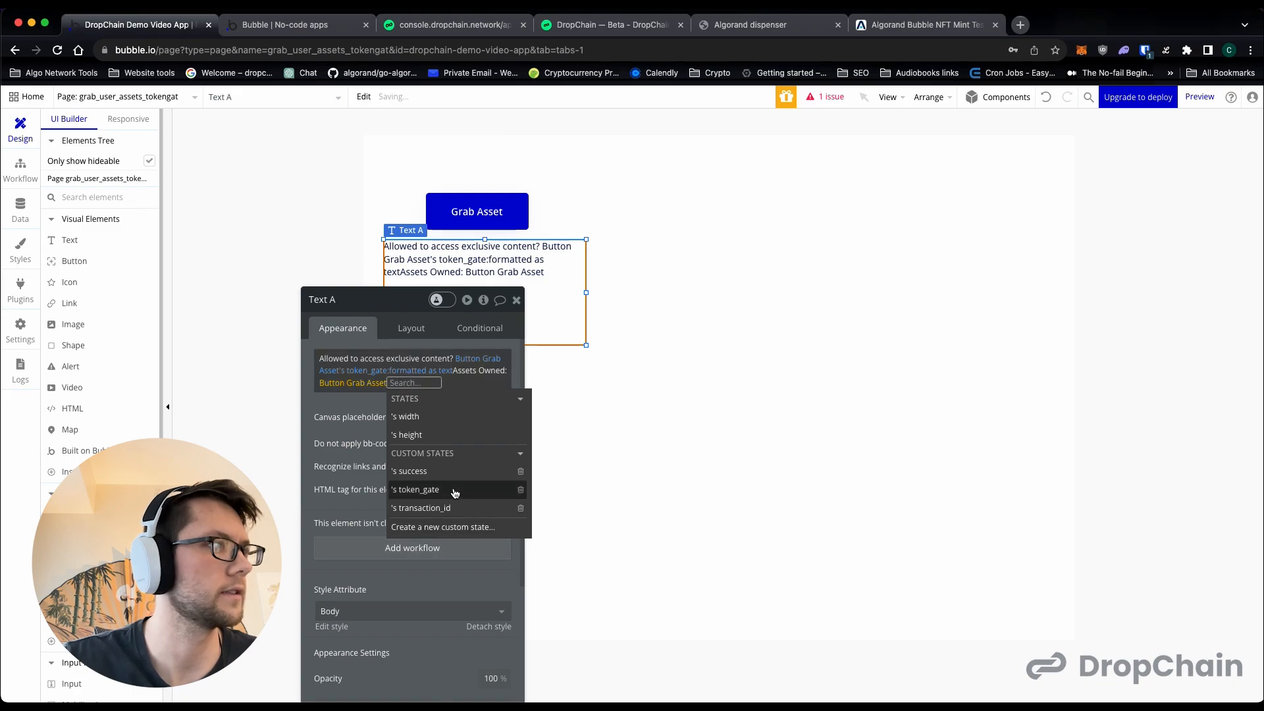
# - Create a custom state asset_ids_owned on Button Grab Asset as a list of numbers, use it in the text, and close the text's properties
pyautogui.click(445, 526)
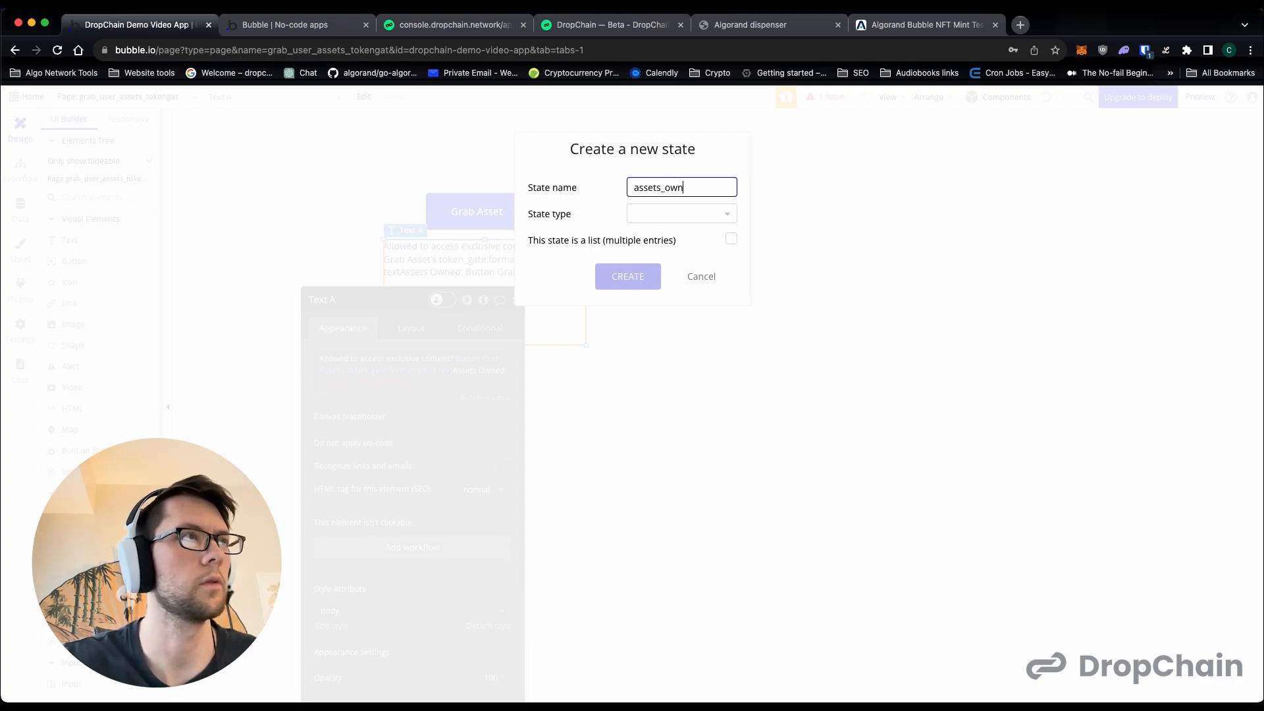
pyautogui.click(659, 187)
pyautogui.press('BackSpace')
pyautogui.write('ids_')
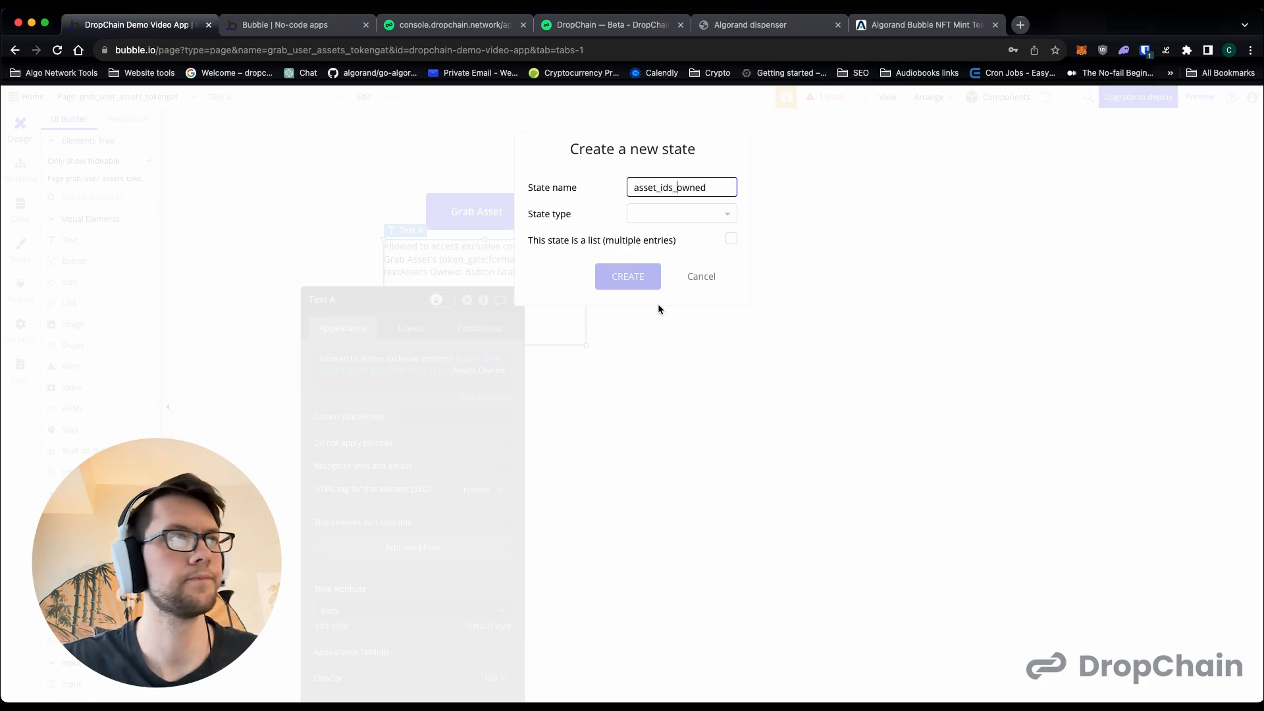
pyautogui.click(648, 214)
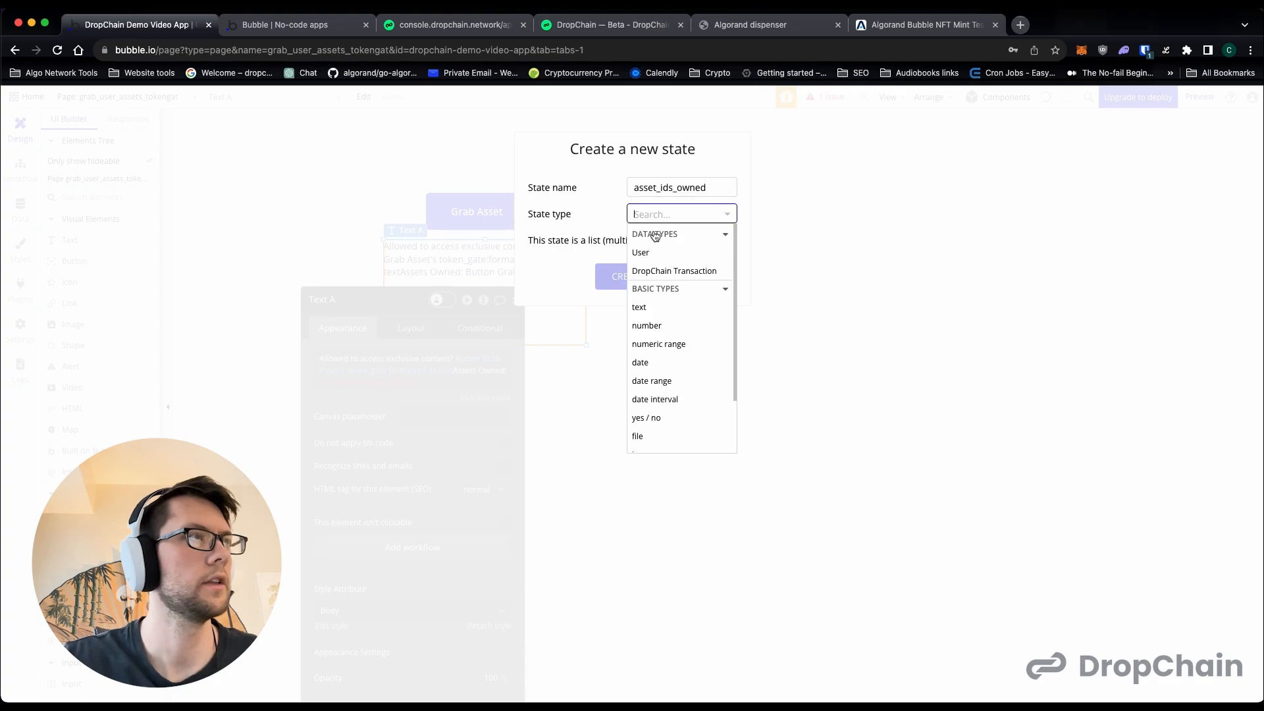
pyautogui.click(658, 324)
pyautogui.click(730, 240)
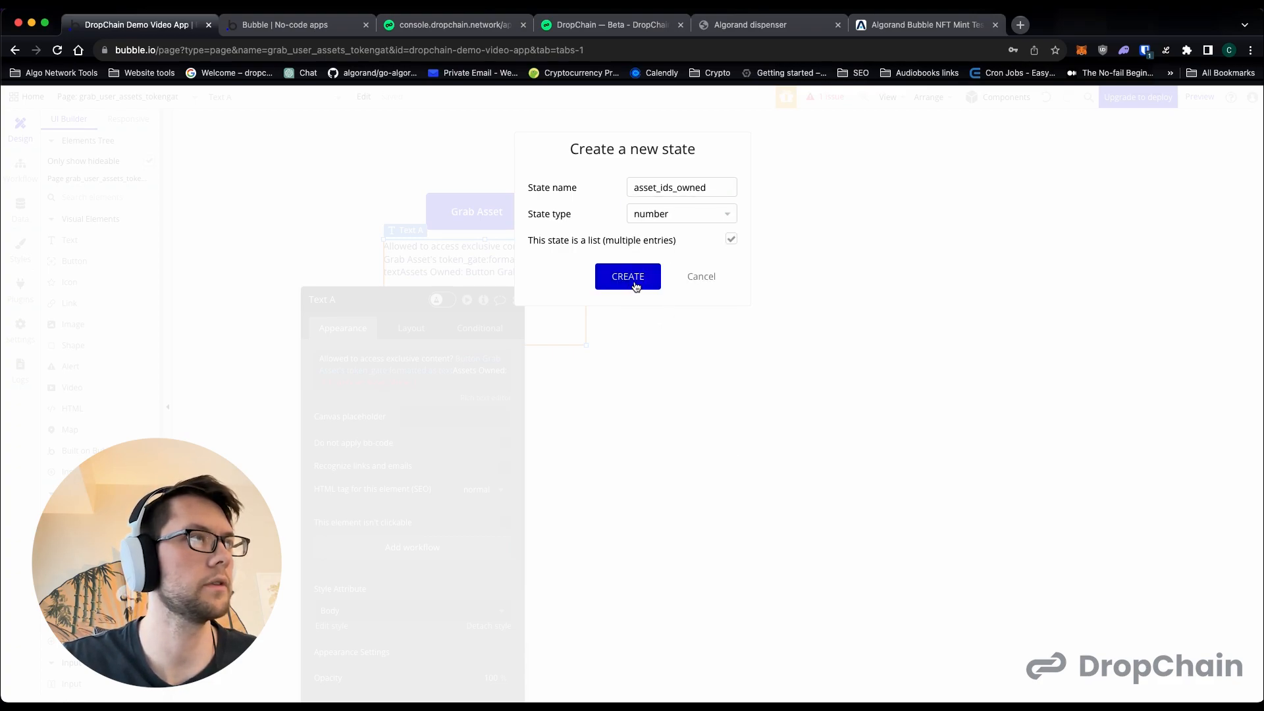
pyautogui.click(635, 285)
pyautogui.click(505, 389)
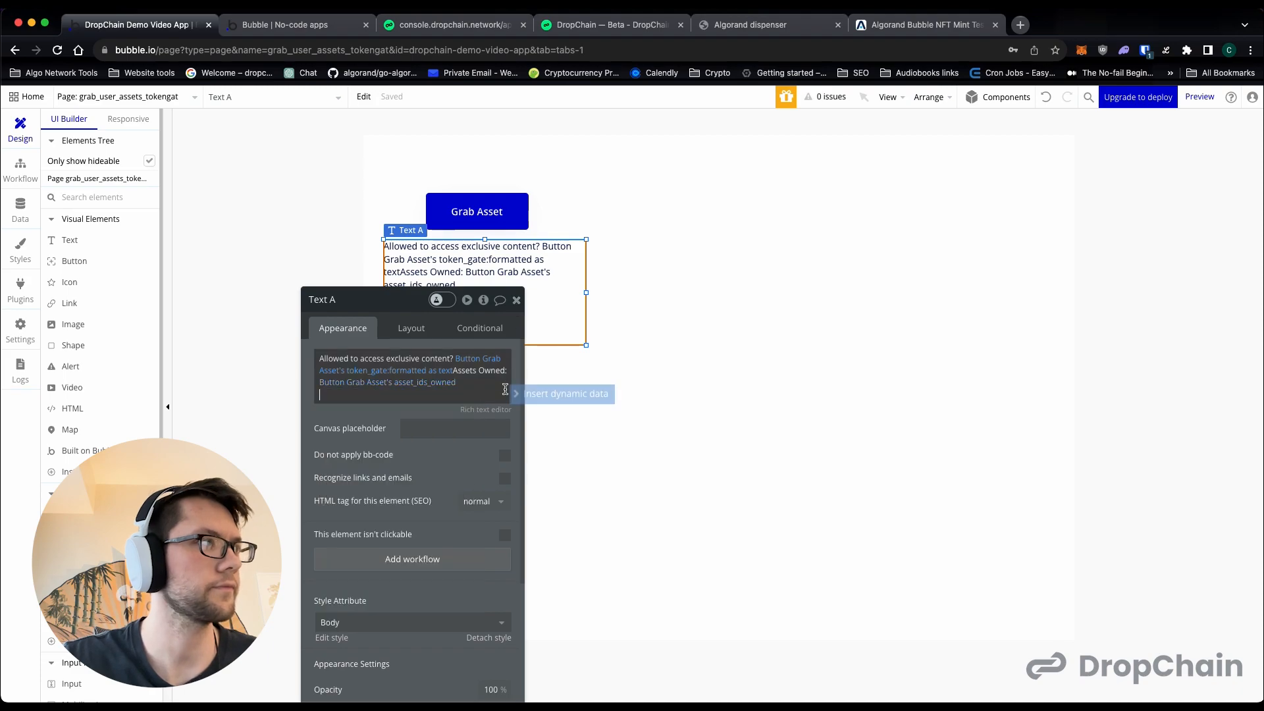
pyautogui.click(516, 300)
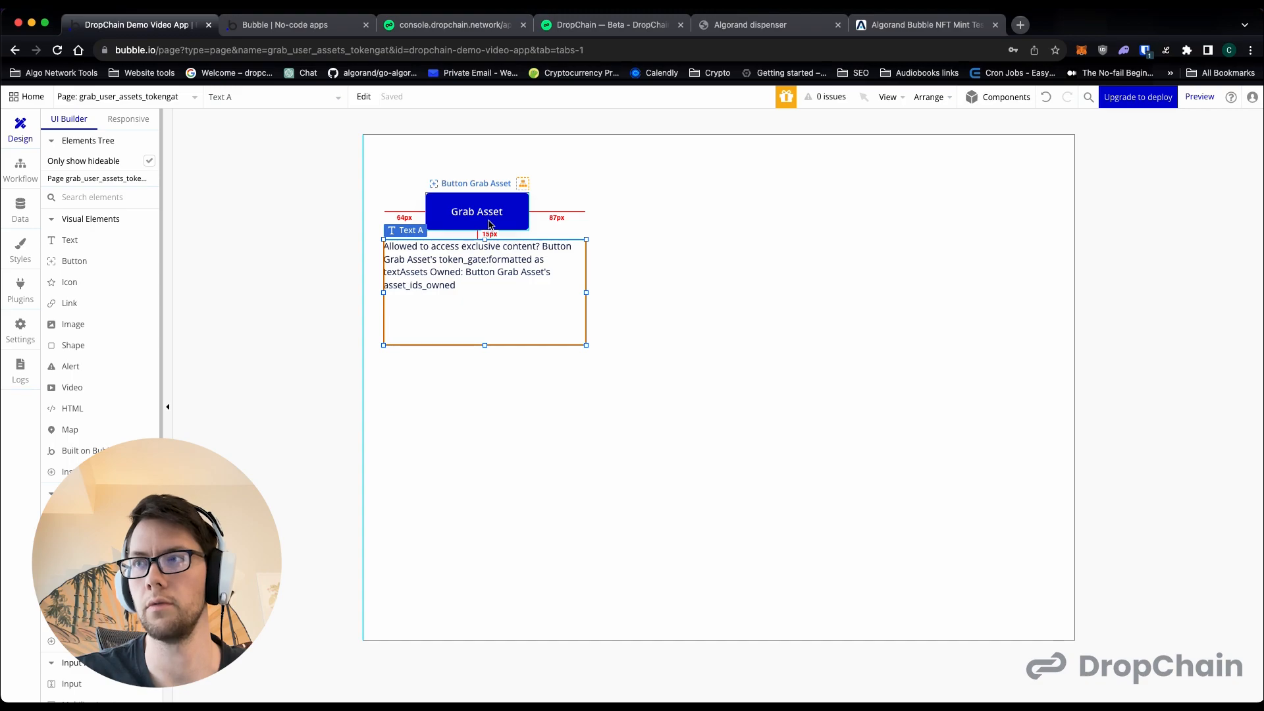
# - Shift the Grab Asset button slightly to the right and create a workflow for when it is clicked
pyautogui.moveTo(496, 217); pyautogui.dragTo(501, 217)
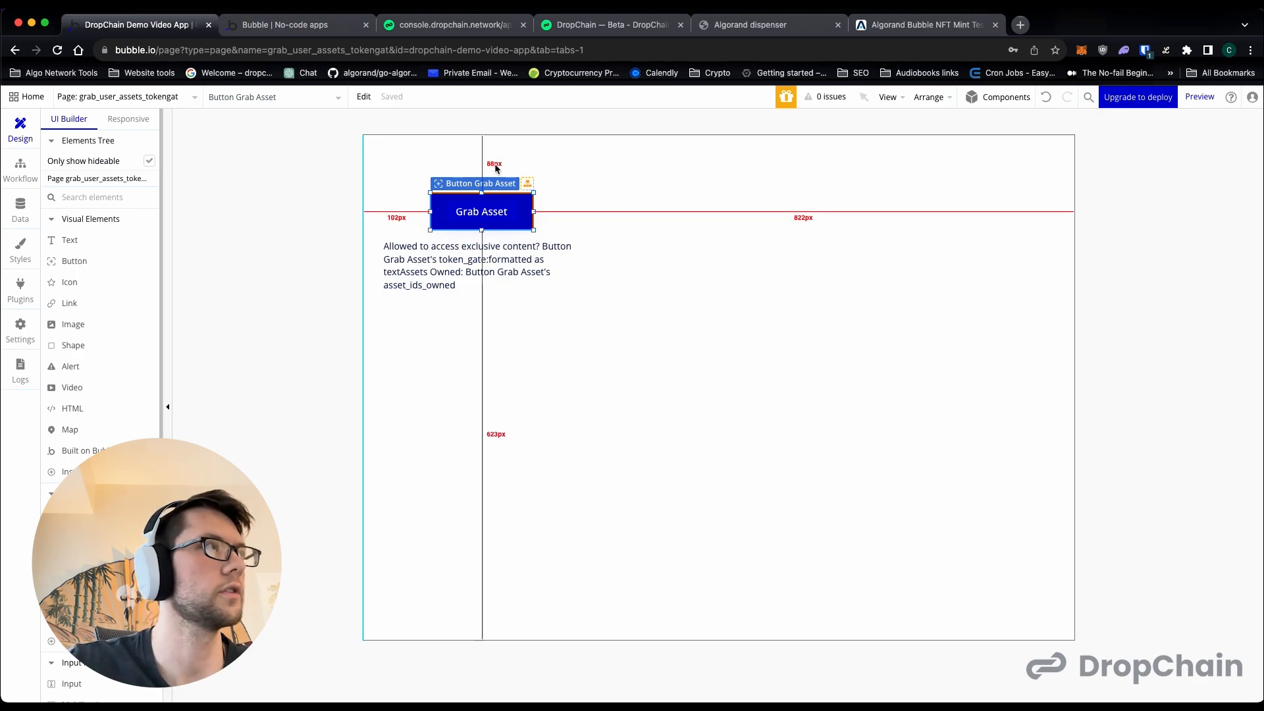
pyautogui.click(26, 165)
pyautogui.click(21, 129)
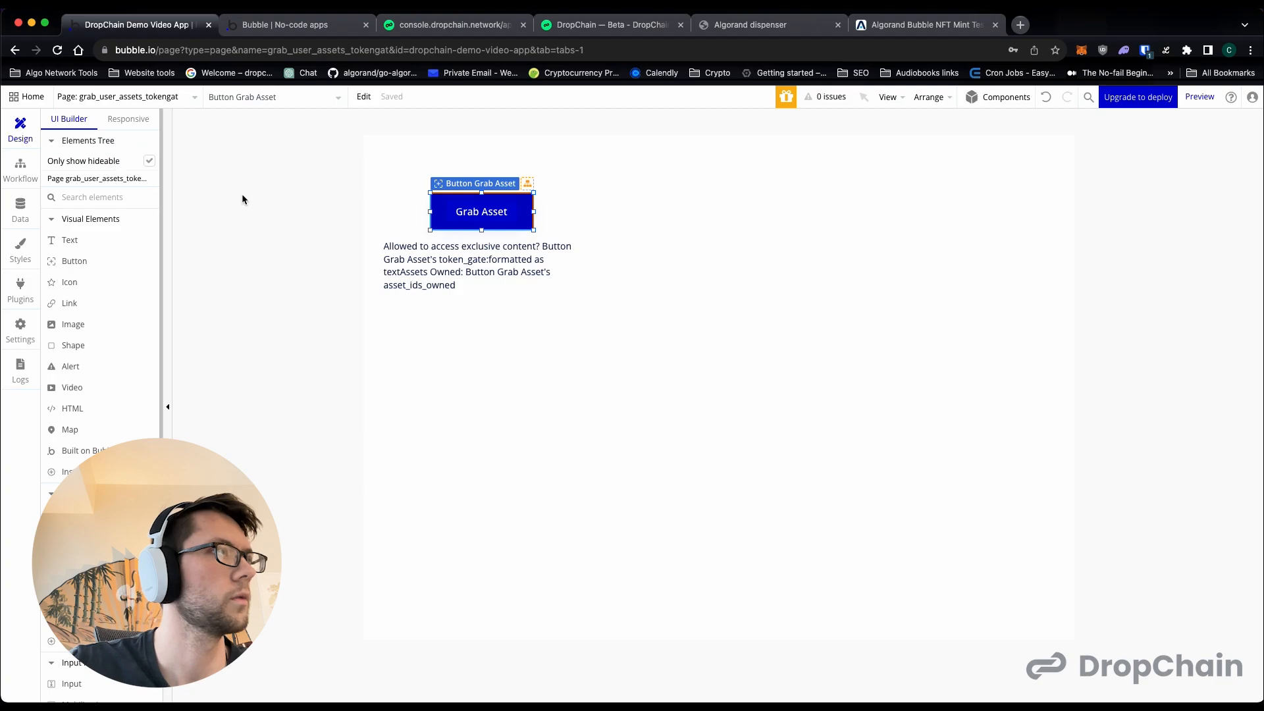
pyautogui.doubleClick(447, 221)
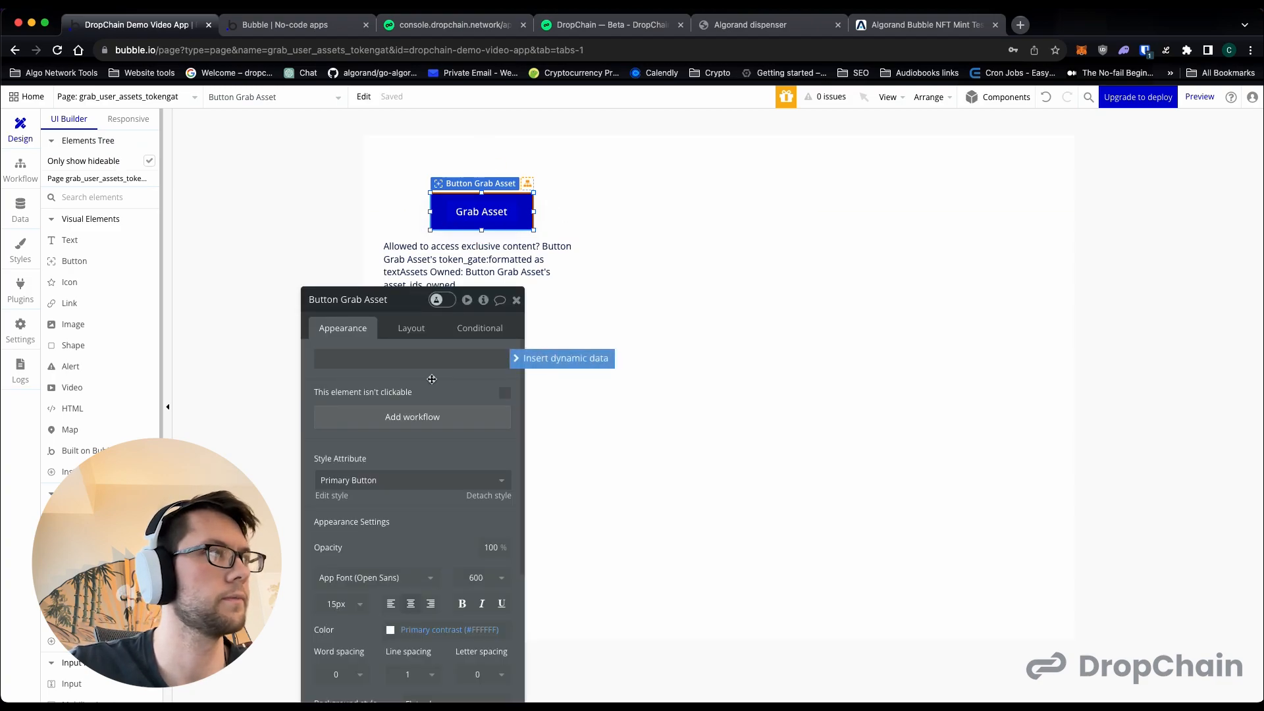
pyautogui.click(427, 418)
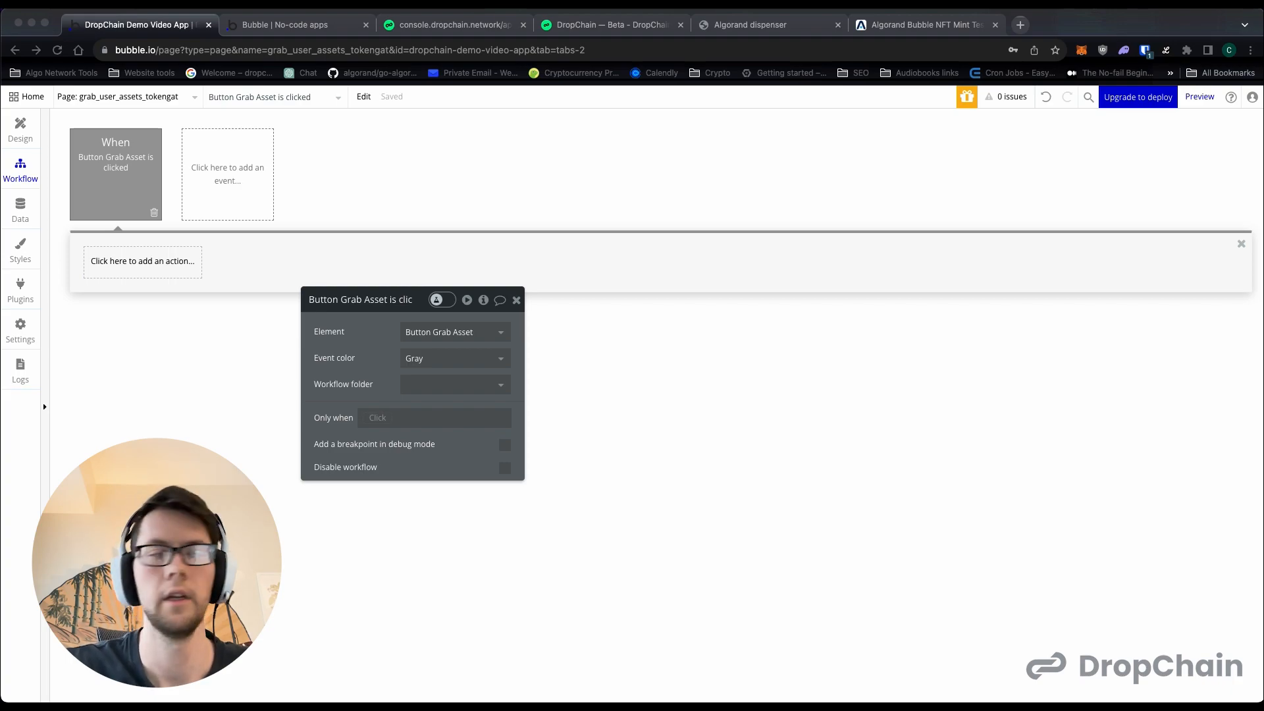
# - Copy Test User 1's user ID from the DropChain console and return to the Bubble workflow
pyautogui.click(158, 263)
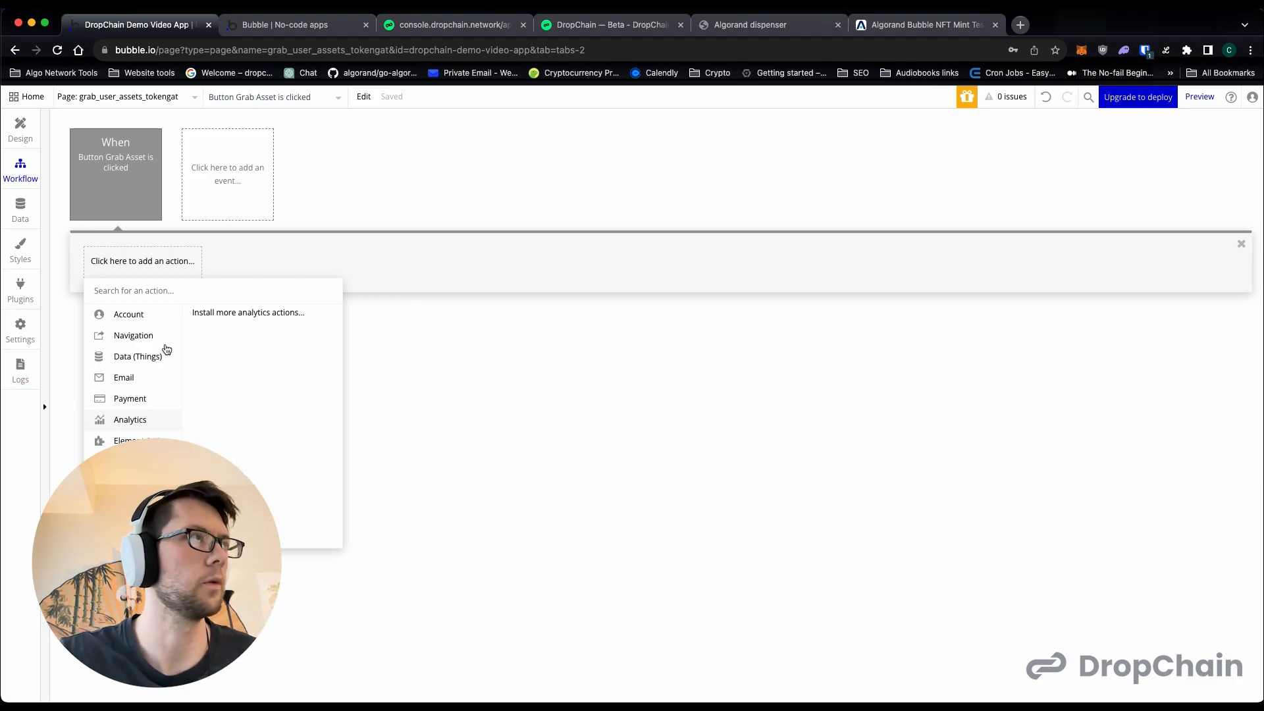
pyautogui.click(426, 25)
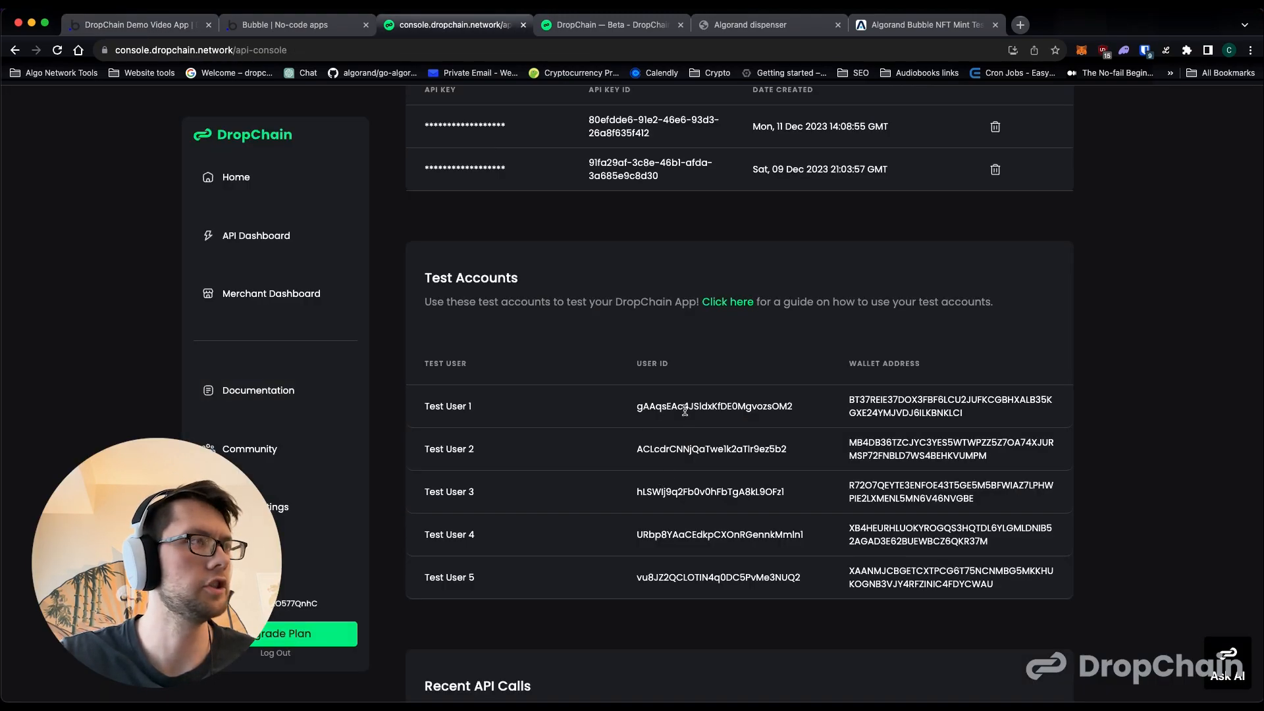
pyautogui.doubleClick(688, 407)
pyautogui.press('super+c')
pyautogui.click(69, 25)
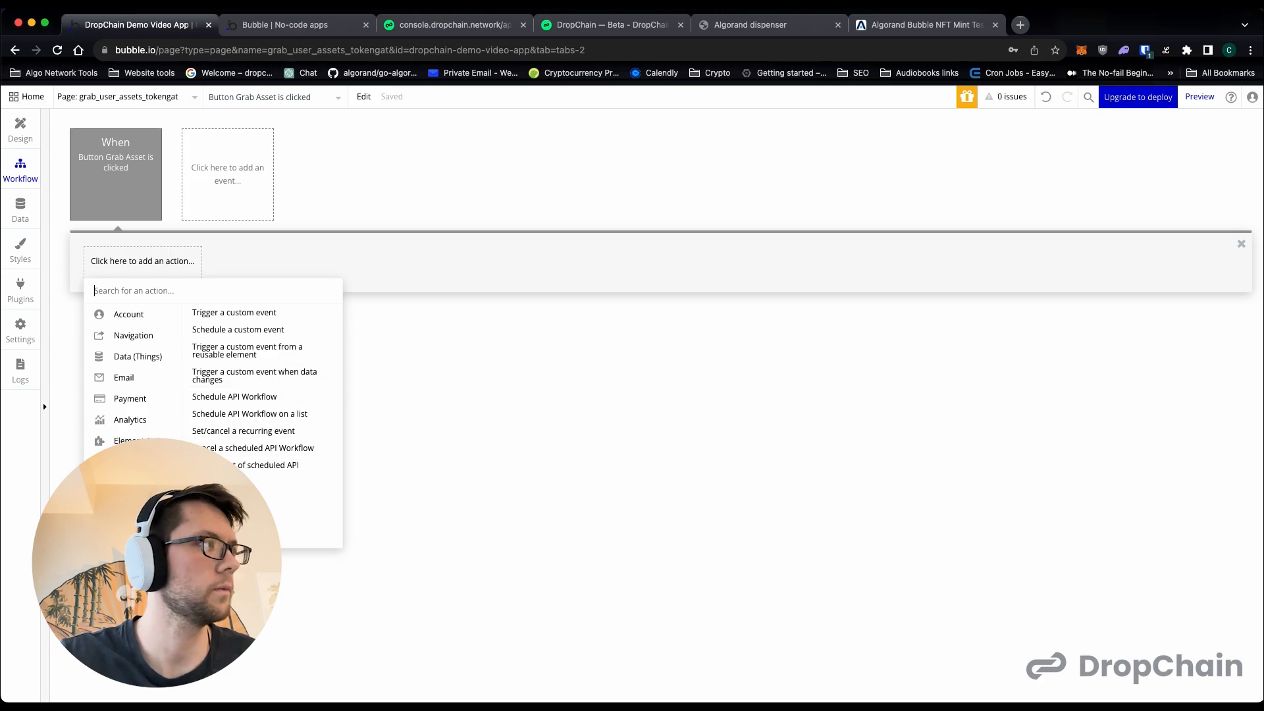
# - Add the DropChain - Asset Indexer - Testnet action and paste the copied user ID as its user1_uid
pyautogui.moveTo(130, 461)
pyautogui.write('indexe')
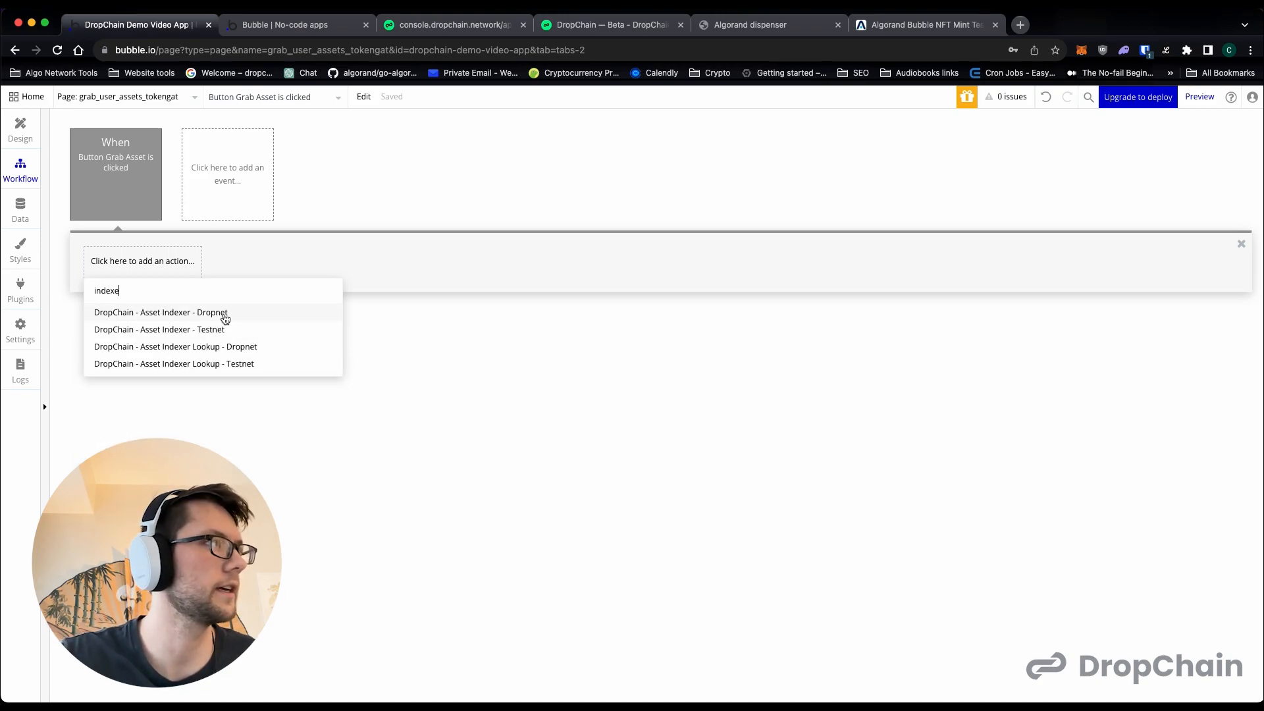
pyautogui.click(221, 331)
pyautogui.click(423, 381)
pyautogui.press('super+v')
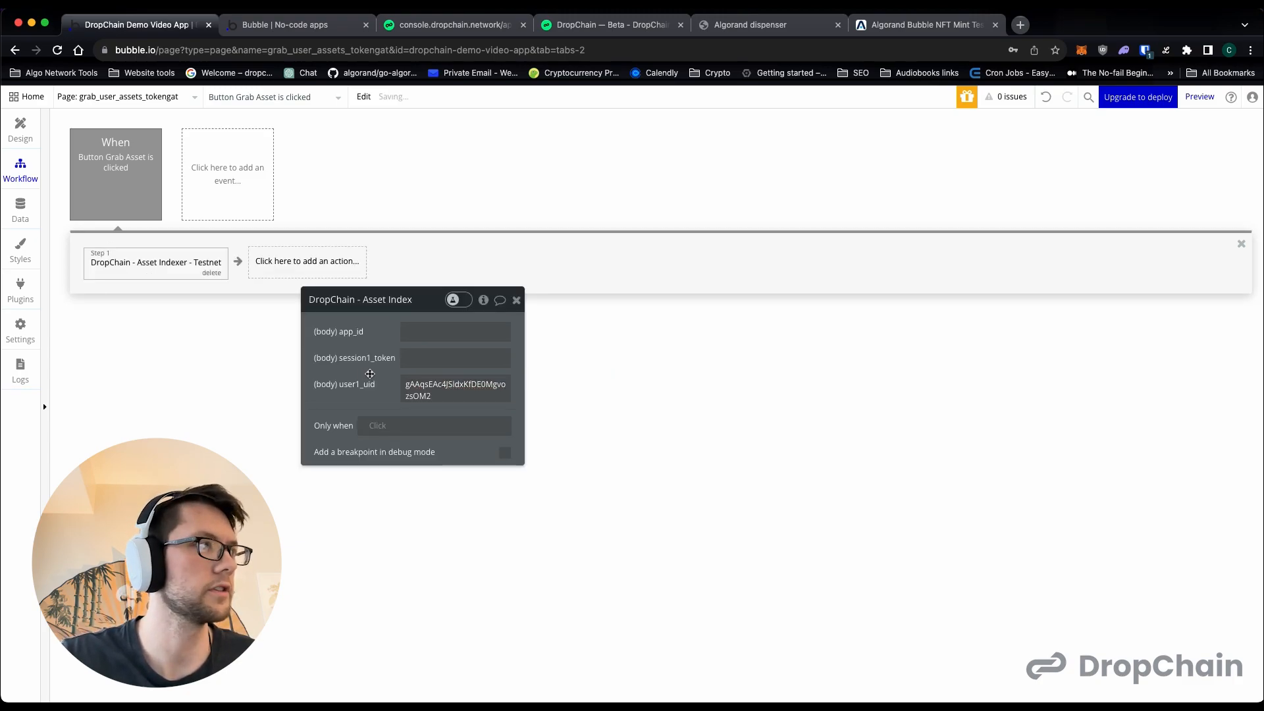
# - Copy the app ID from the DropChain console and paste it as the Asset Indexer action's app_id
pyautogui.click(403, 20)
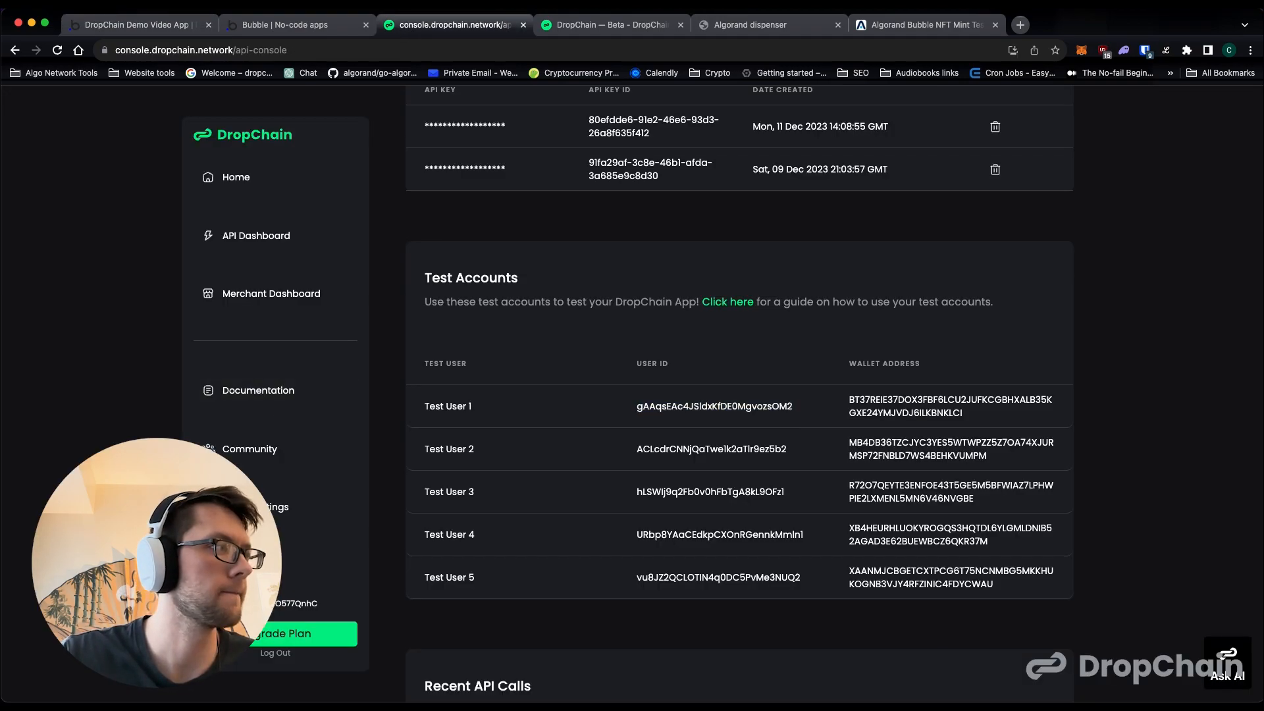
pyautogui.click(170, 29)
pyautogui.click(454, 331)
pyautogui.press('cmd+v')
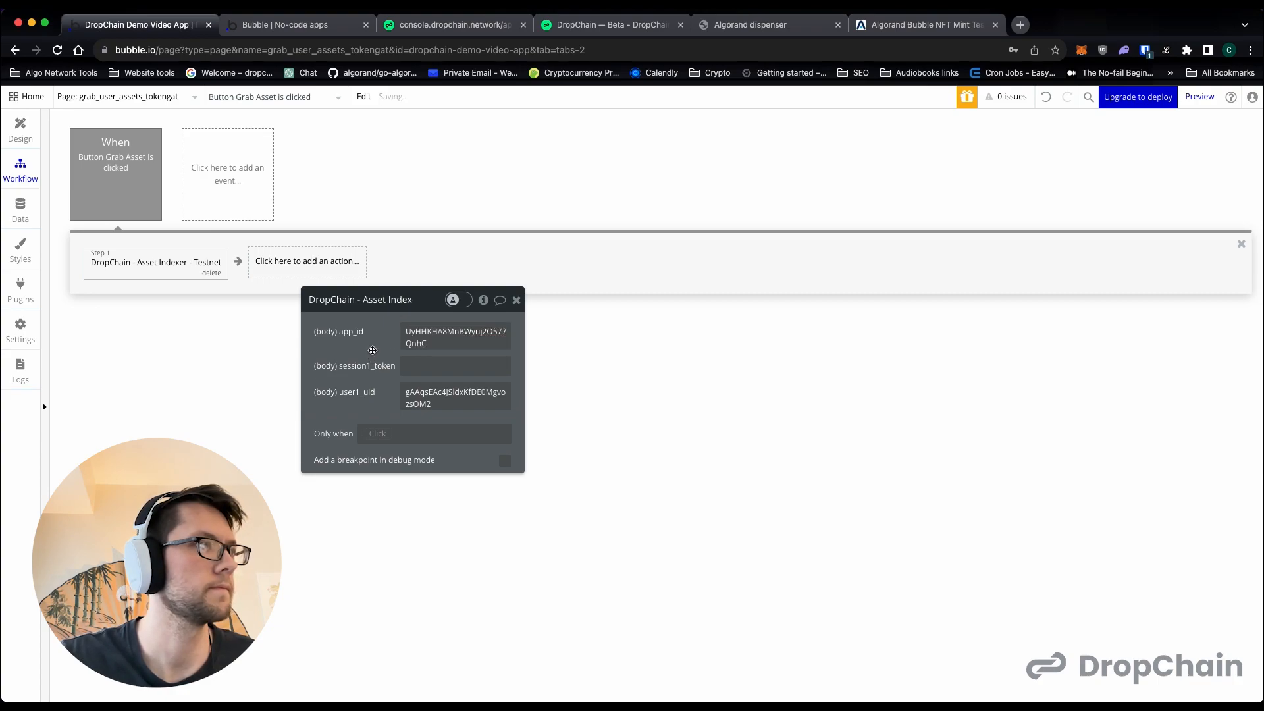
# - Add a Set state action as the workflow's second step, targeting the element Button Grab Asset
pyautogui.click(338, 264)
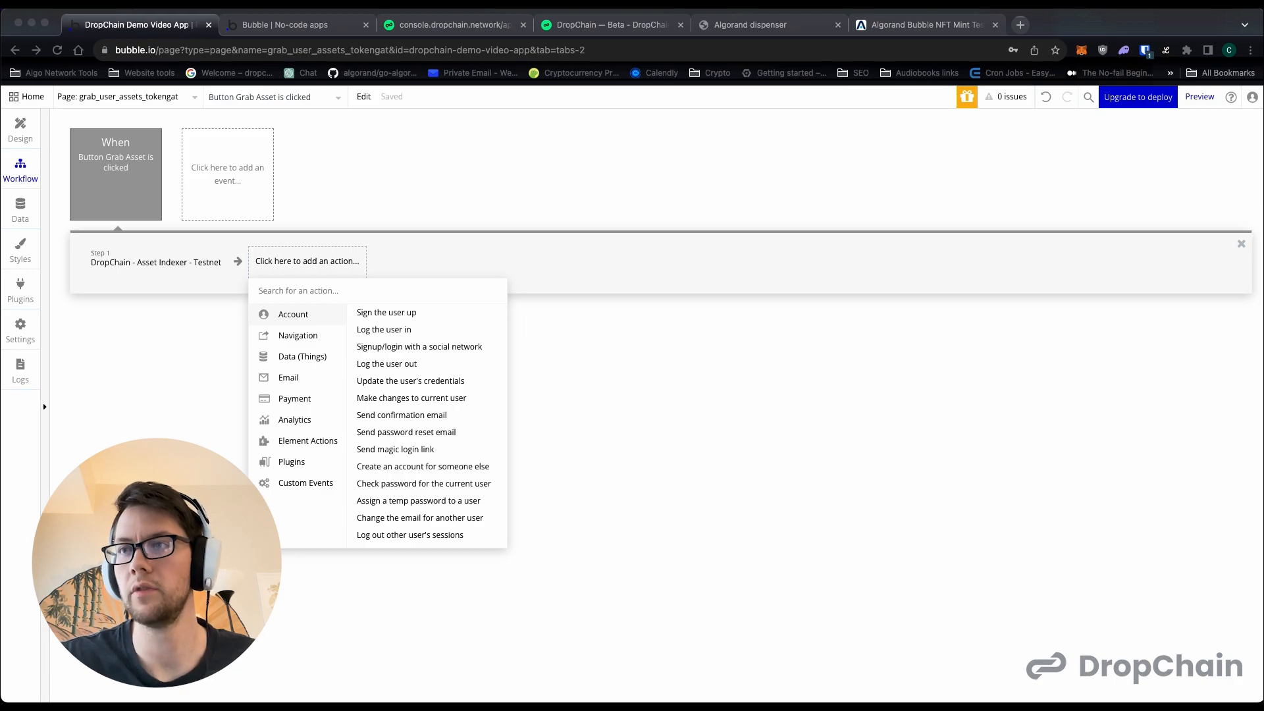
pyautogui.click(305, 489)
pyautogui.write('state')
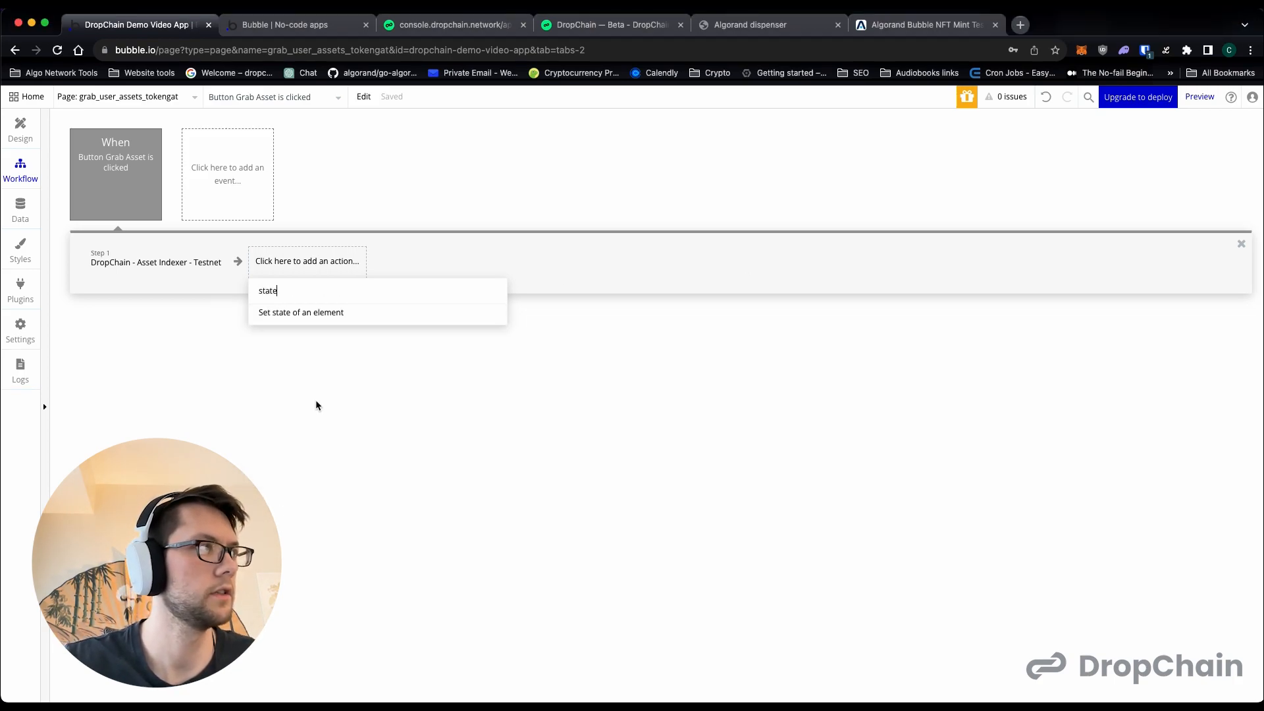
pyautogui.click(323, 312)
pyautogui.click(441, 331)
pyautogui.click(431, 349)
pyautogui.click(440, 329)
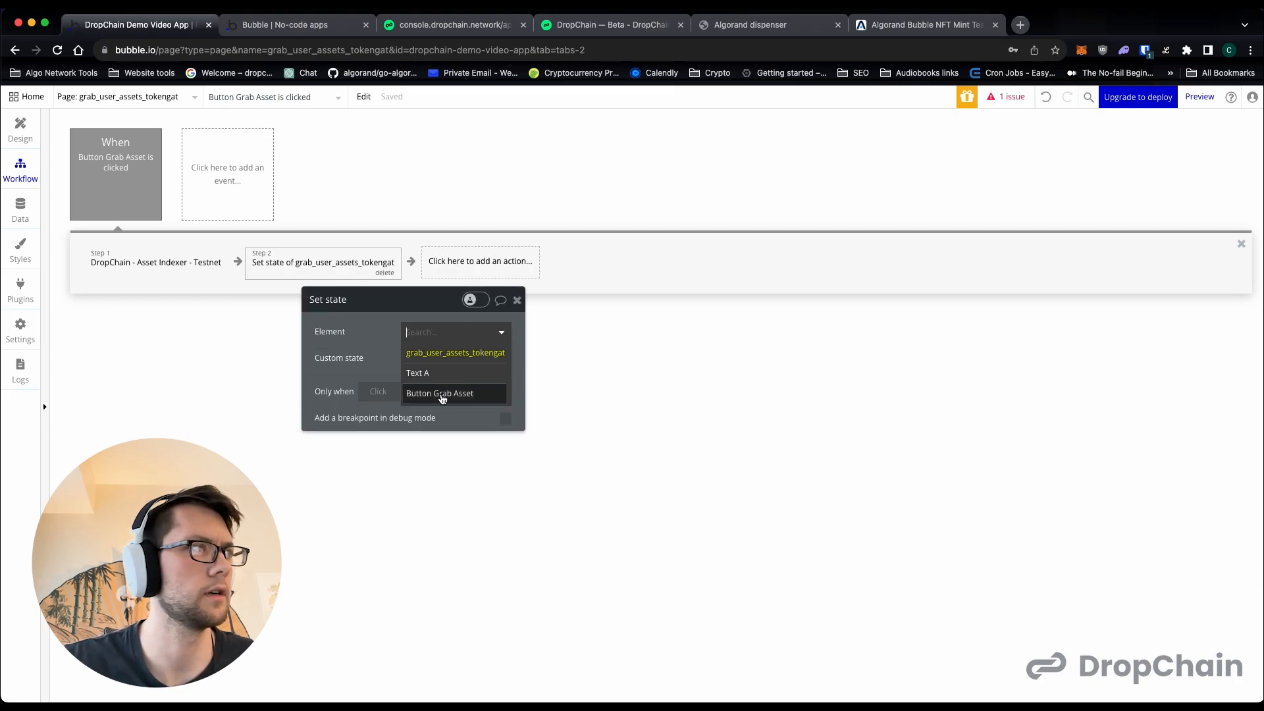
pyautogui.click(436, 395)
# - Set the custom state asset_ids_owned to the result of step 1's user1_assets:each item's asset-id
pyautogui.click(420, 357)
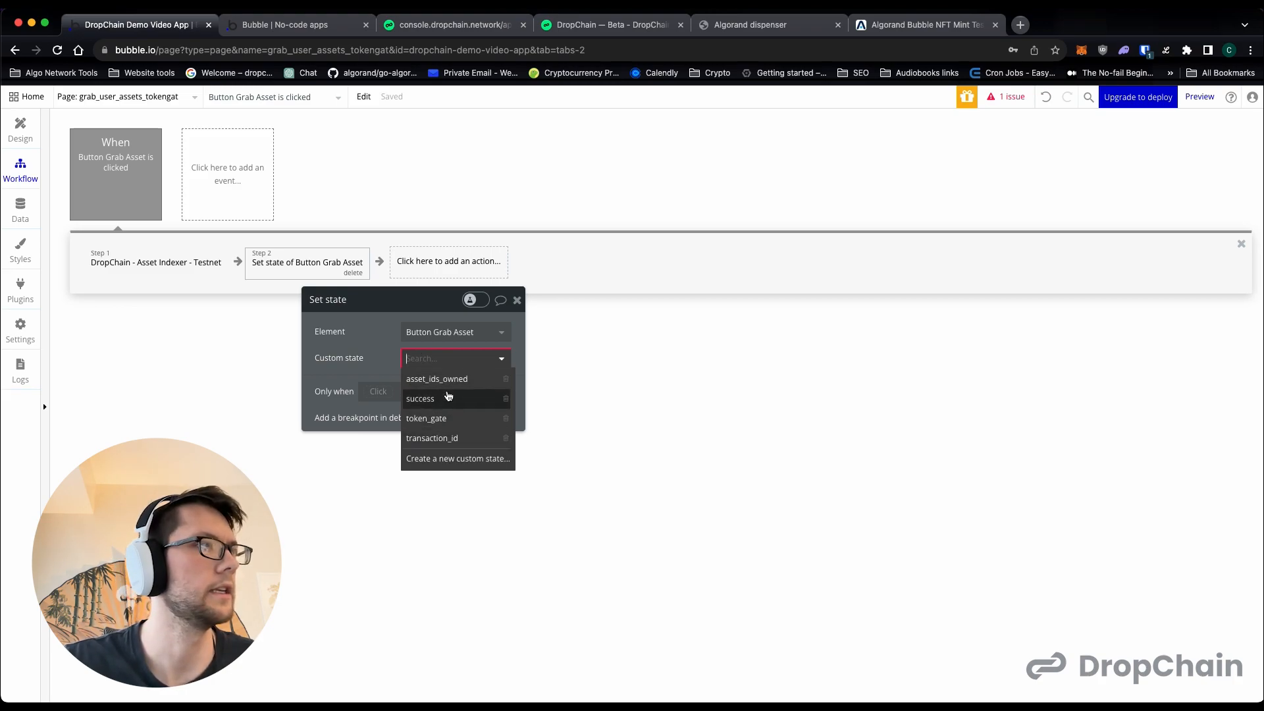
pyautogui.click(450, 384)
pyautogui.click(422, 385)
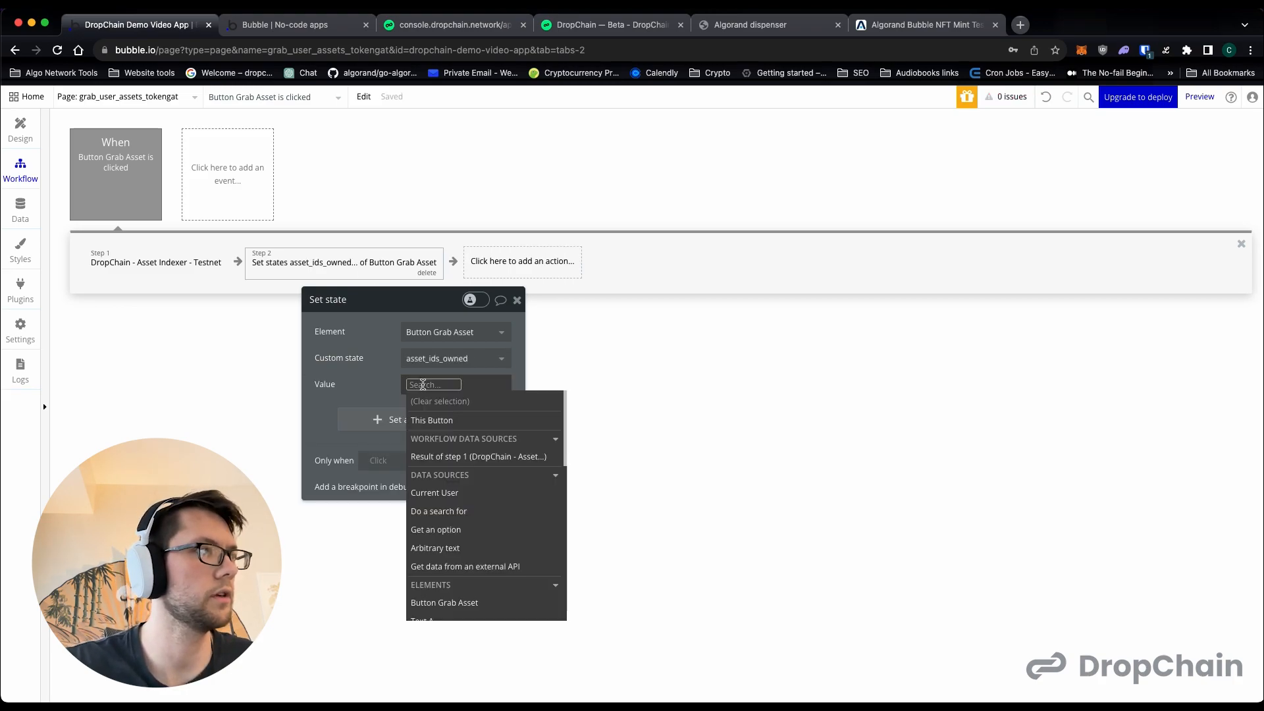
pyautogui.click(464, 456)
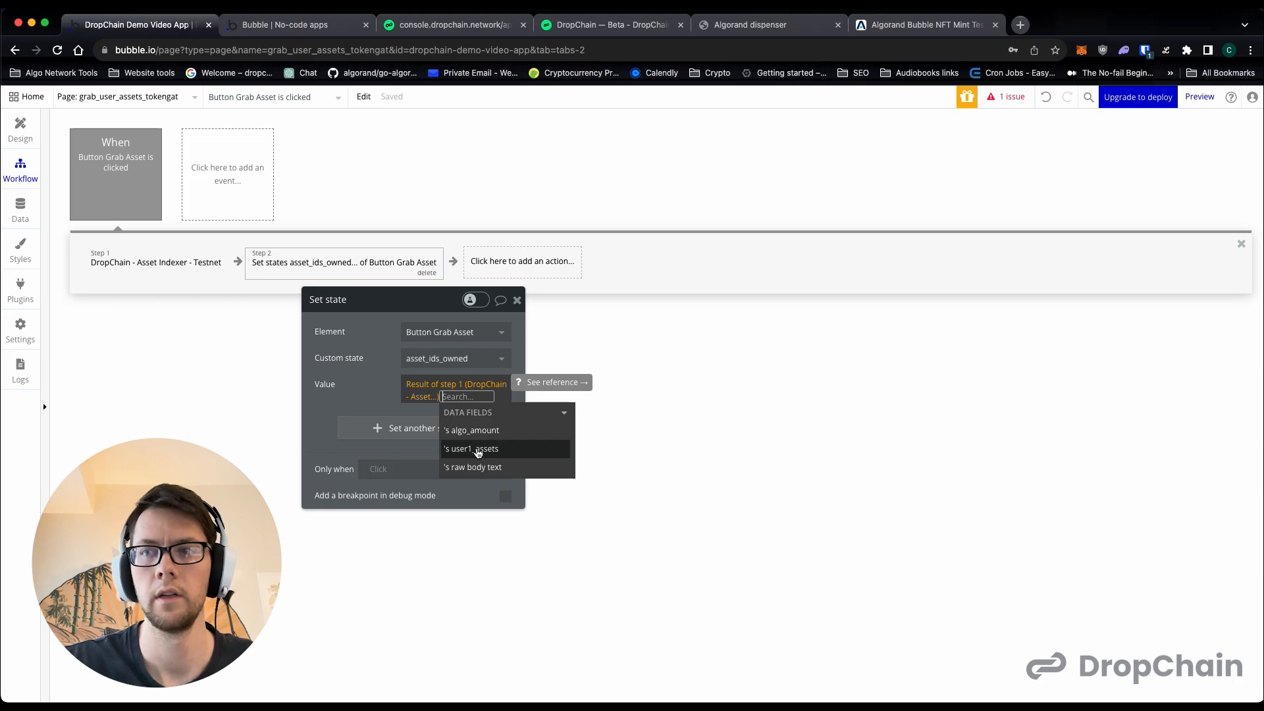
pyautogui.click(478, 448)
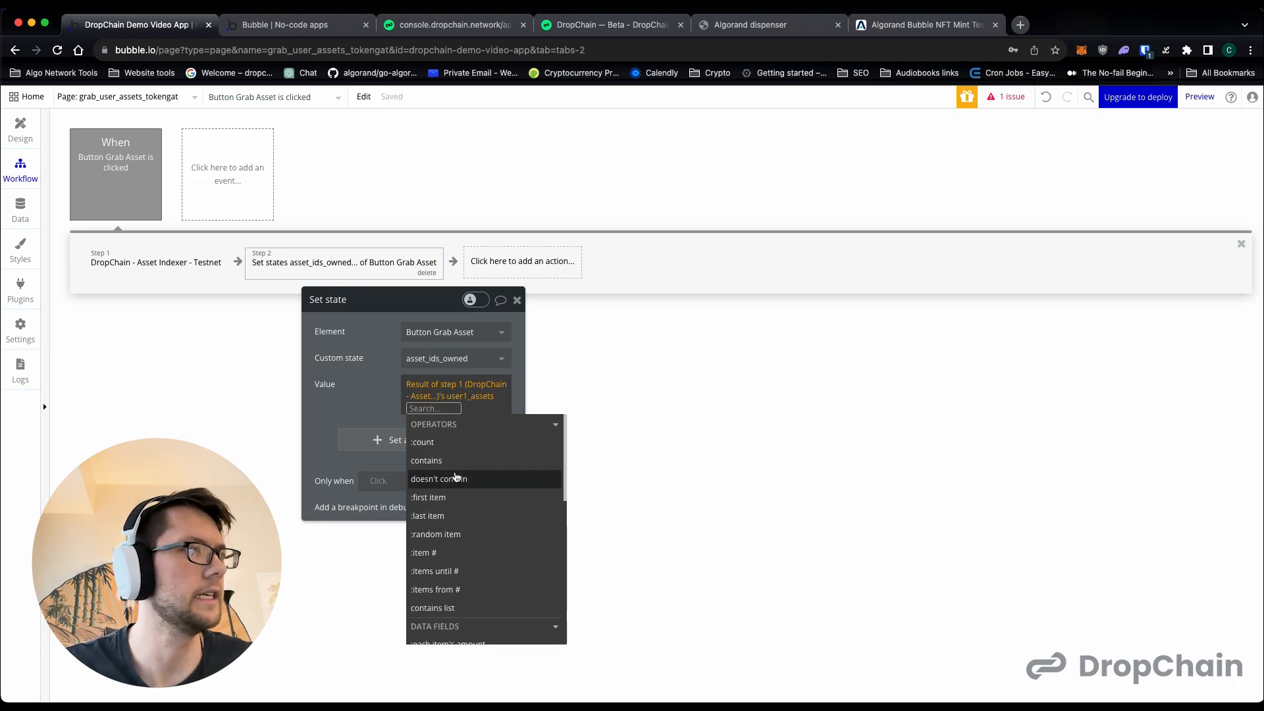
pyautogui.scroll(-3, 456, 501)
pyautogui.scroll(-2, 456, 501)
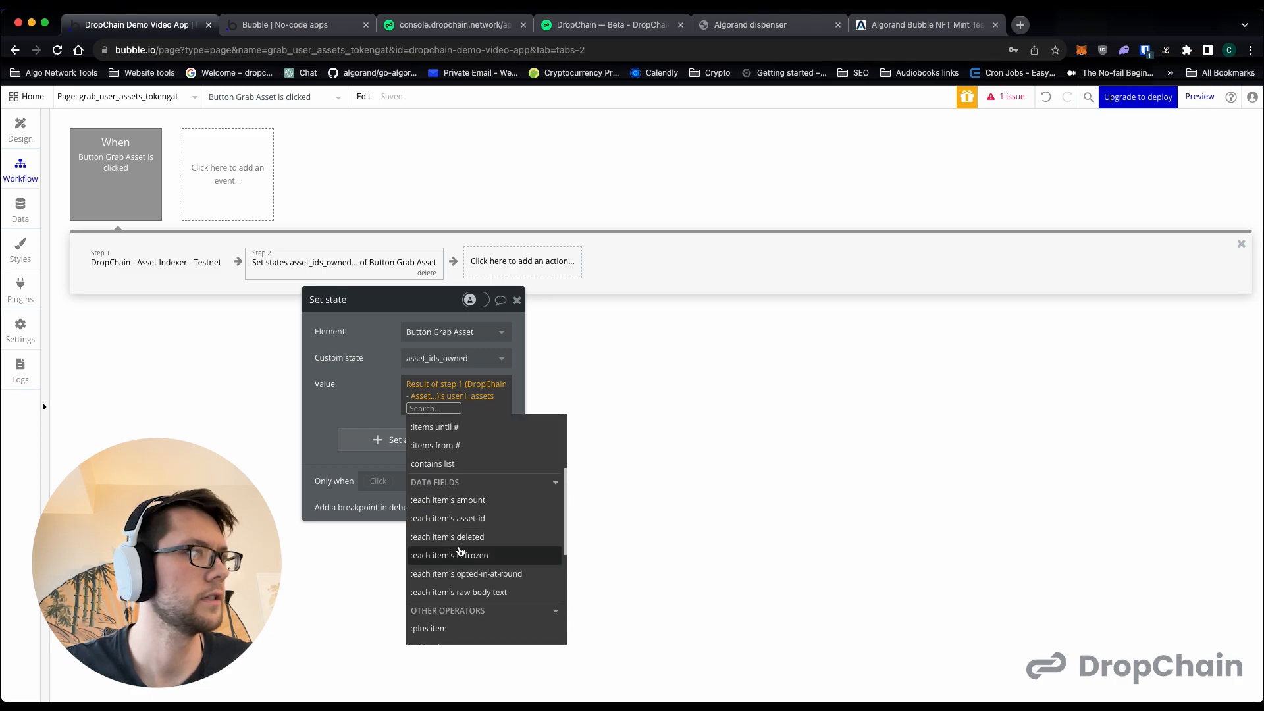
pyautogui.click(464, 523)
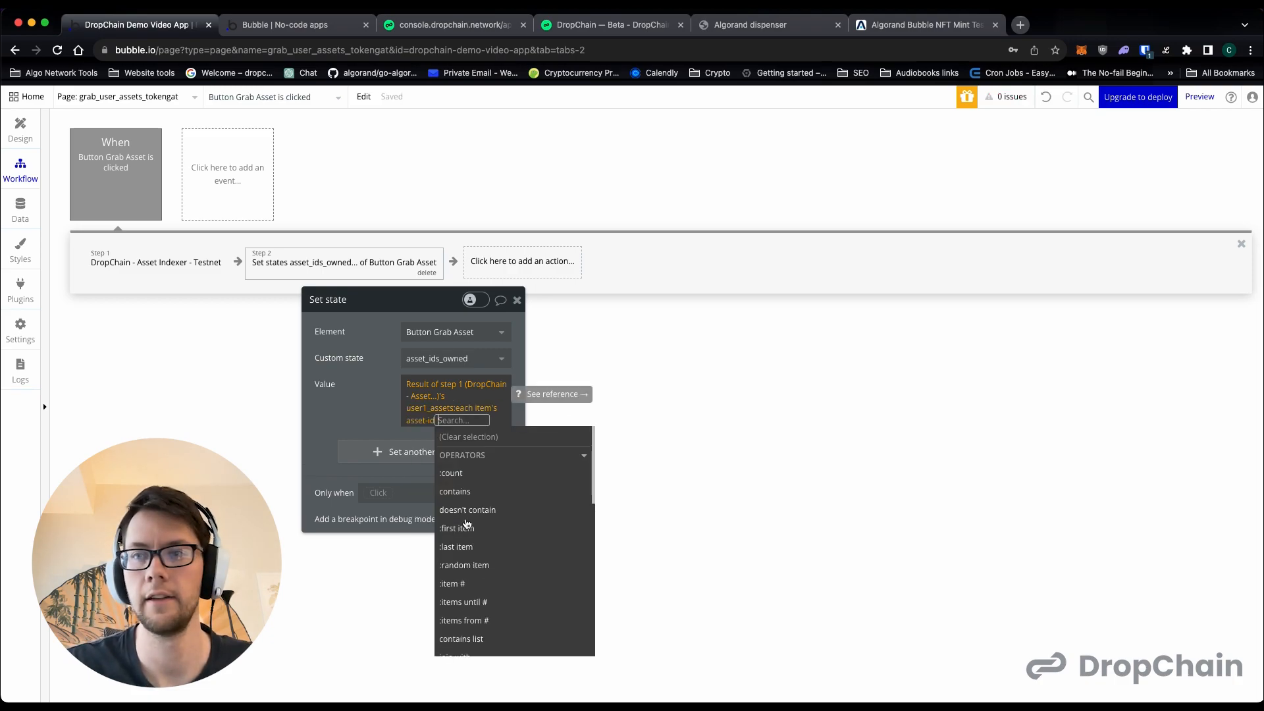
# - Try to format the asset-id list as text in the state's value, and remove that format as text operator
pyautogui.scroll(-3, 466, 530)
pyautogui.scroll(-8, 465, 537)
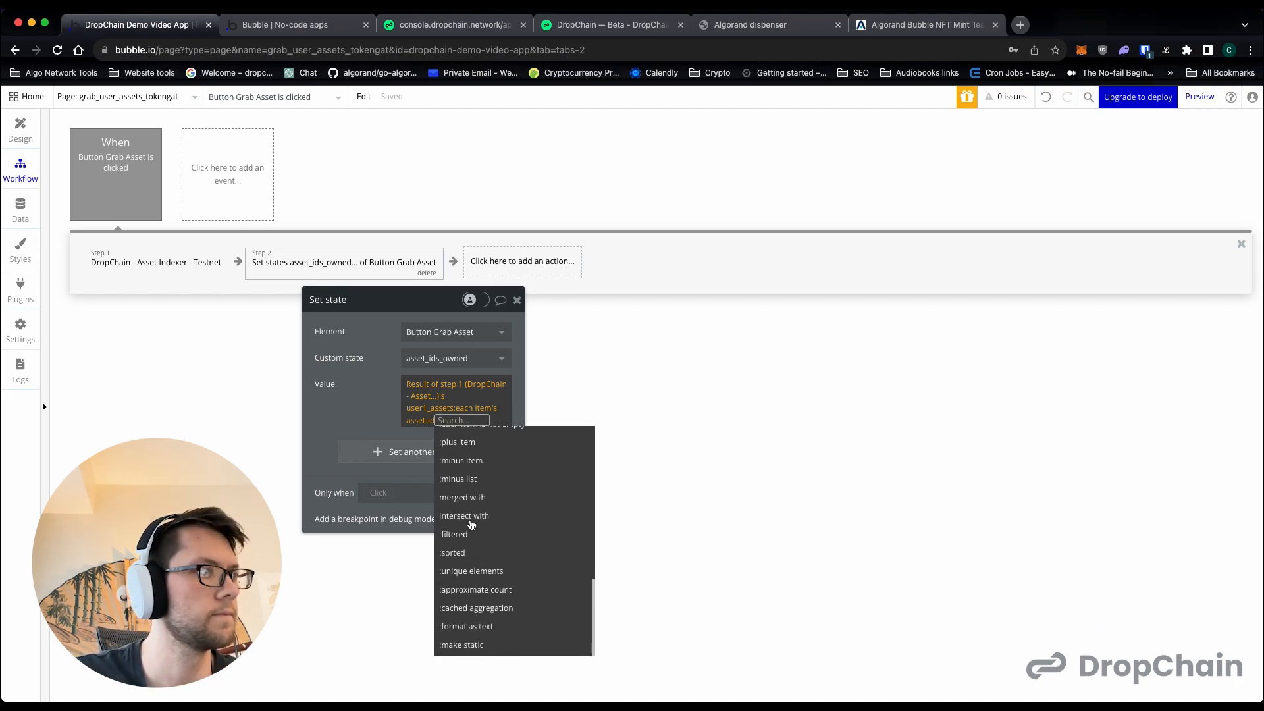
pyautogui.click(480, 625)
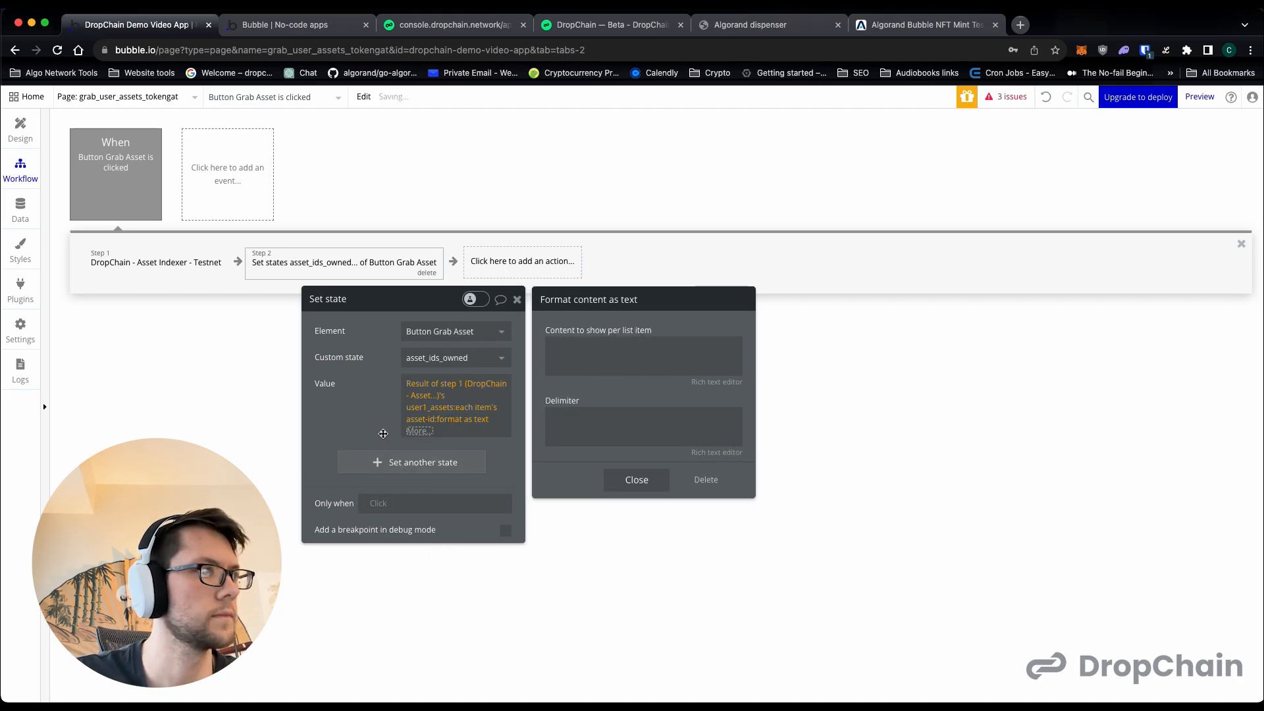
pyautogui.click(580, 378)
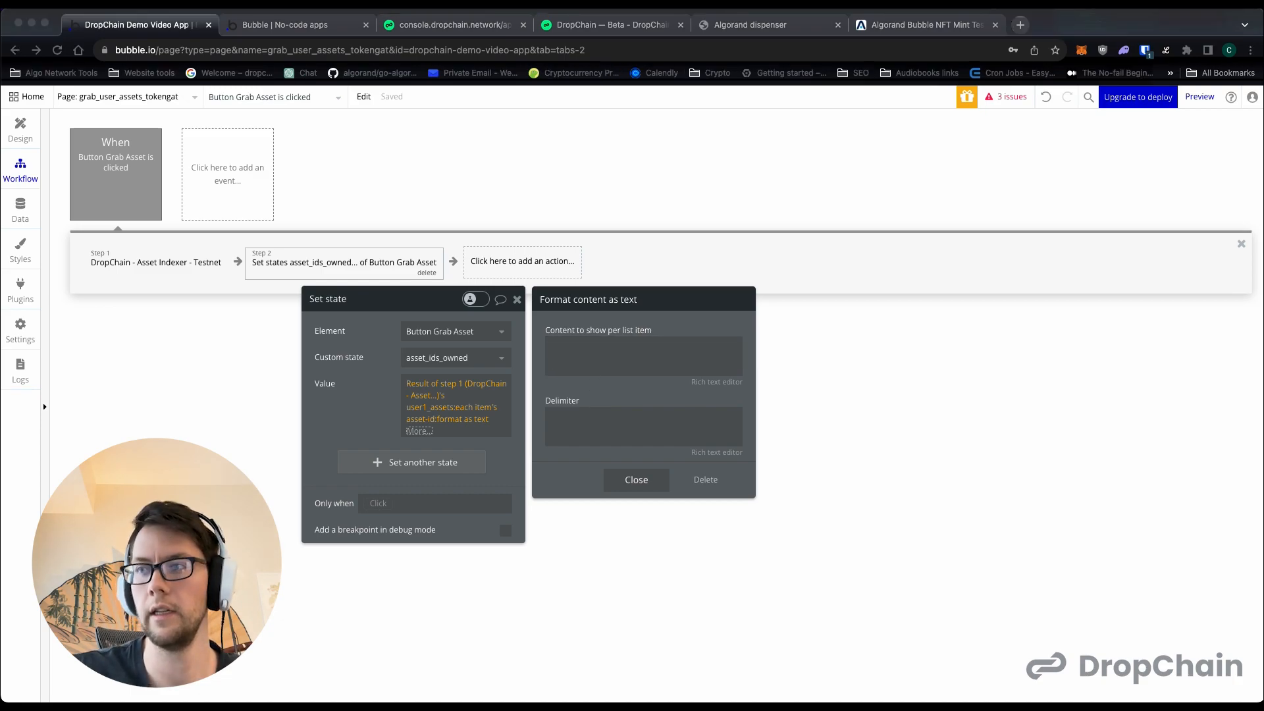
pyautogui.click(615, 347)
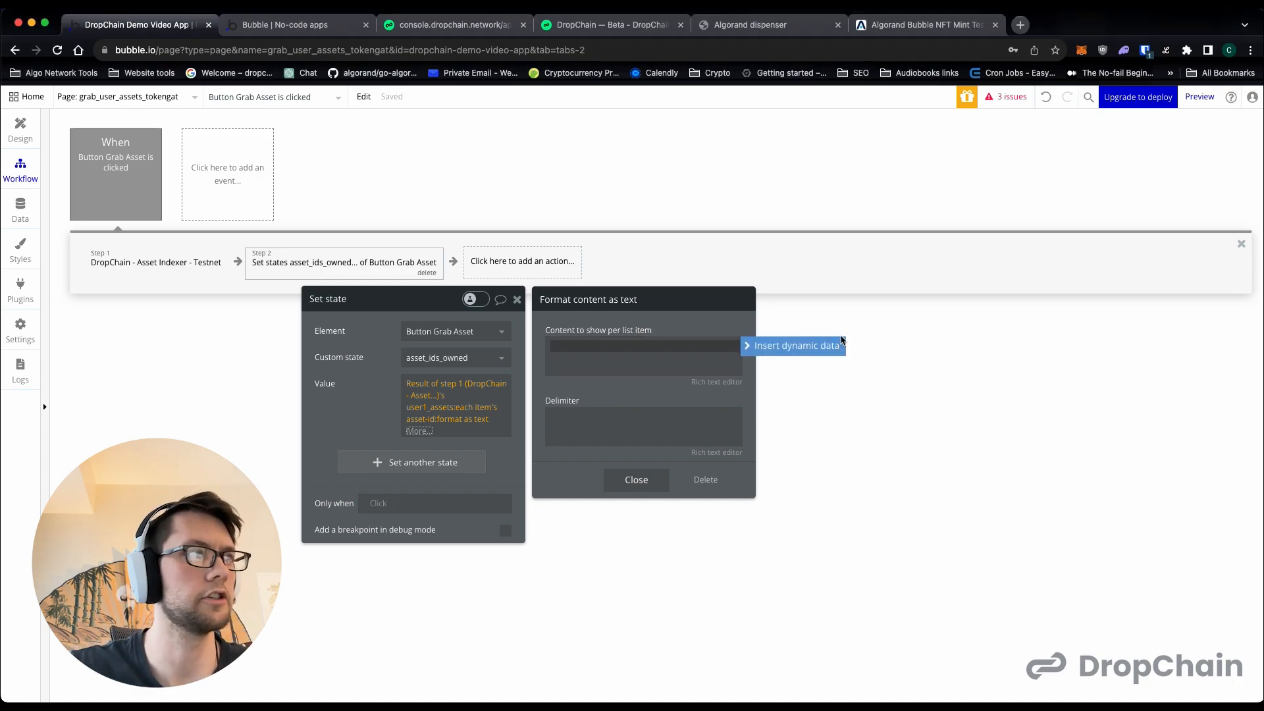
pyautogui.click(636, 479)
pyautogui.click(362, 420)
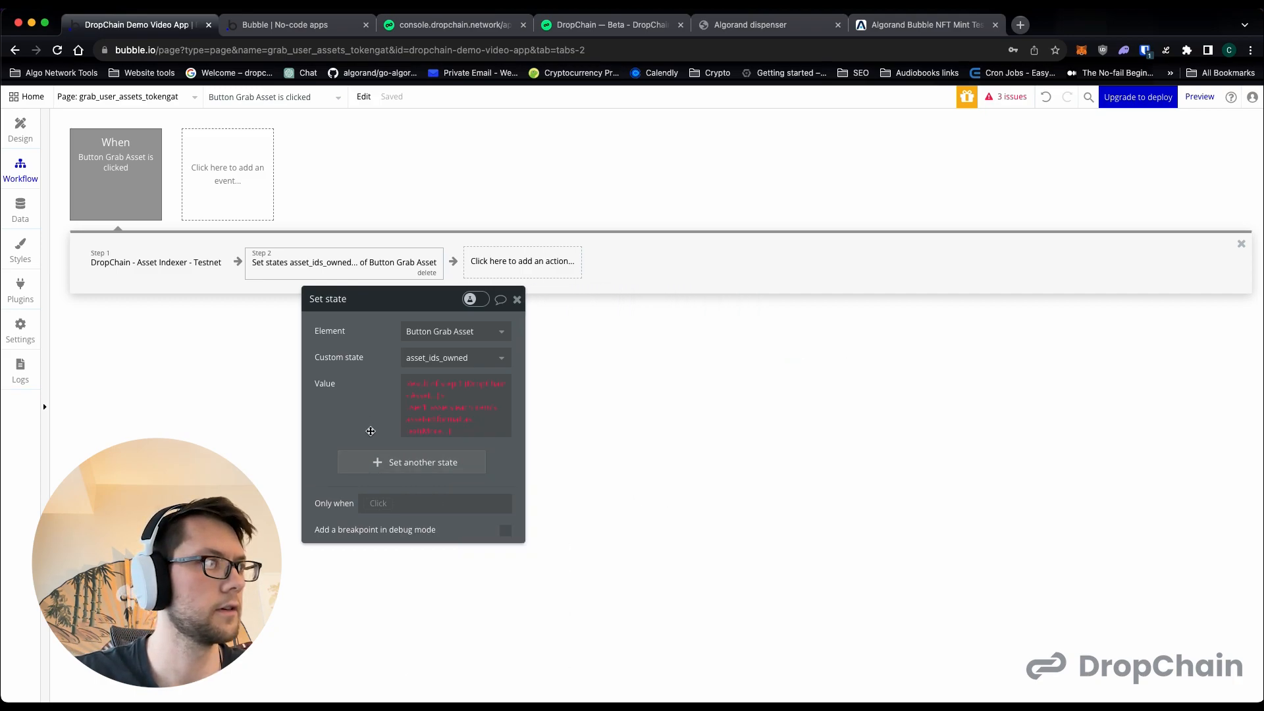
pyautogui.click(423, 433)
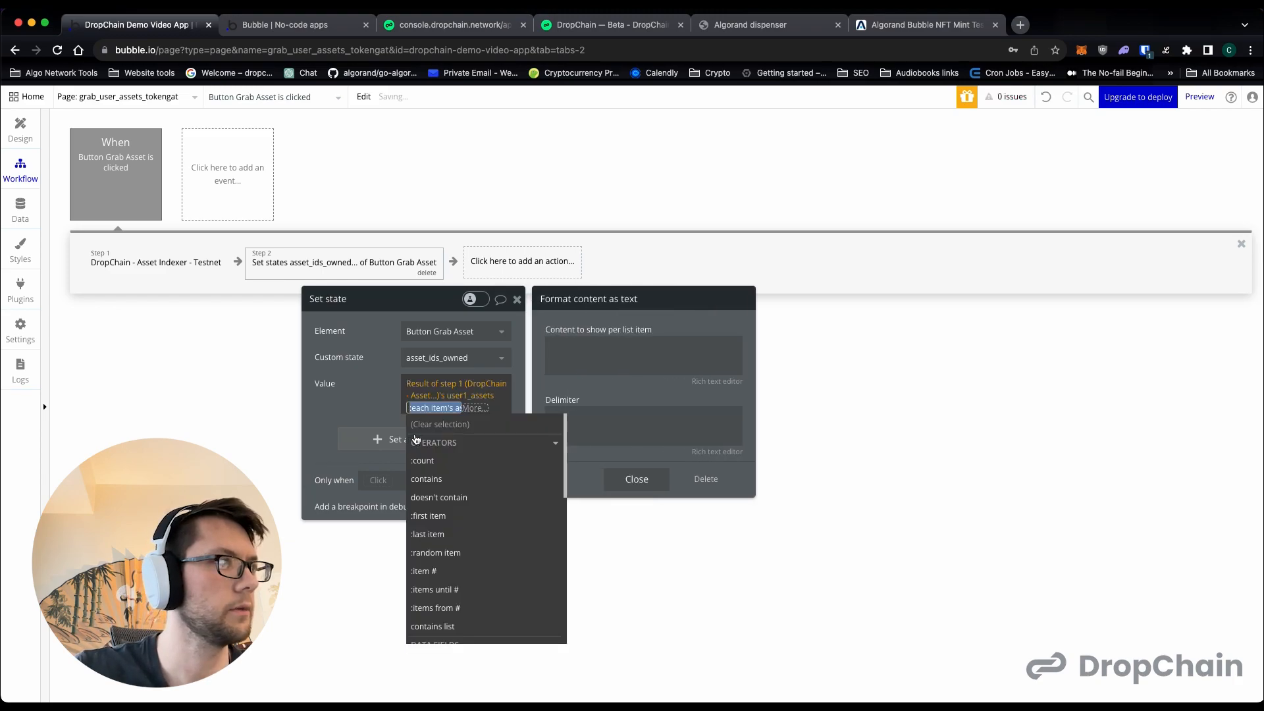
pyautogui.click(371, 413)
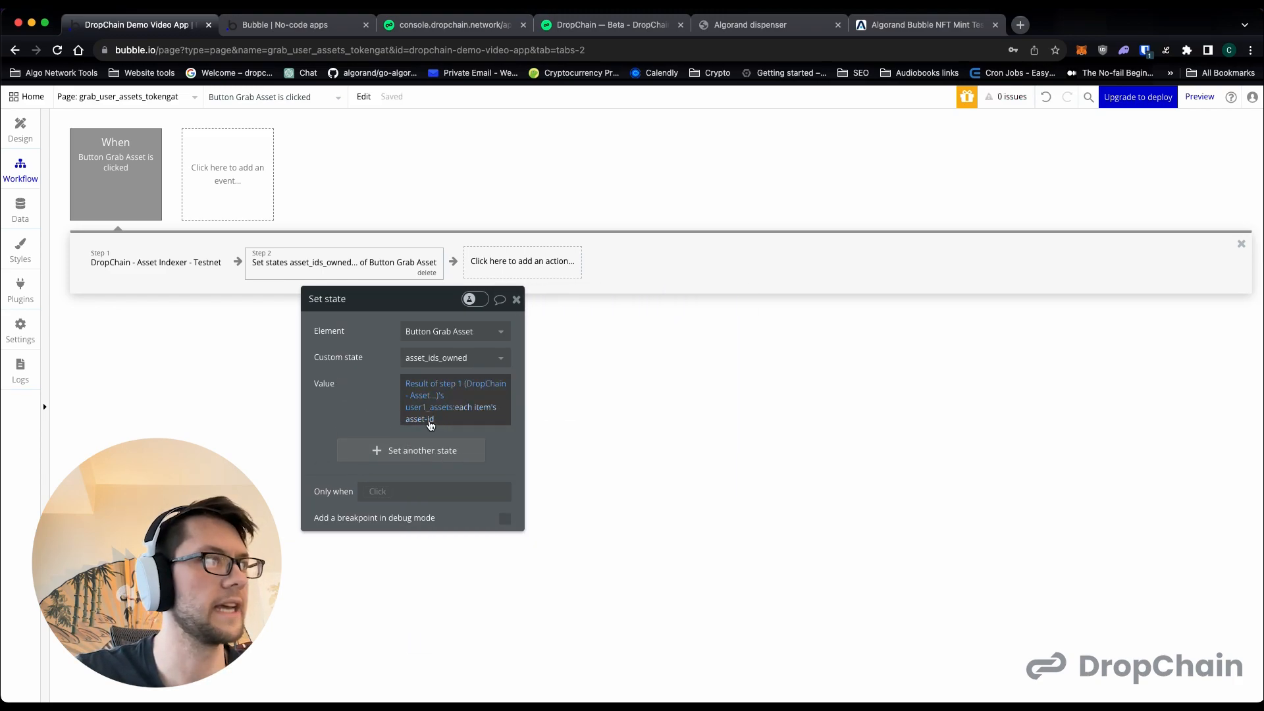
pyautogui.click(517, 263)
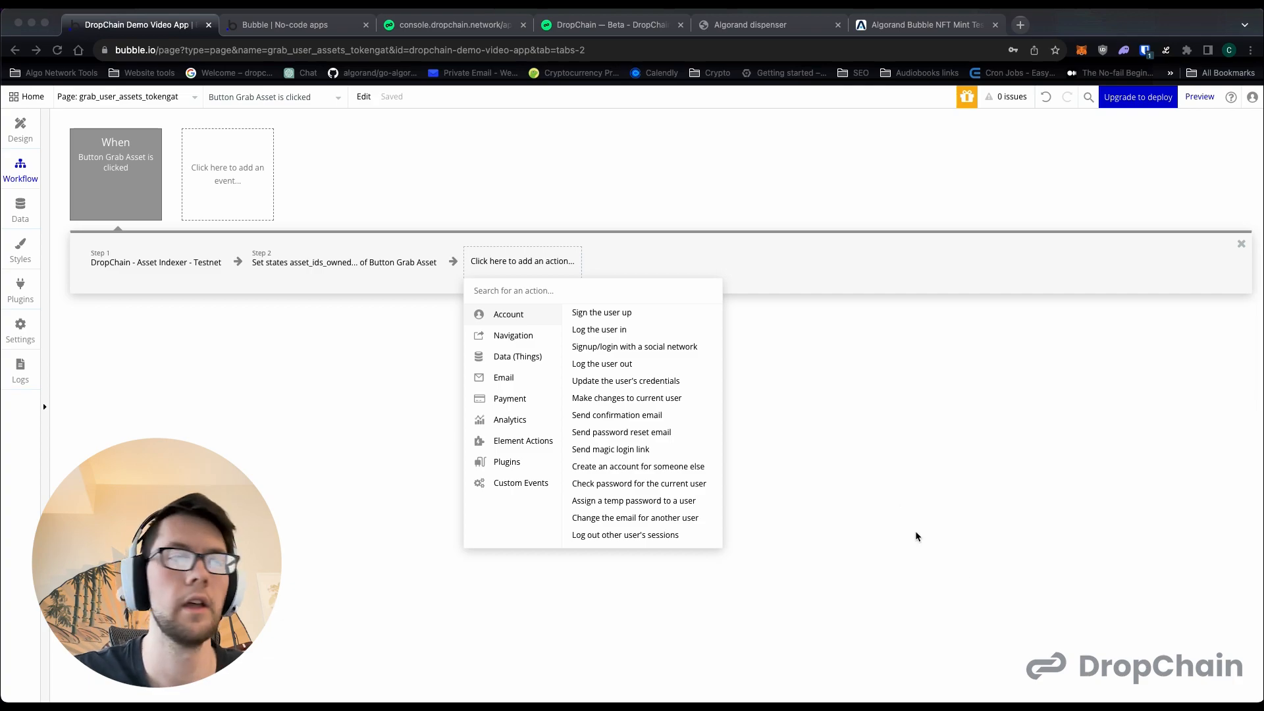
pyautogui.click(757, 327)
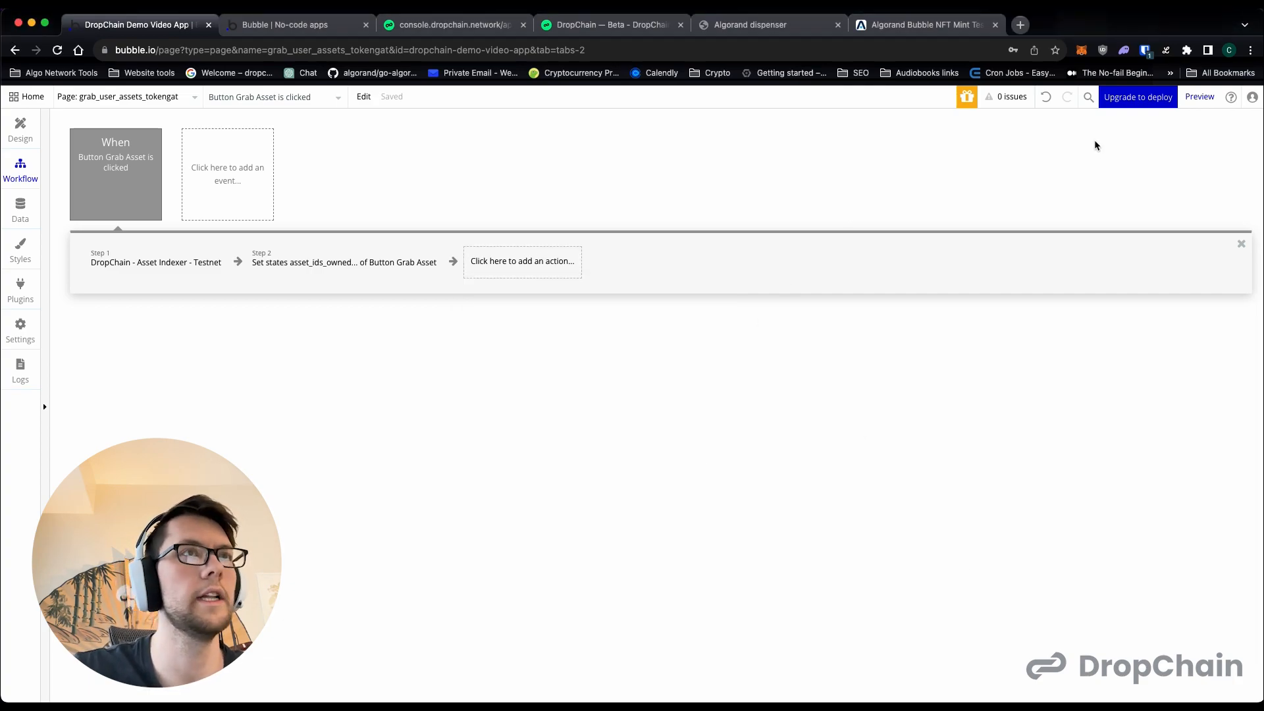
# - Preview the page, run Grab Asset, and check the exclusive-content access value
pyautogui.click(1199, 97)
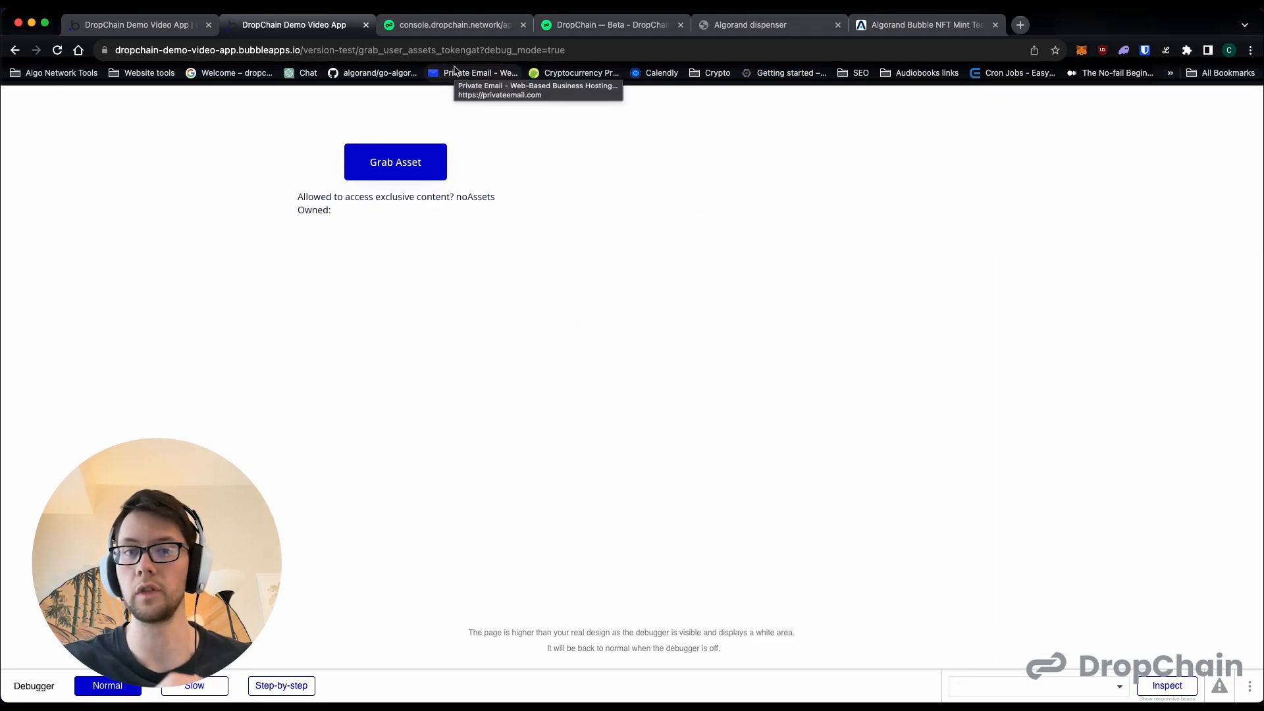
pyautogui.click(412, 172)
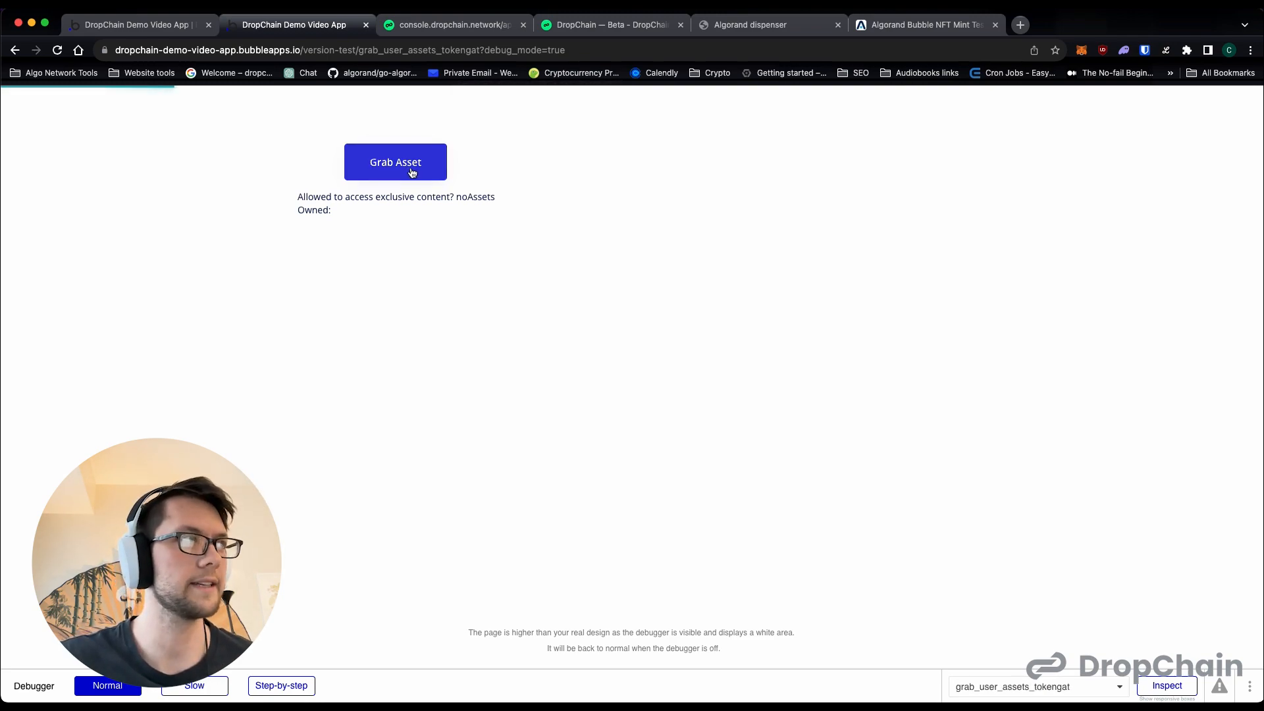
pyautogui.doubleClick(458, 198)
pyautogui.click(467, 197)
pyautogui.click(466, 200)
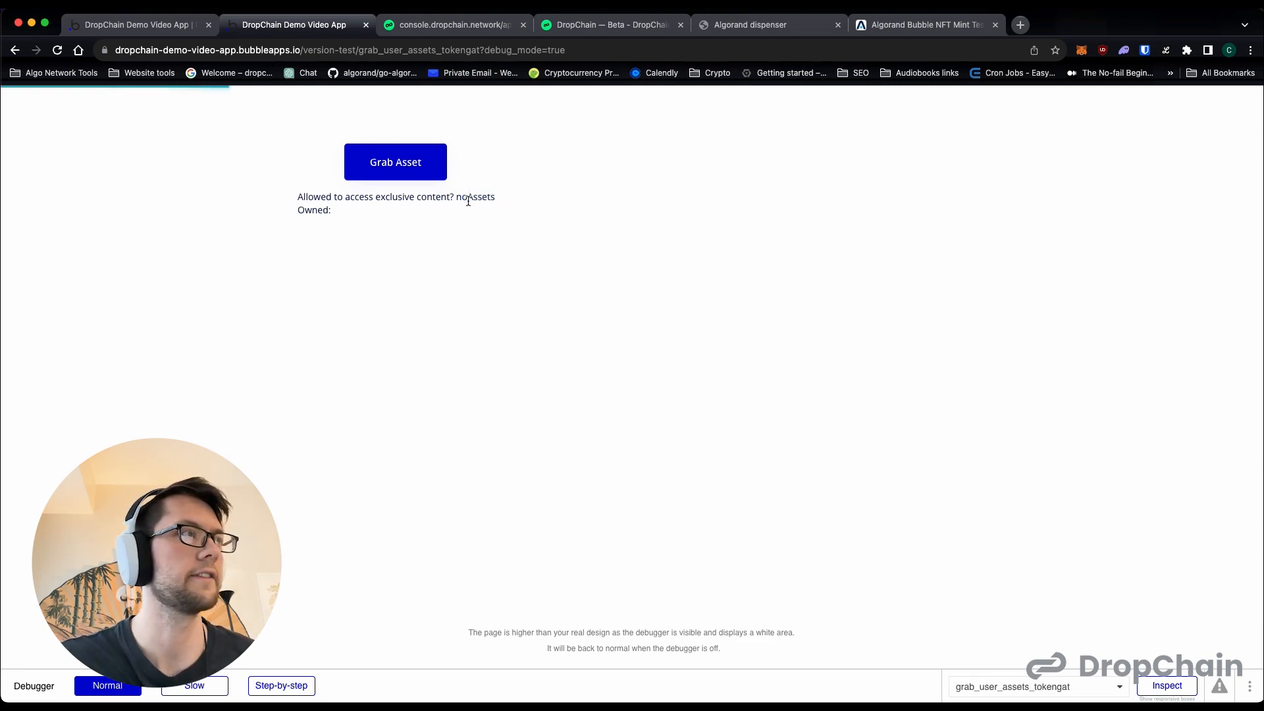
# - In the page design, add a line break before "Assets Owned:" in Text A so it follows the token_gate expression on its own line
pyautogui.click(150, 25)
pyautogui.click(21, 135)
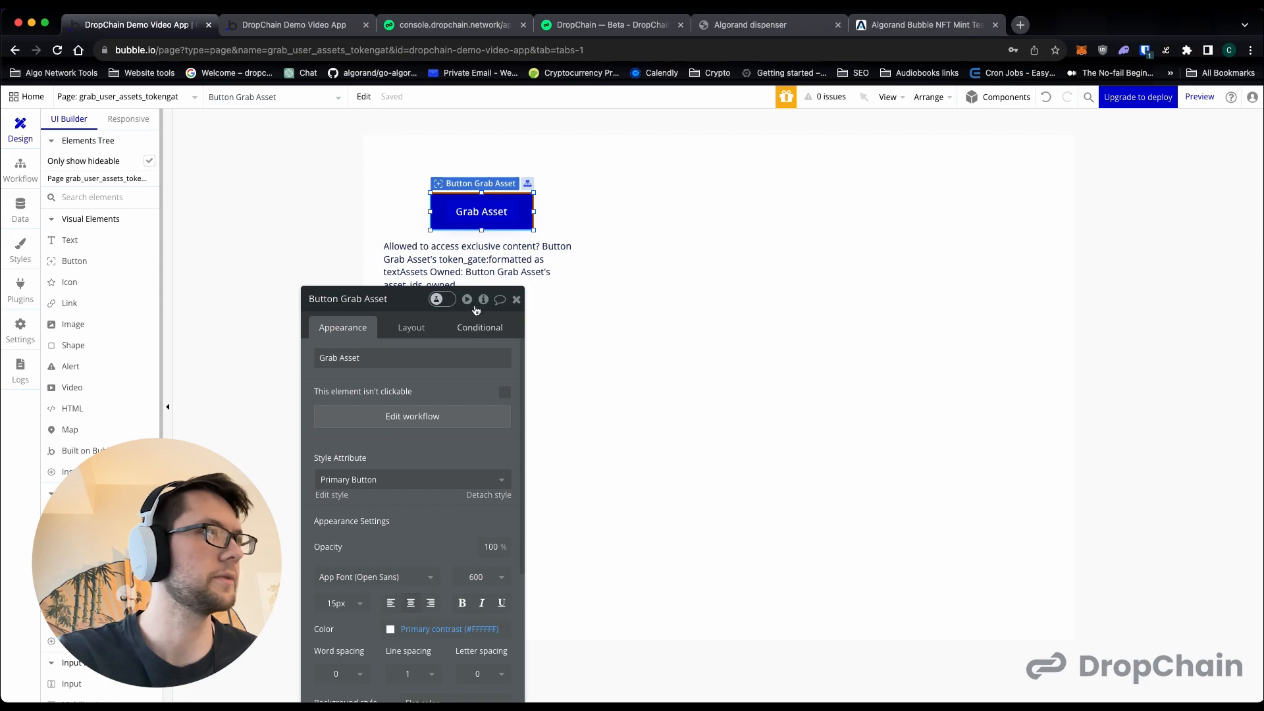
pyautogui.click(485, 258)
pyautogui.click(455, 363)
pyautogui.press('Return')
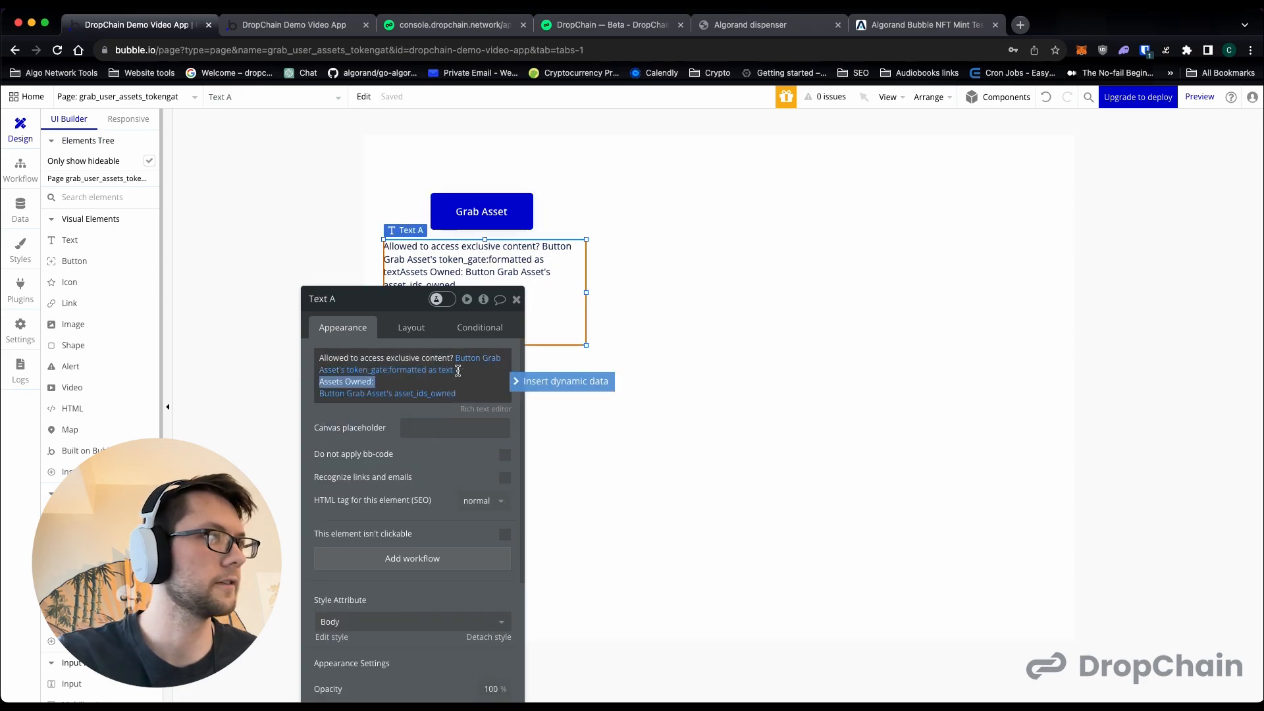
pyautogui.press('Return')
pyautogui.click(689, 253)
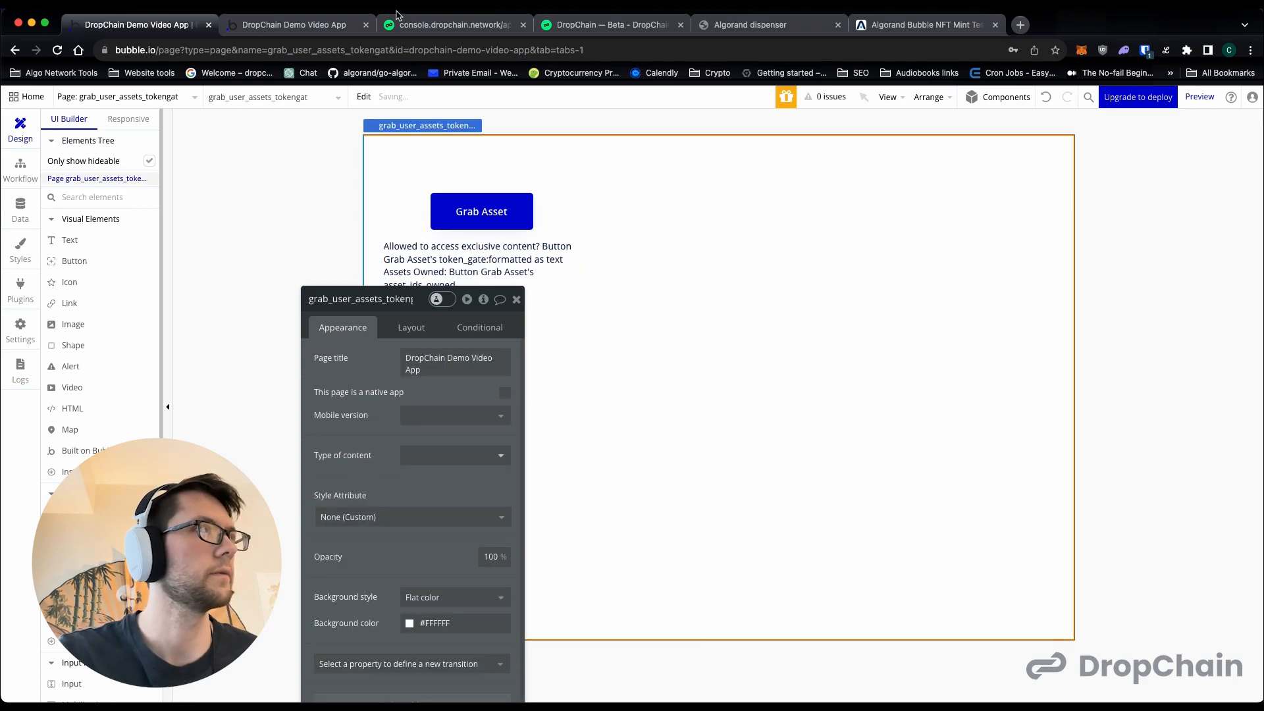
# - Go back to the page preview and examine the list of owned asset IDs
pyautogui.hotkey('ctrl', 'Tab')
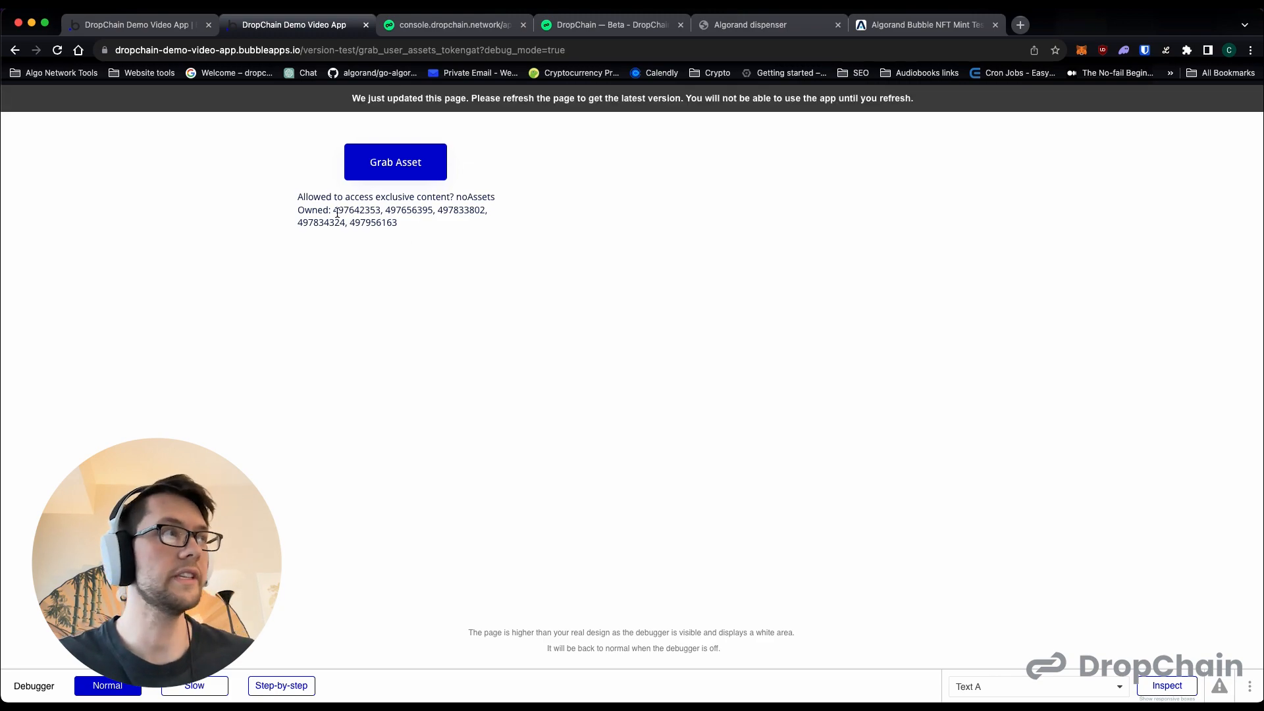
pyautogui.moveTo(334, 211); pyautogui.dragTo(432, 224)
pyautogui.click(432, 224)
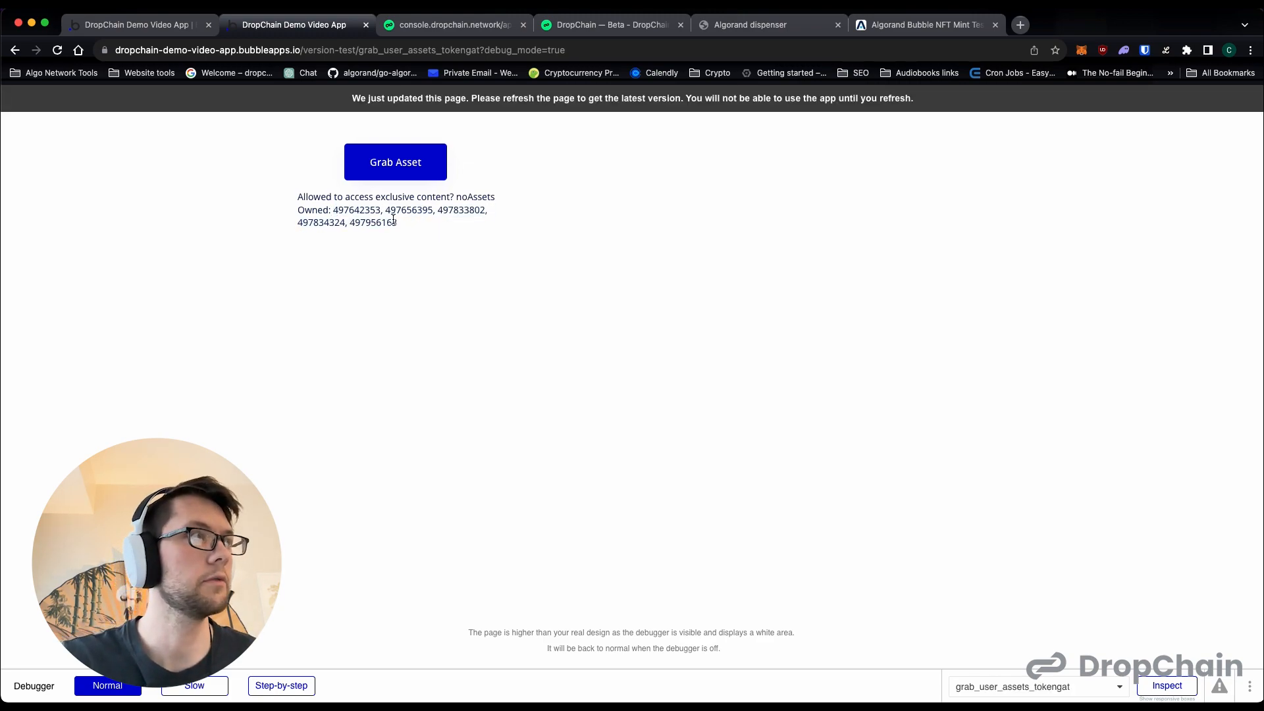
pyautogui.moveTo(333, 211); pyautogui.dragTo(409, 219)
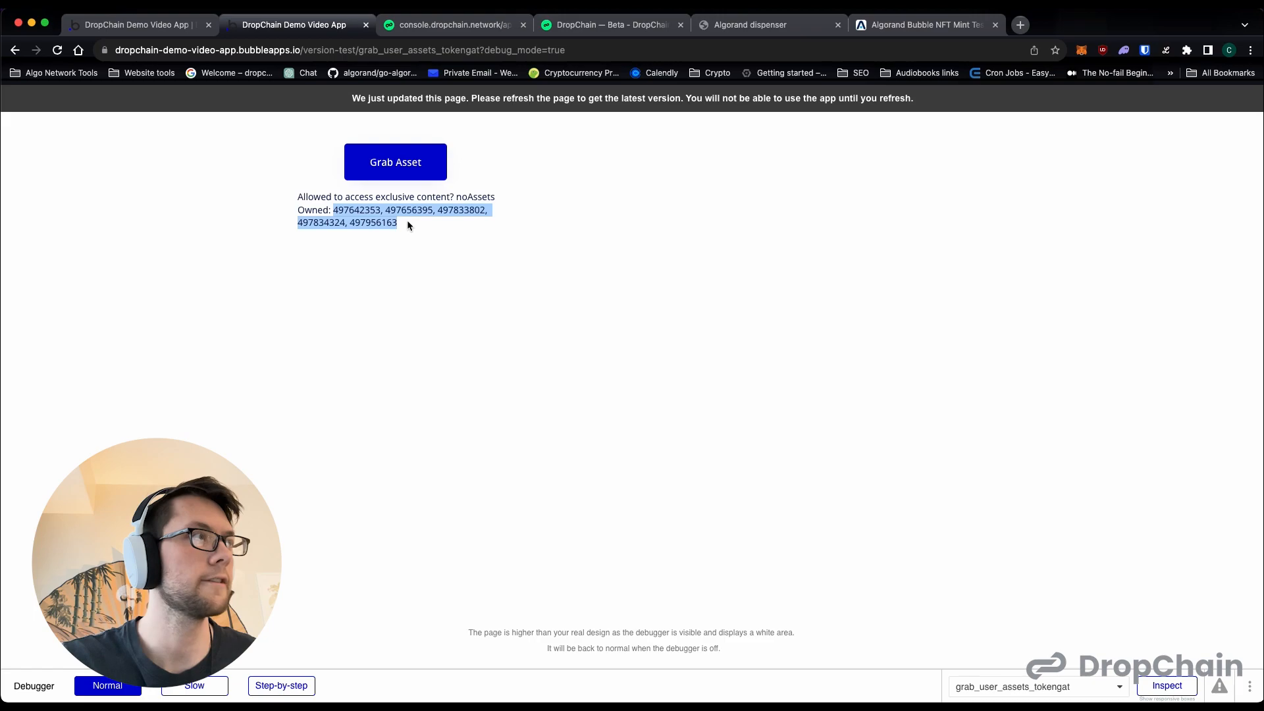
pyautogui.click(397, 205)
pyautogui.doubleClick(458, 208)
pyautogui.doubleClick(361, 209)
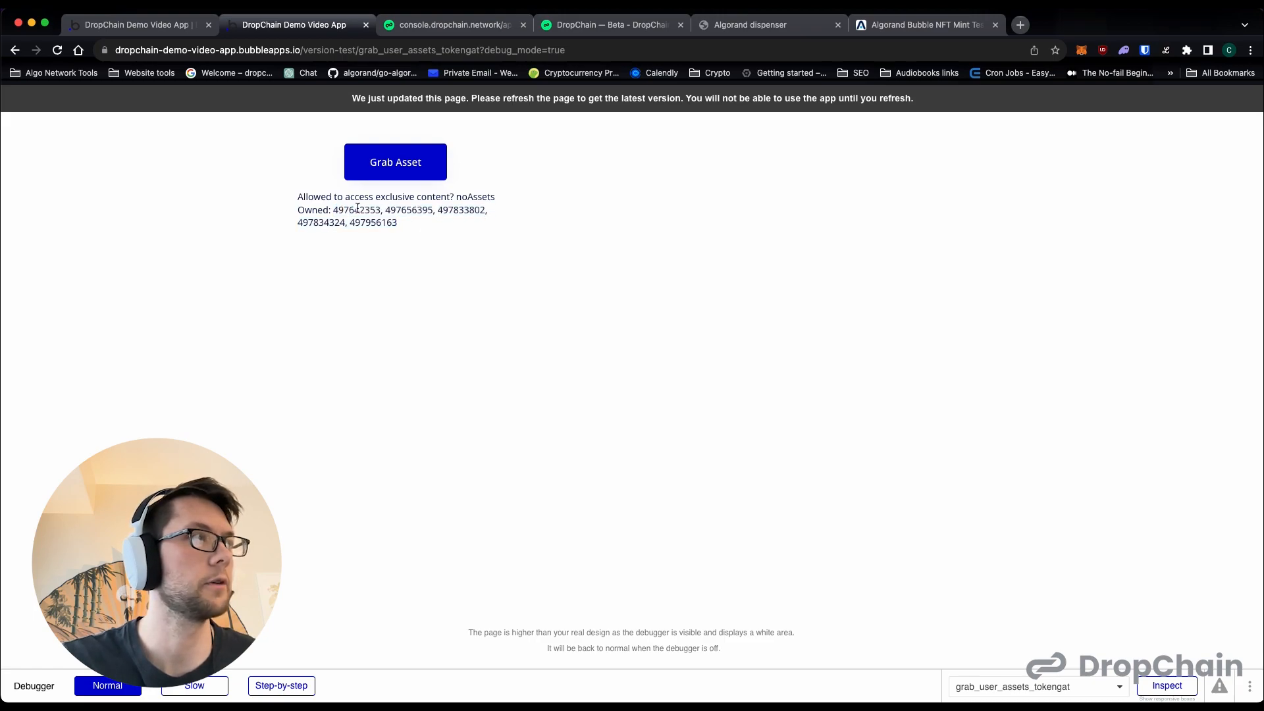
pyautogui.click(395, 209)
pyautogui.doubleClick(396, 209)
pyautogui.doubleClick(456, 209)
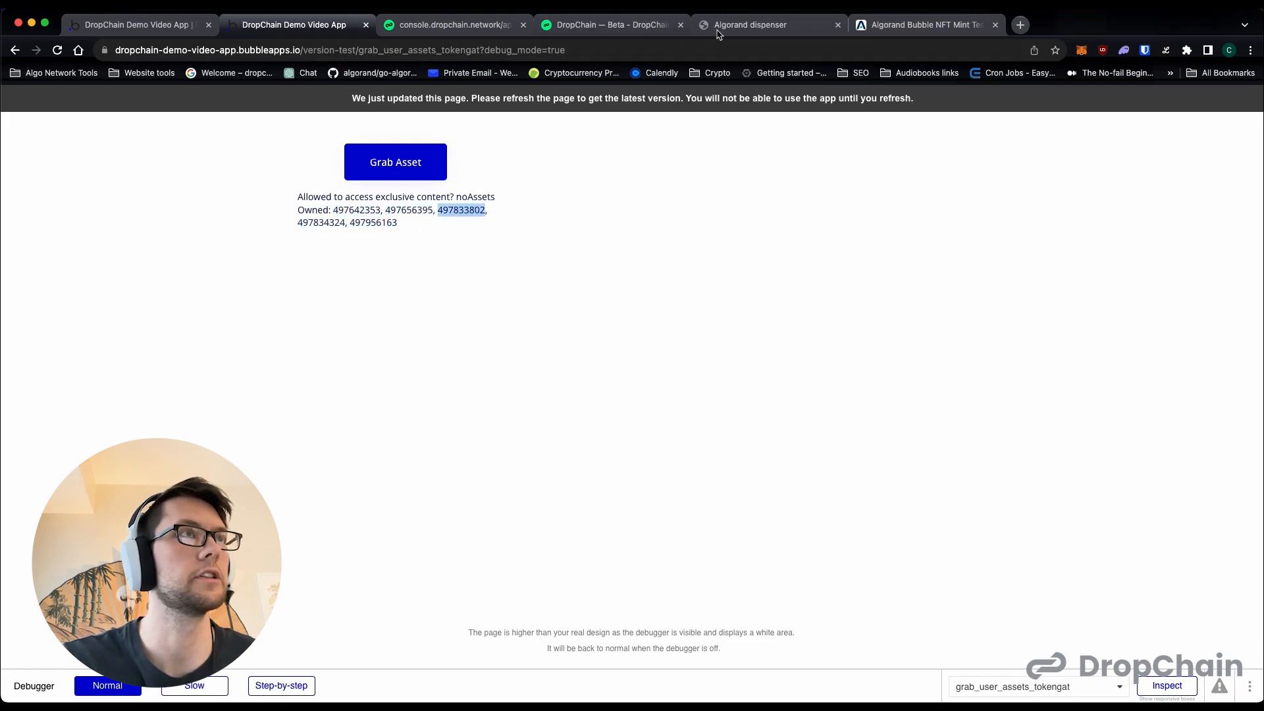
# - Switch to AlgoExplorer and open the receiving account's overview from the asset's most recent transfer
pyautogui.click(877, 26)
pyautogui.scroll(2, 623, 349)
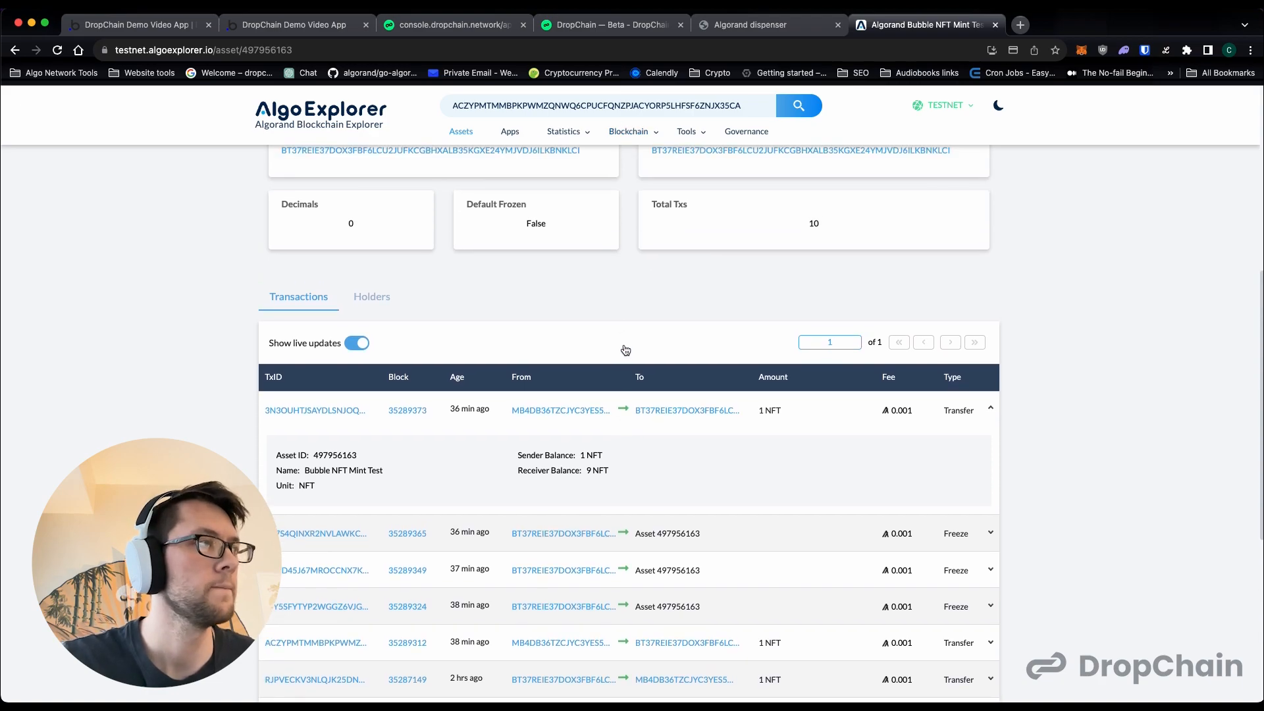
pyautogui.click(657, 413)
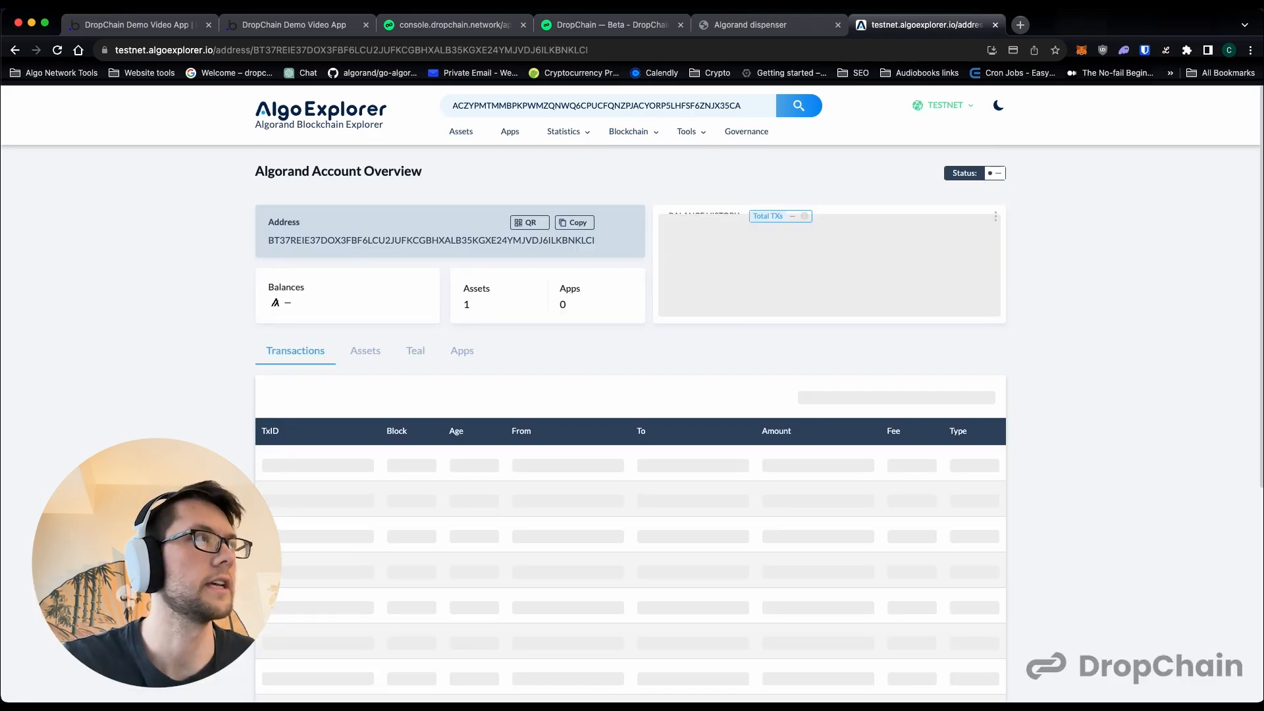
pyautogui.press('super+3')
pyautogui.moveTo(870, 400); pyautogui.dragTo(849, 401)
pyautogui.click(941, 32)
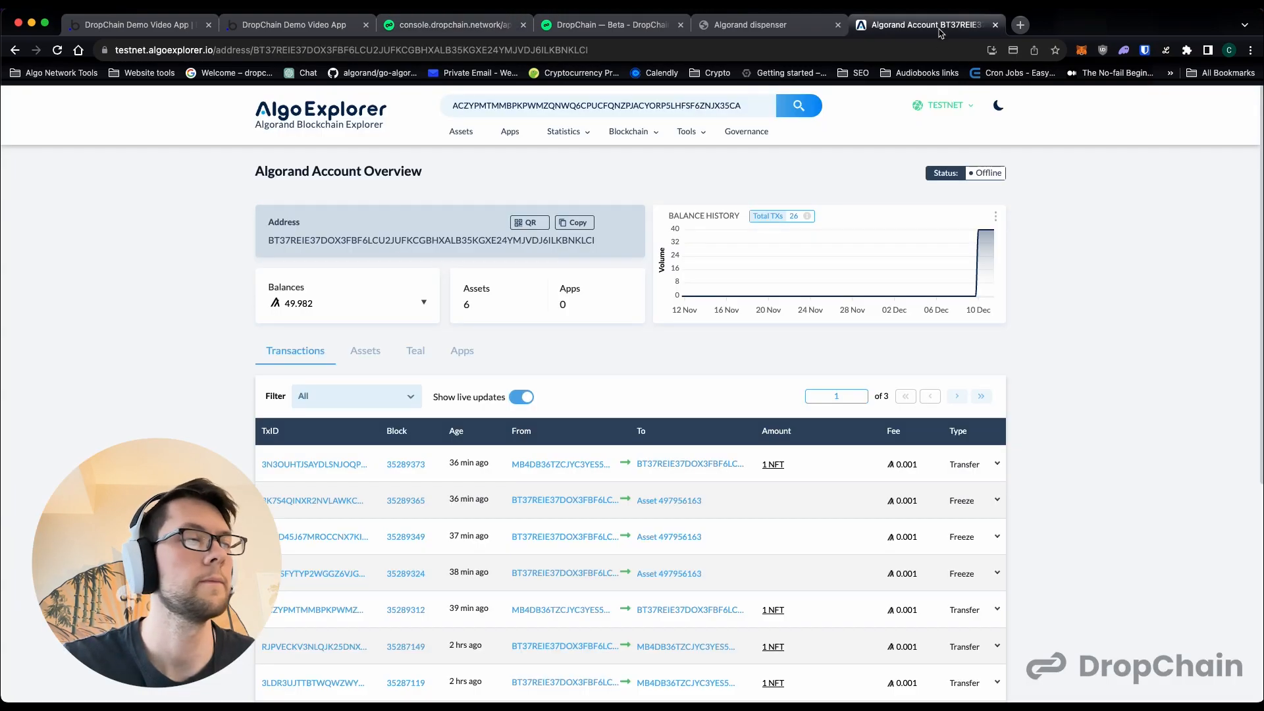
# - Open the account's list of assets and examine the asset IDs and balances
pyautogui.scroll(-2, 665, 366)
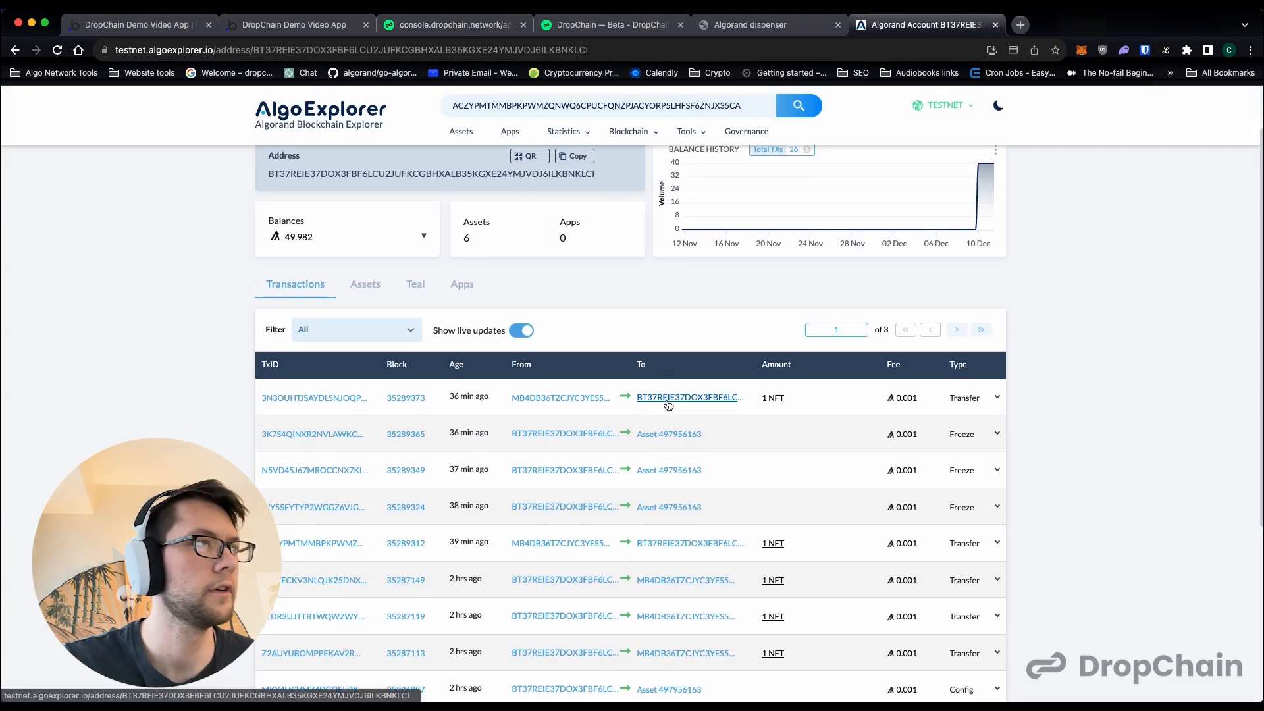
pyautogui.scroll(2, 461, 382)
pyautogui.moveTo(471, 306); pyautogui.dragTo(454, 310)
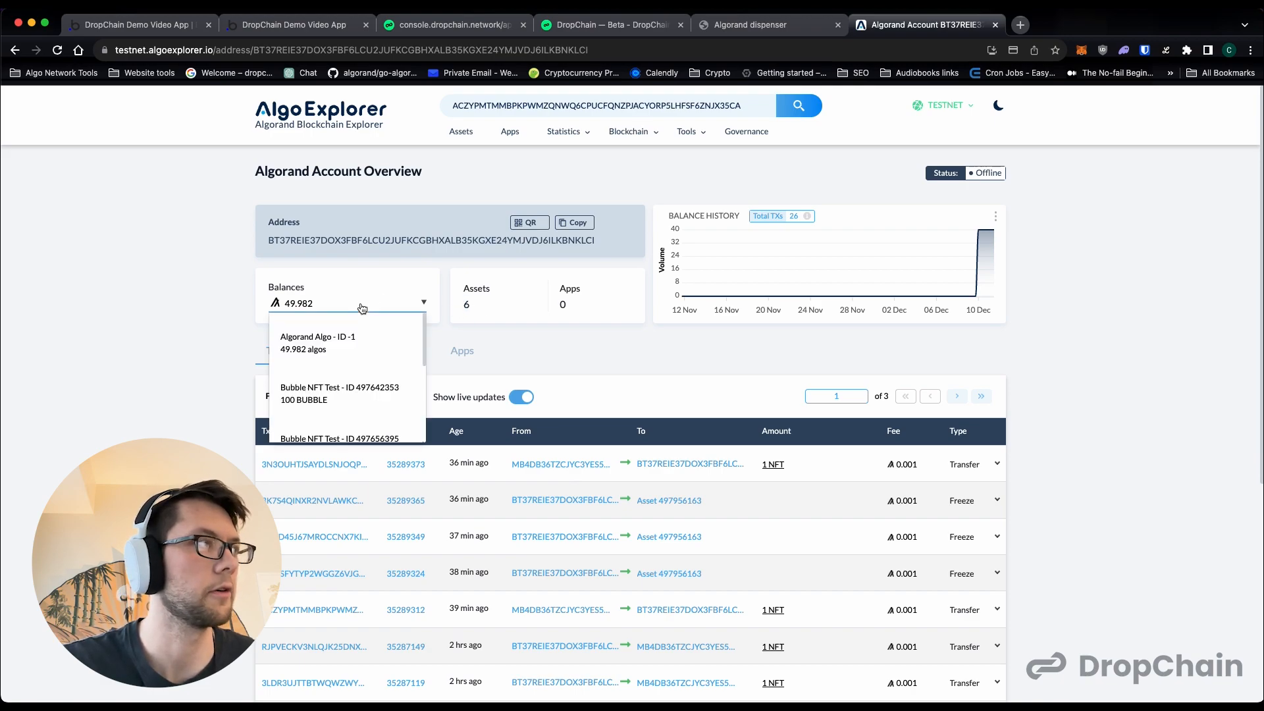
pyautogui.click(365, 350)
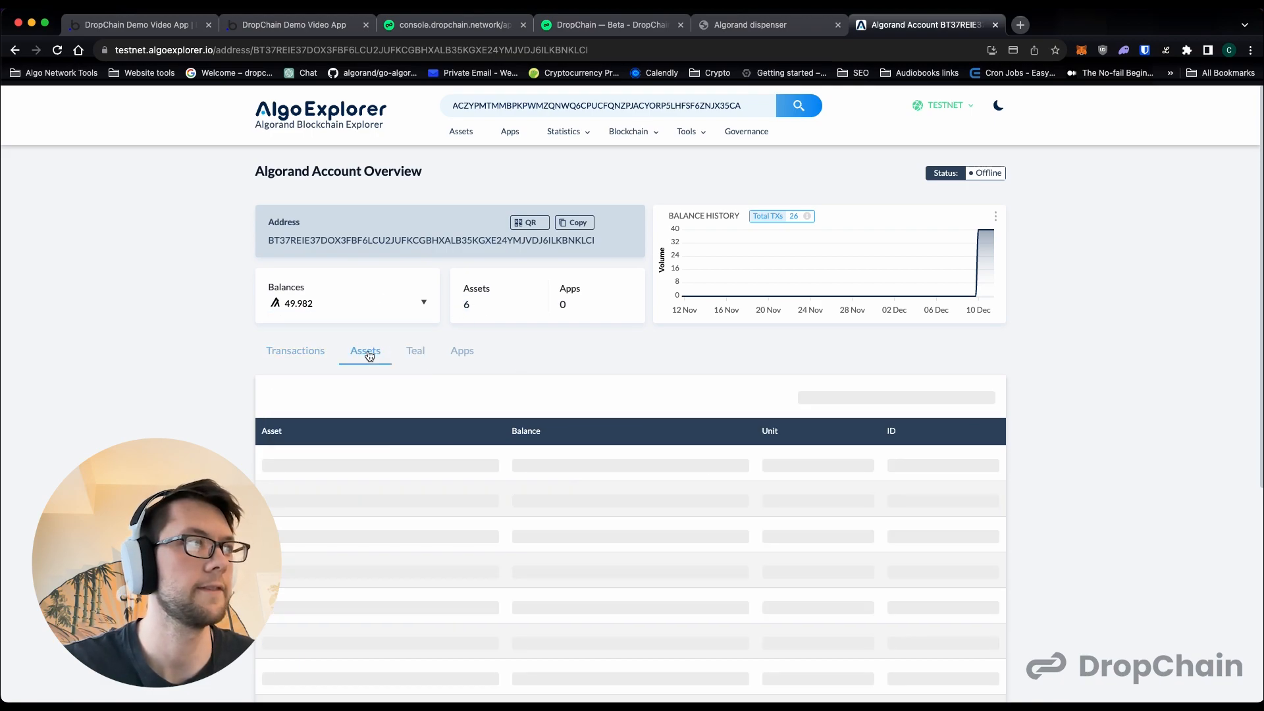
pyautogui.scroll(-3, 568, 365)
pyautogui.moveTo(507, 360)
pyautogui.mouseDown()
pyautogui.moveTo(557, 474)
pyautogui.moveTo(524, 354)
pyautogui.mouseUp()
pyautogui.click(557, 474)
pyautogui.click(524, 353)
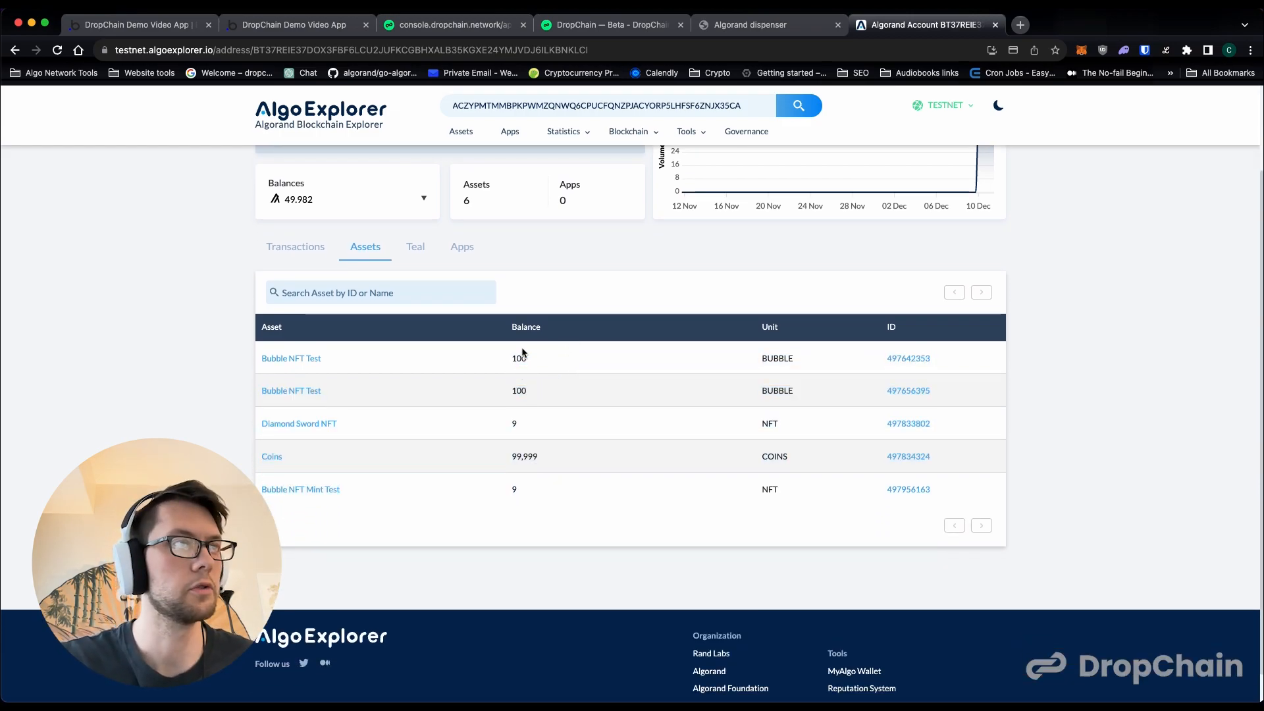
# - Return to the page preview, try to run Grab Asset again, and review the owned asset IDs
pyautogui.click(308, 27)
pyautogui.click(398, 168)
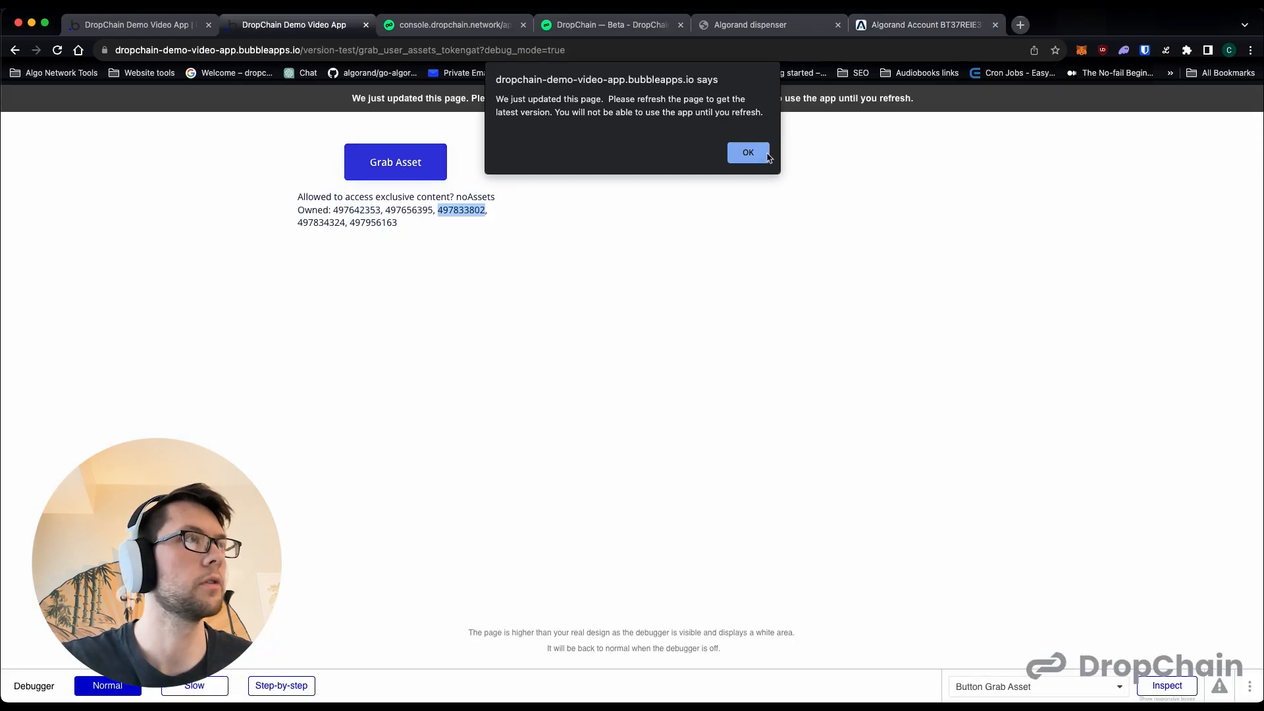
pyautogui.click(767, 156)
pyautogui.moveTo(425, 239); pyautogui.dragTo(332, 211)
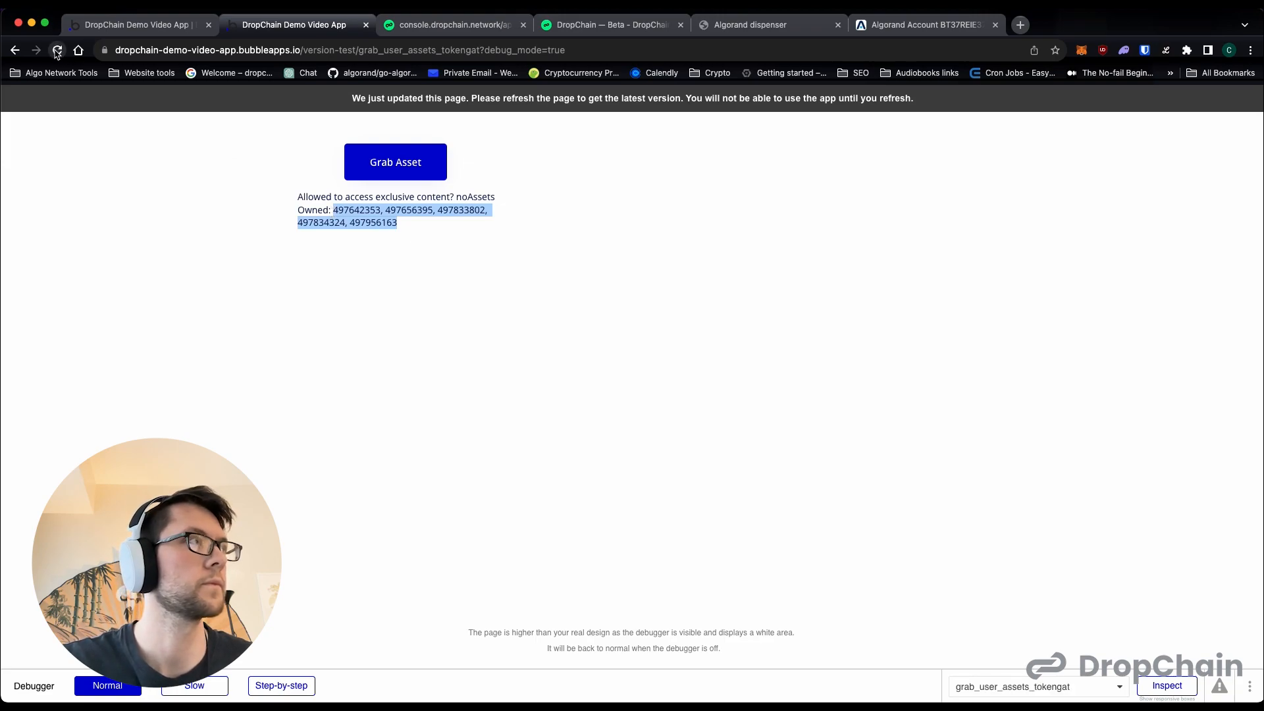
# - Go back to the Button Grab Asset workflow in the Bubble editor and add a Set state action as its third step
pyautogui.click(153, 26)
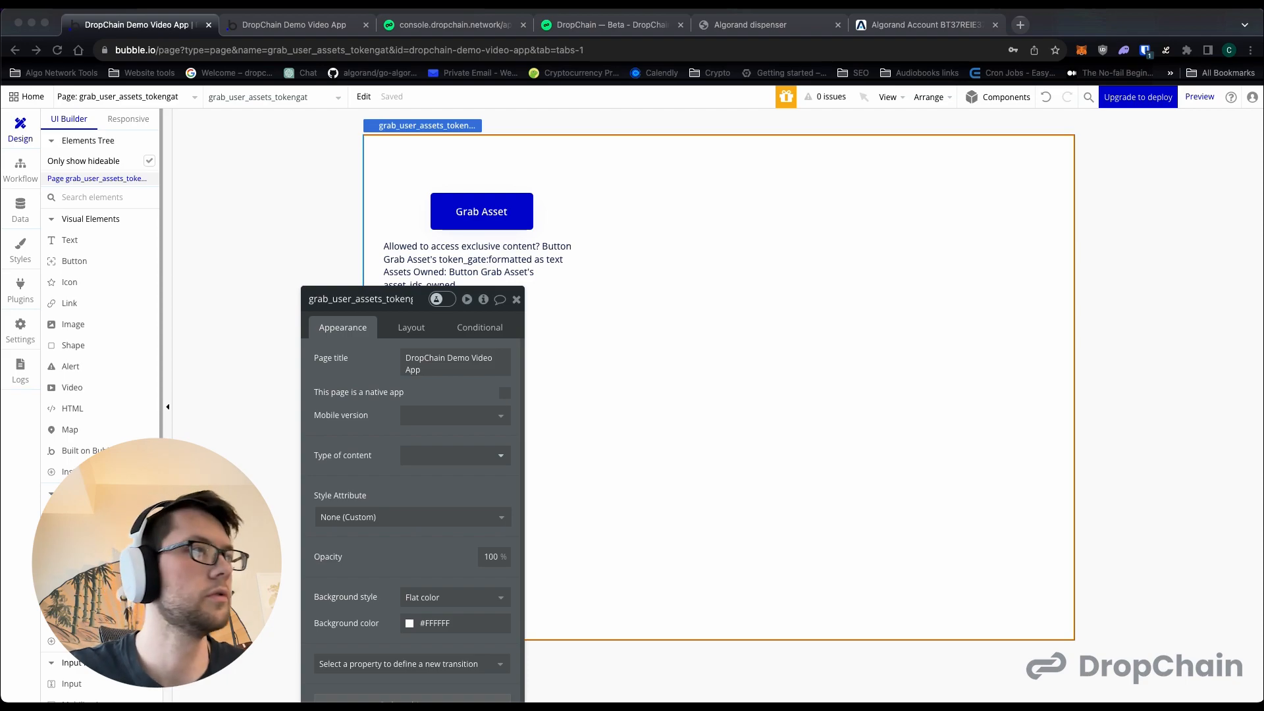
pyautogui.click(21, 168)
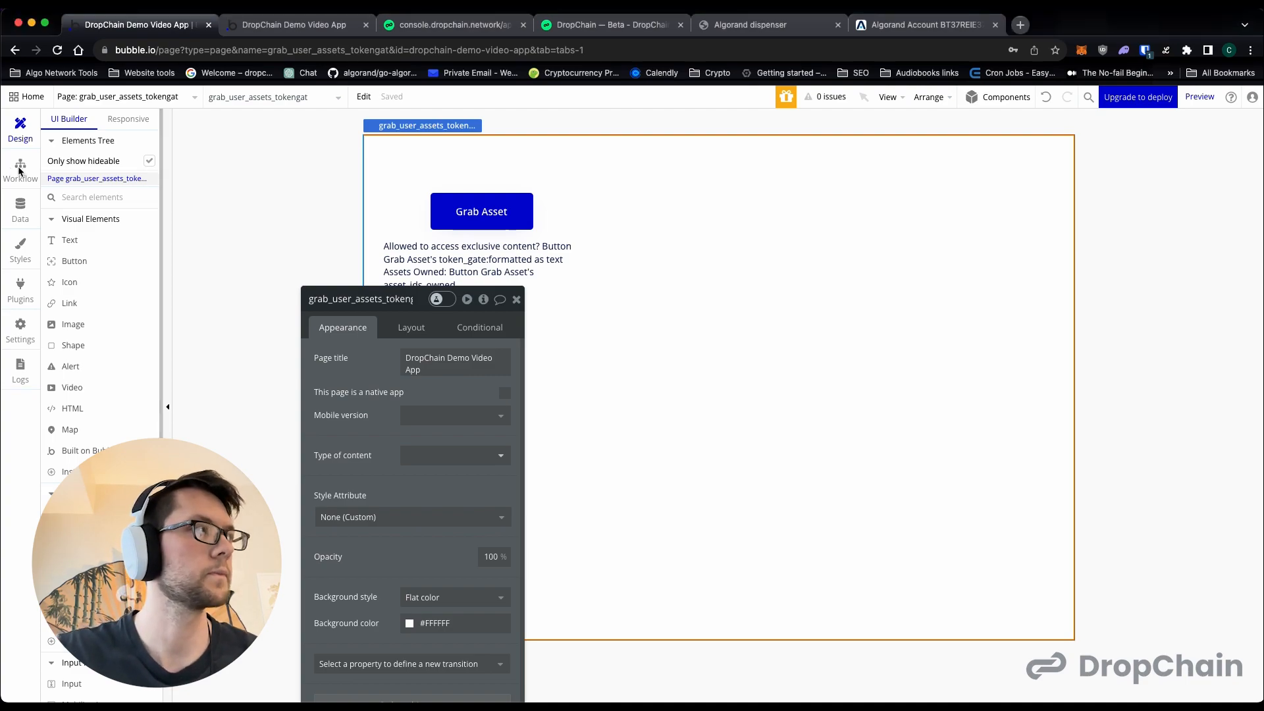
pyautogui.click(18, 172)
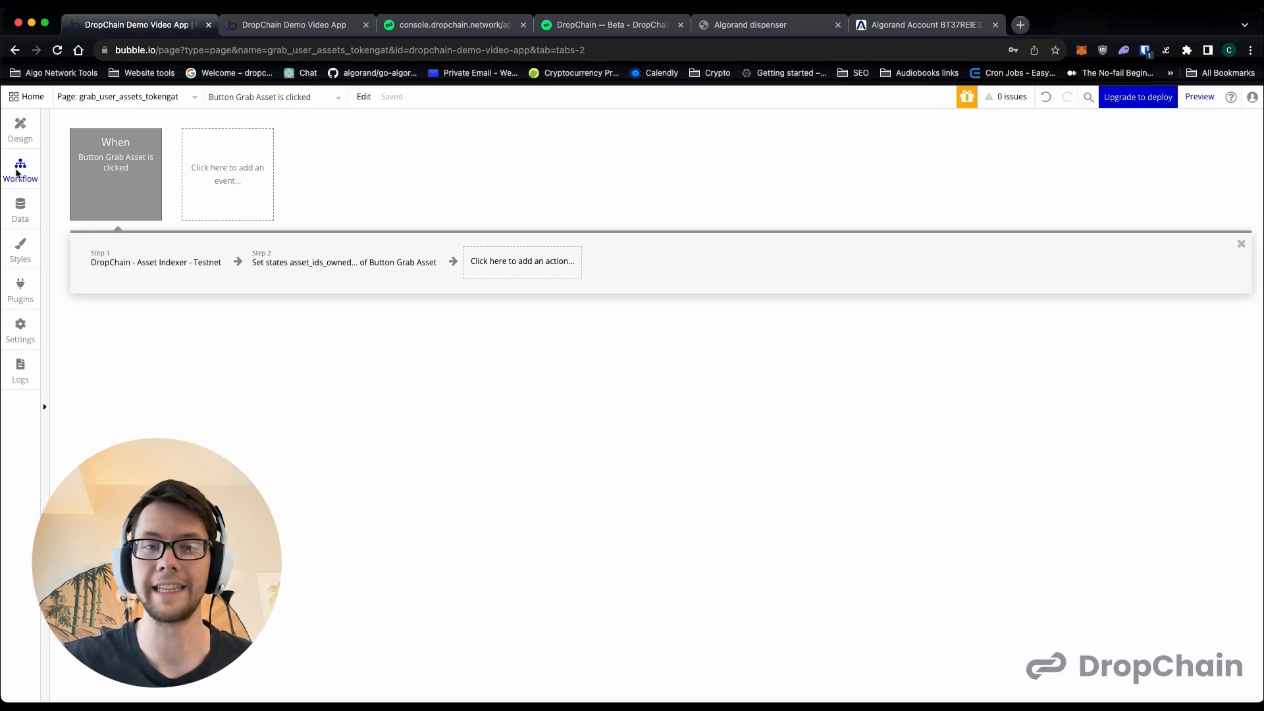
pyautogui.moveTo(154, 153)
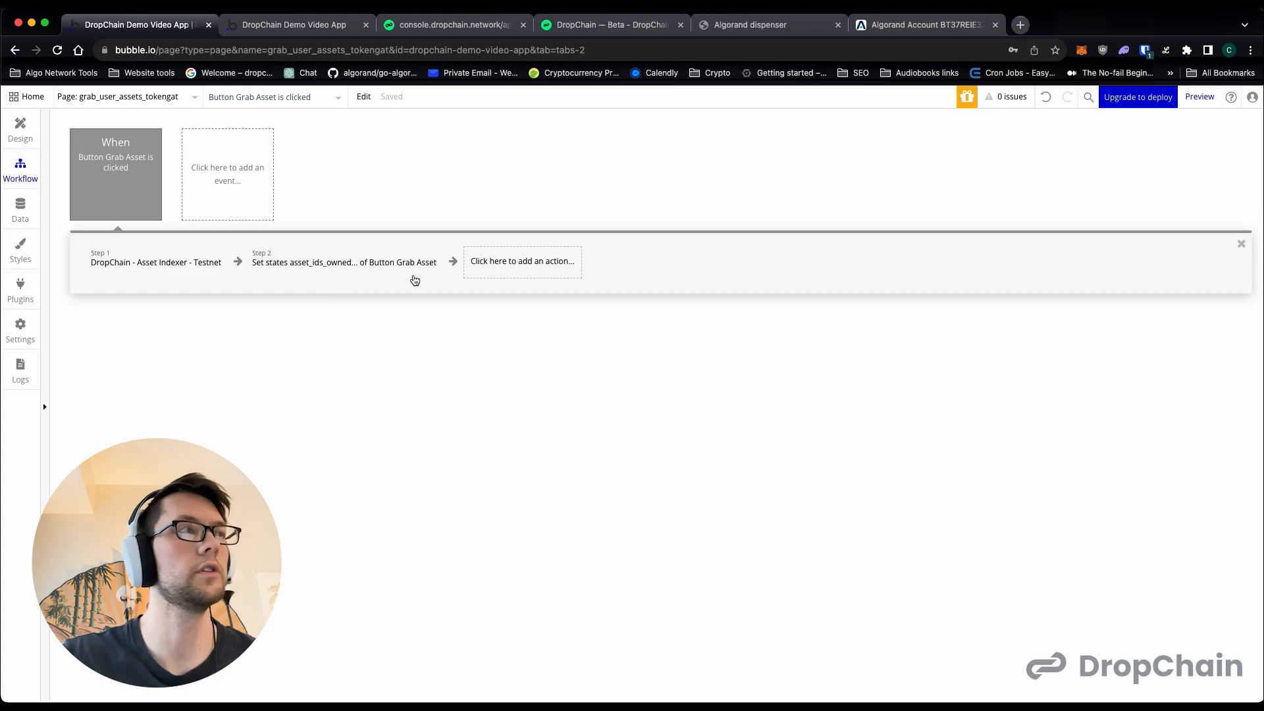
pyautogui.click(495, 267)
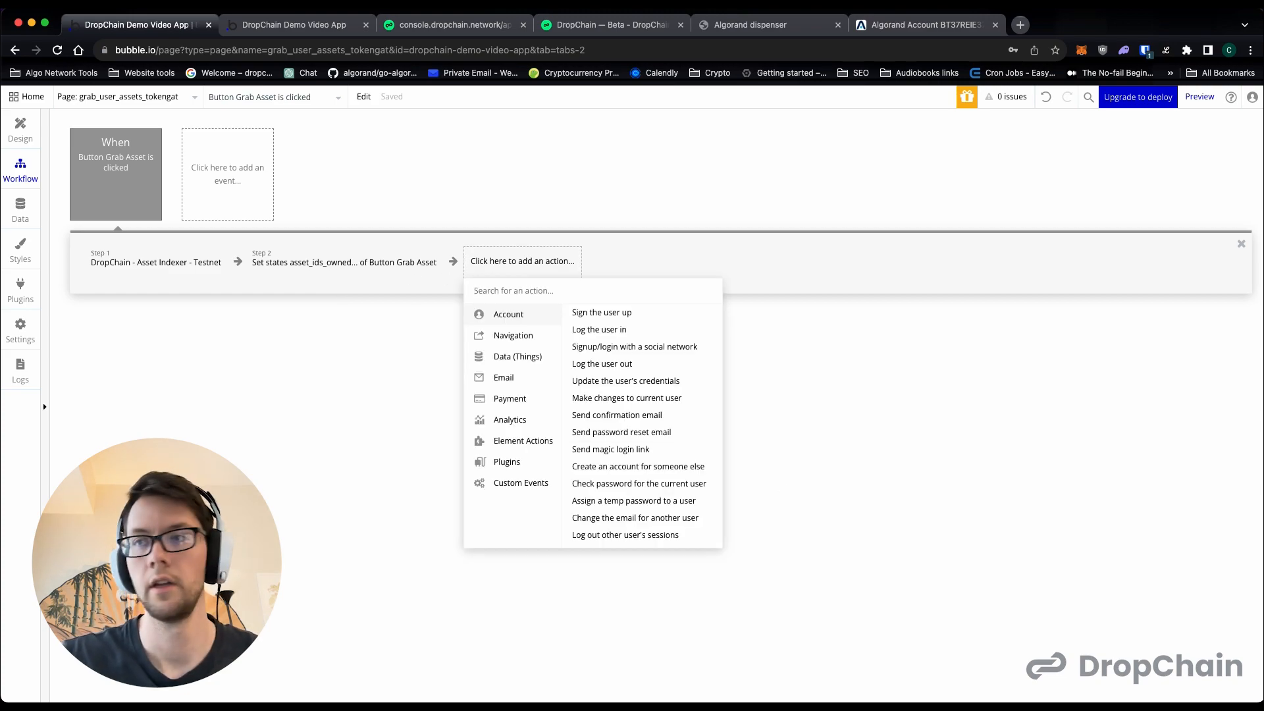
pyautogui.write('state')
pyautogui.click(563, 314)
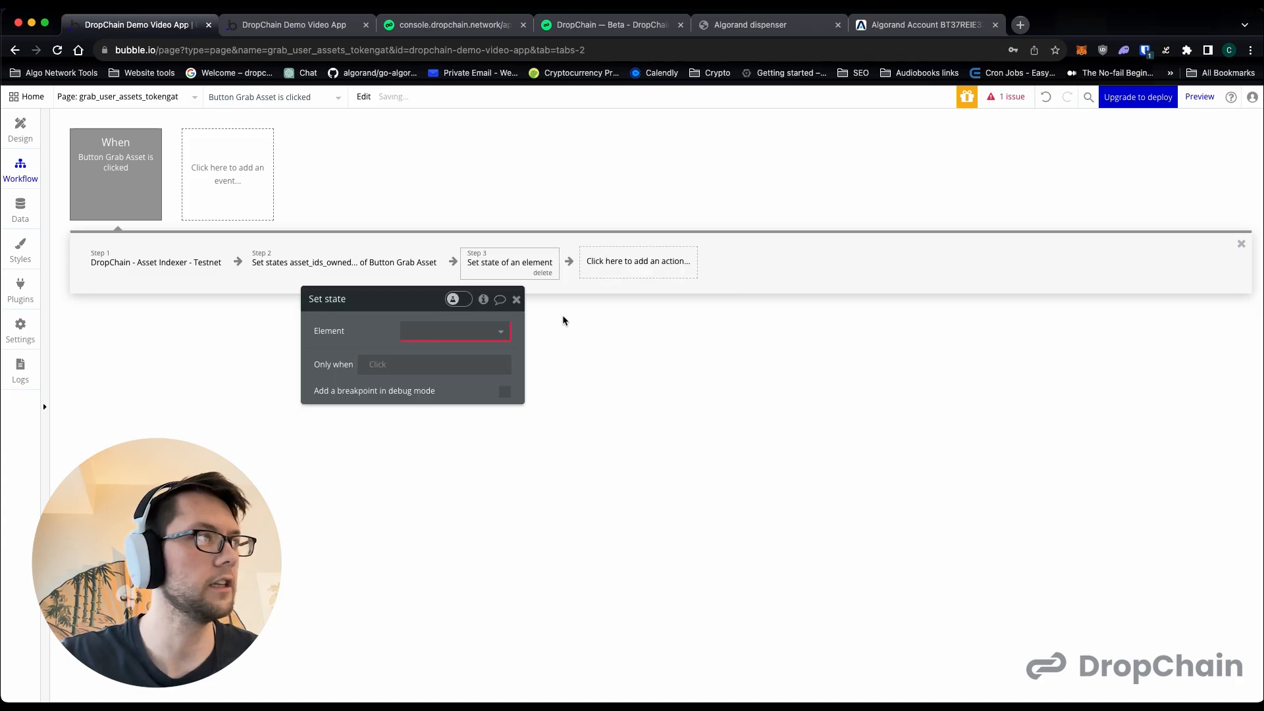
# - Set the third step to target Button Grab Asset with custom state token_gate and value "yes"
pyautogui.click(425, 331)
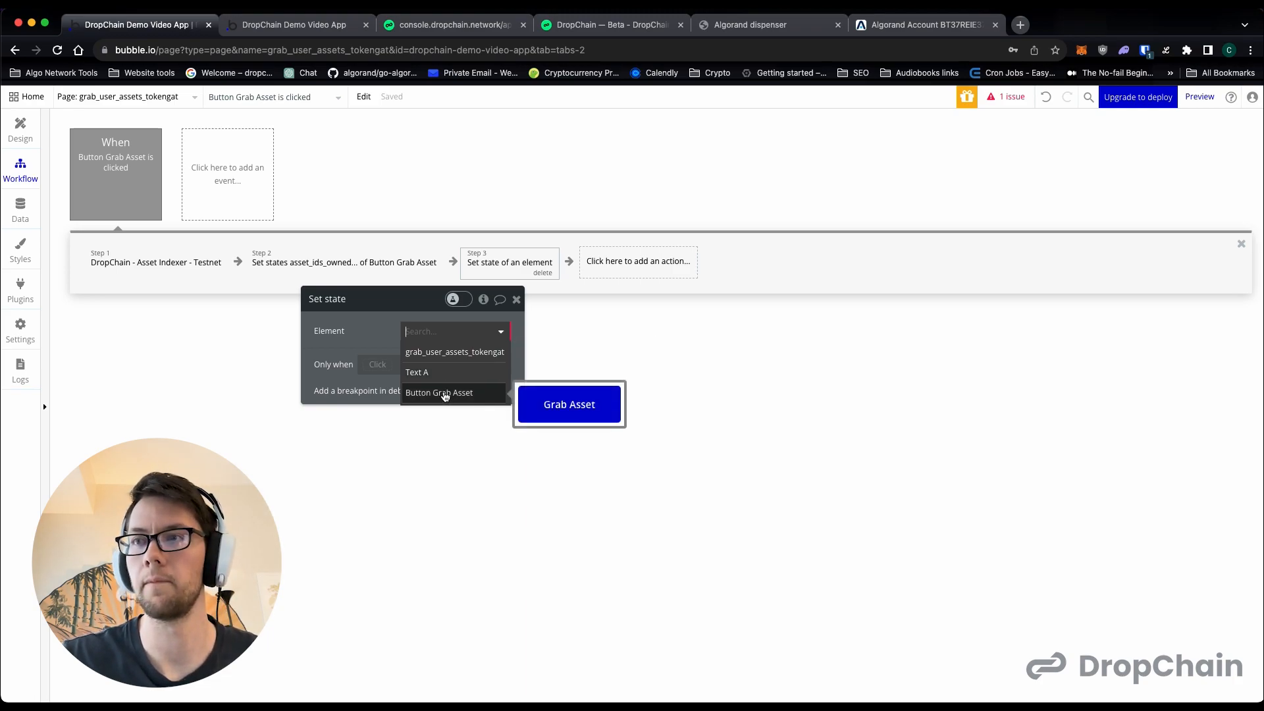
pyautogui.click(446, 395)
pyautogui.click(445, 358)
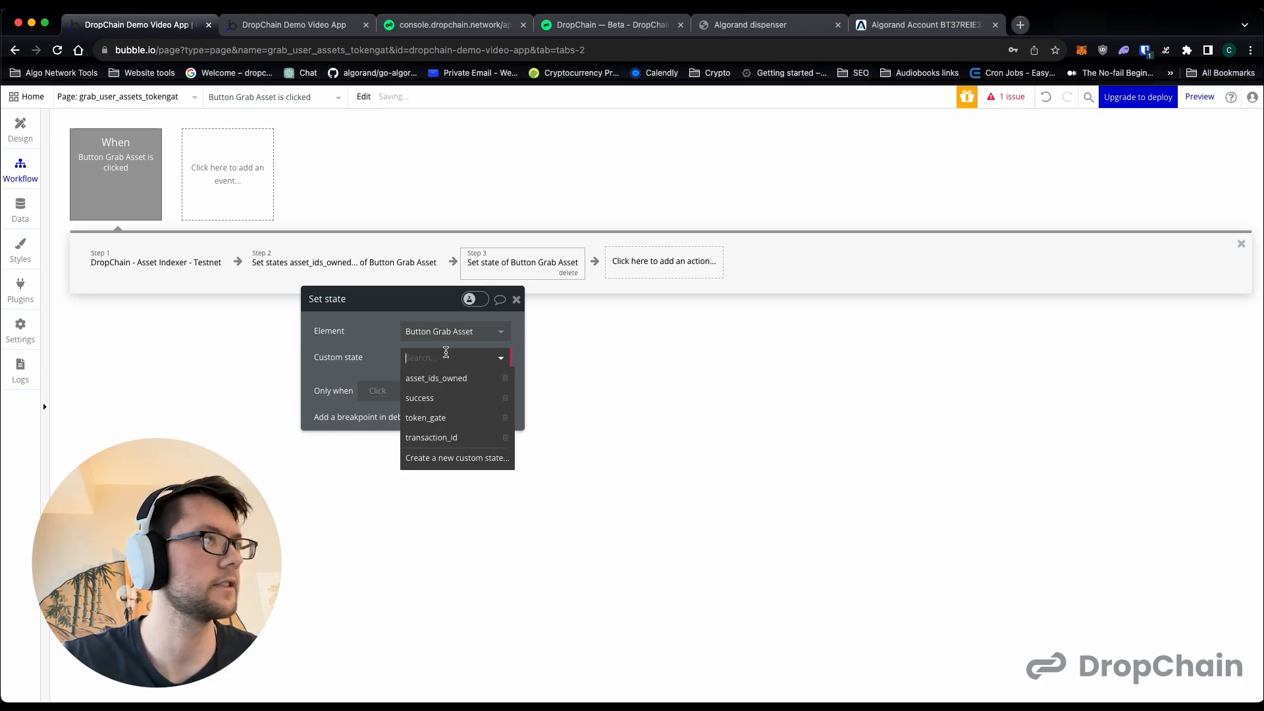
pyautogui.click(444, 419)
pyautogui.click(454, 384)
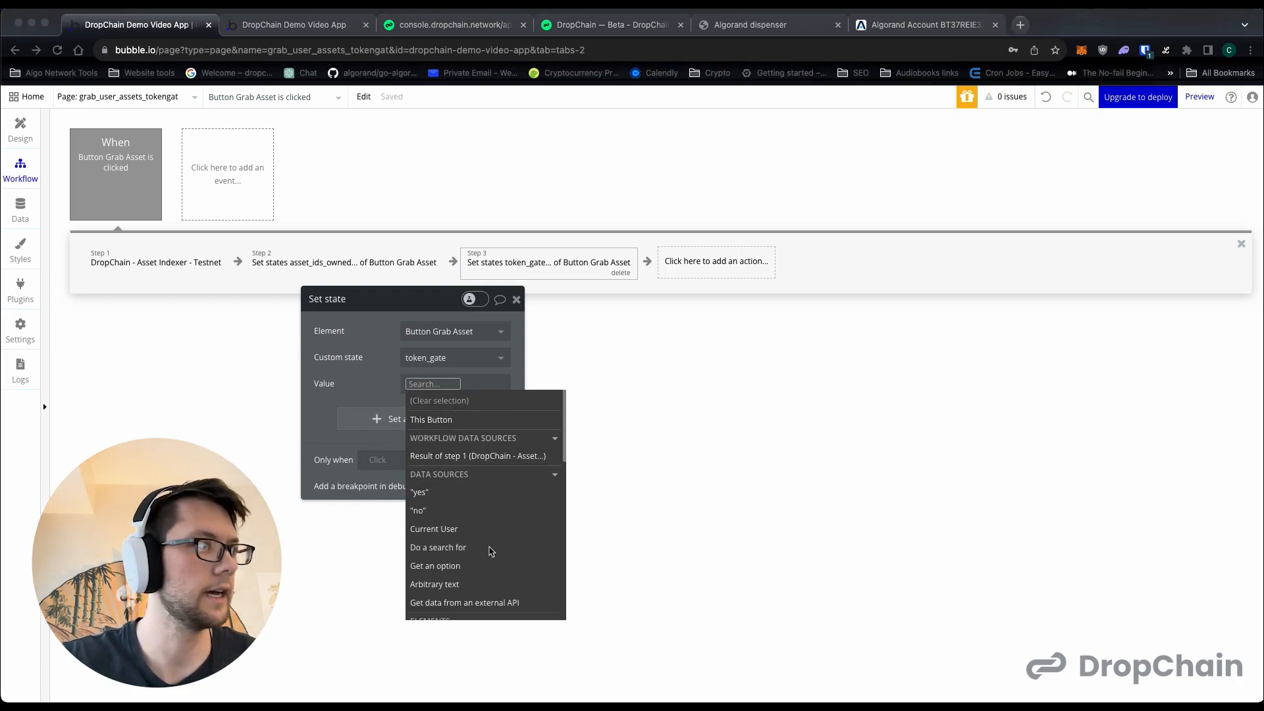
pyautogui.click(441, 494)
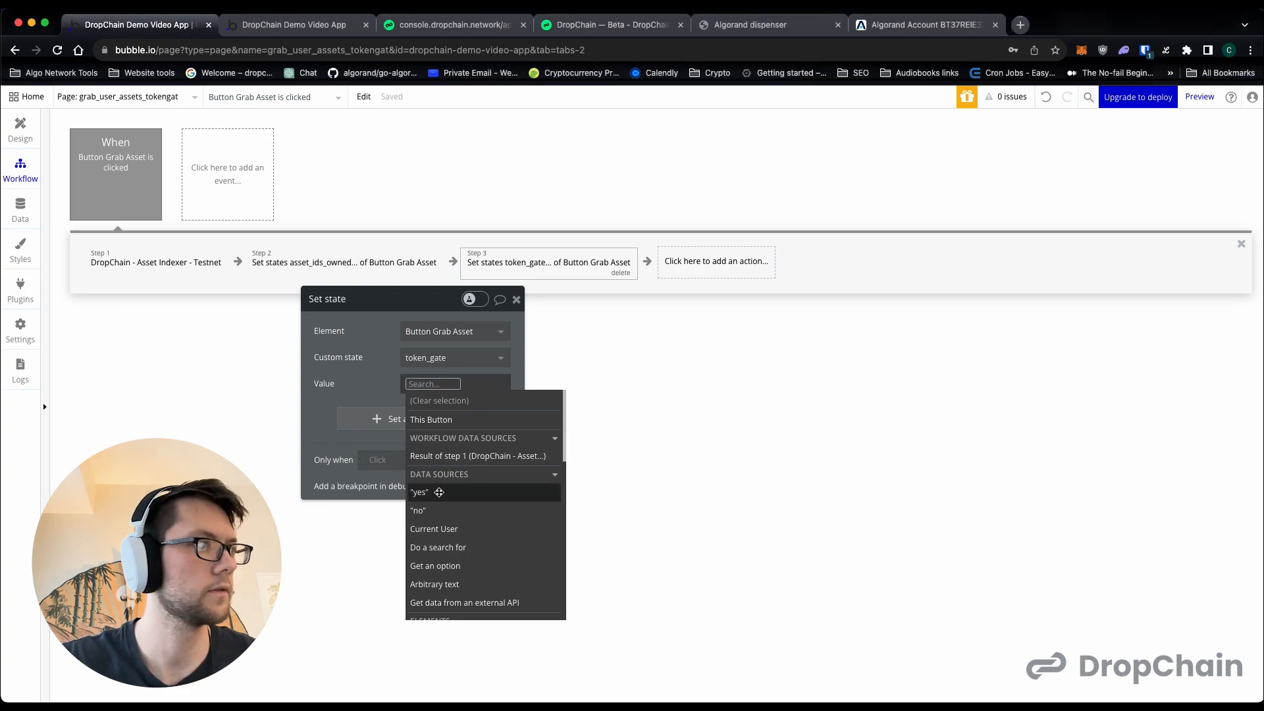
# - Start the step's Only when condition with the result of step 1's user1_assets:filtered
pyautogui.click(365, 460)
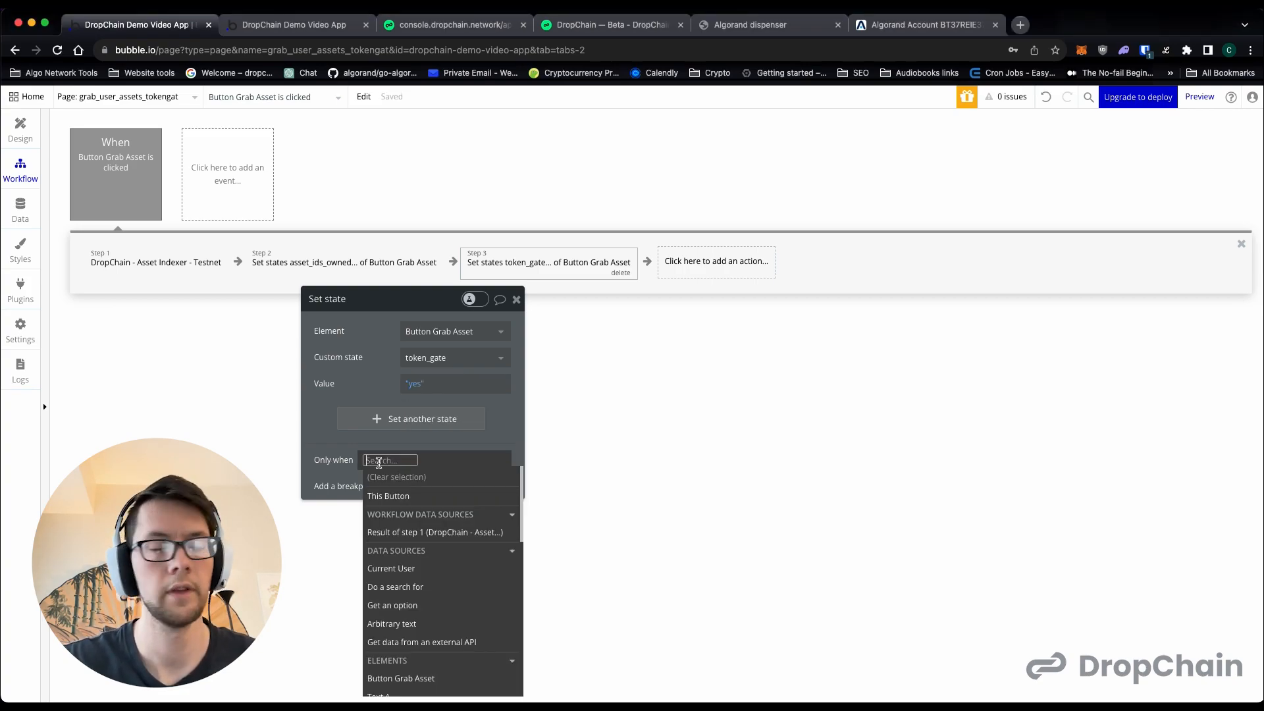
pyautogui.click(409, 532)
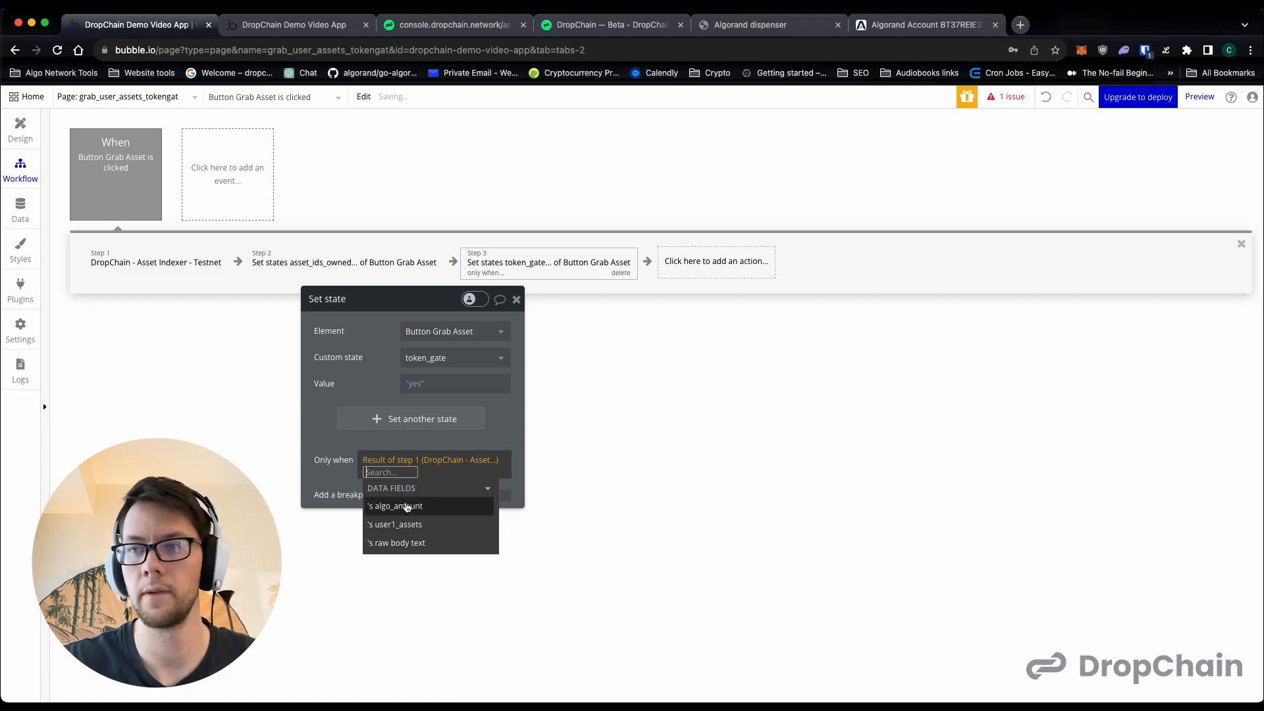
pyautogui.click(409, 525)
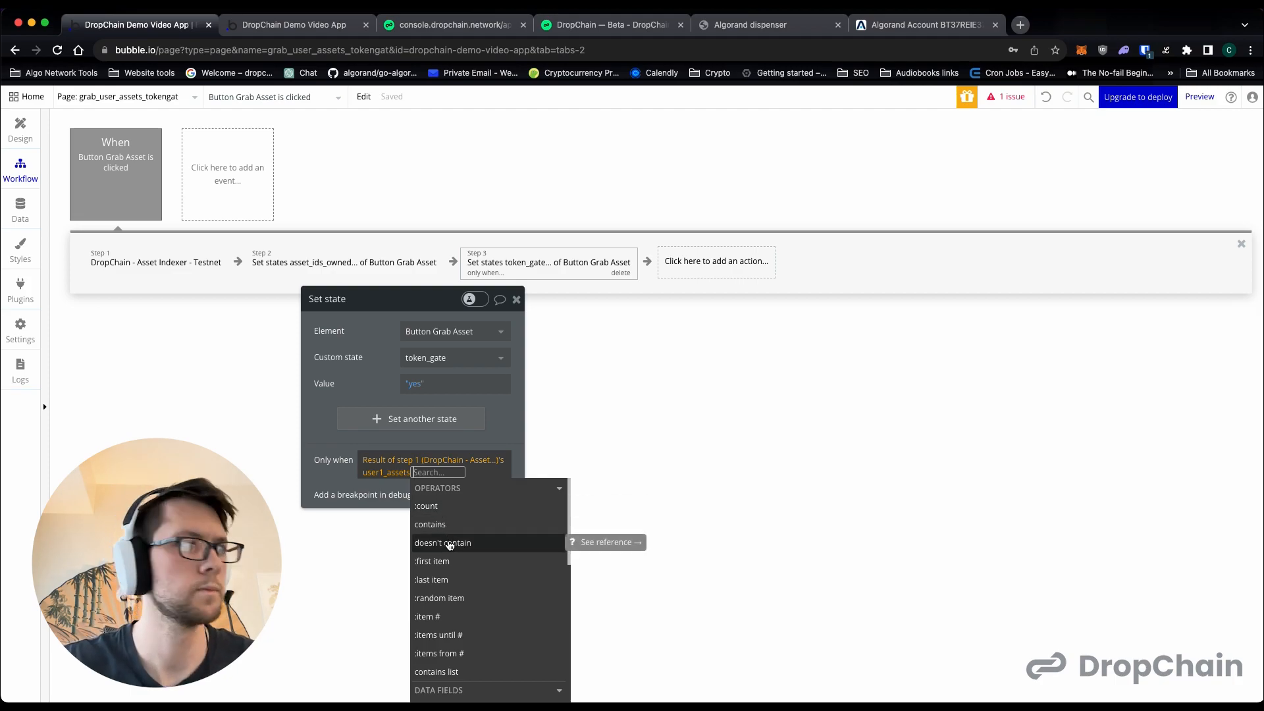
pyautogui.write('fil')
pyautogui.click(459, 512)
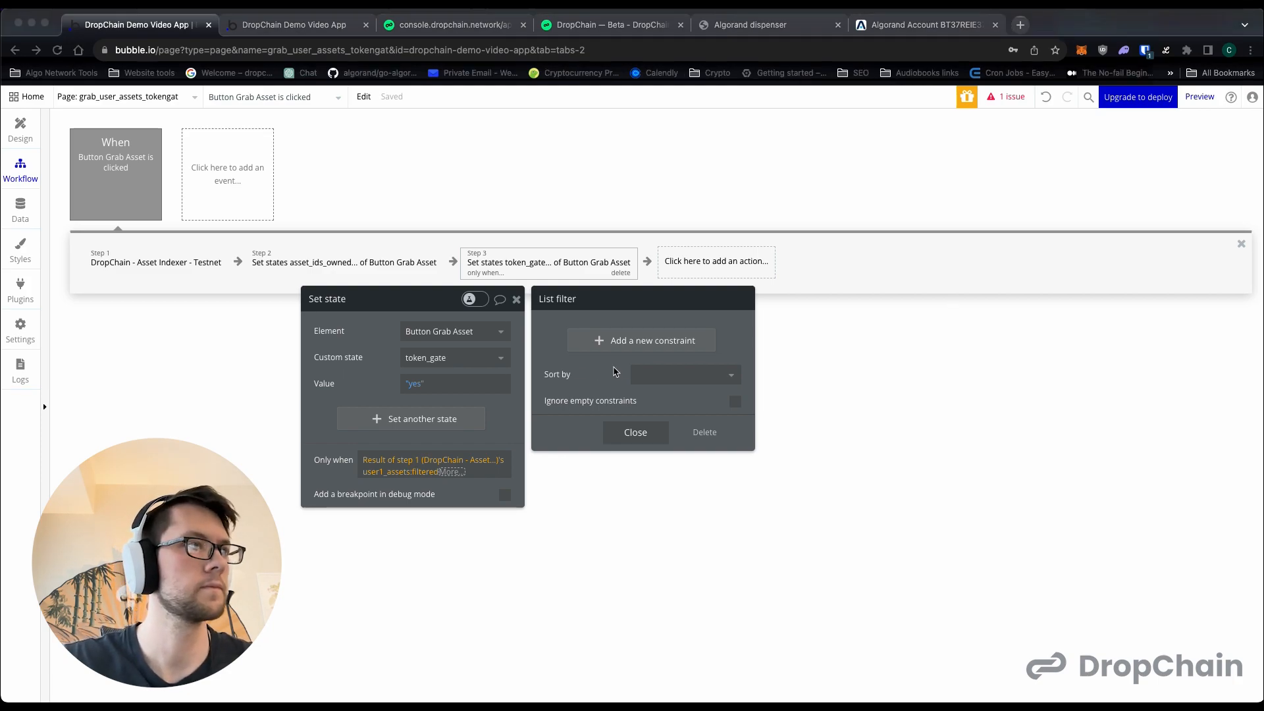
# - Add an asset-id equals constraint to the list filter in step 3's Only when condition
pyautogui.click(631, 340)
pyautogui.click(592, 368)
pyautogui.click(589, 337)
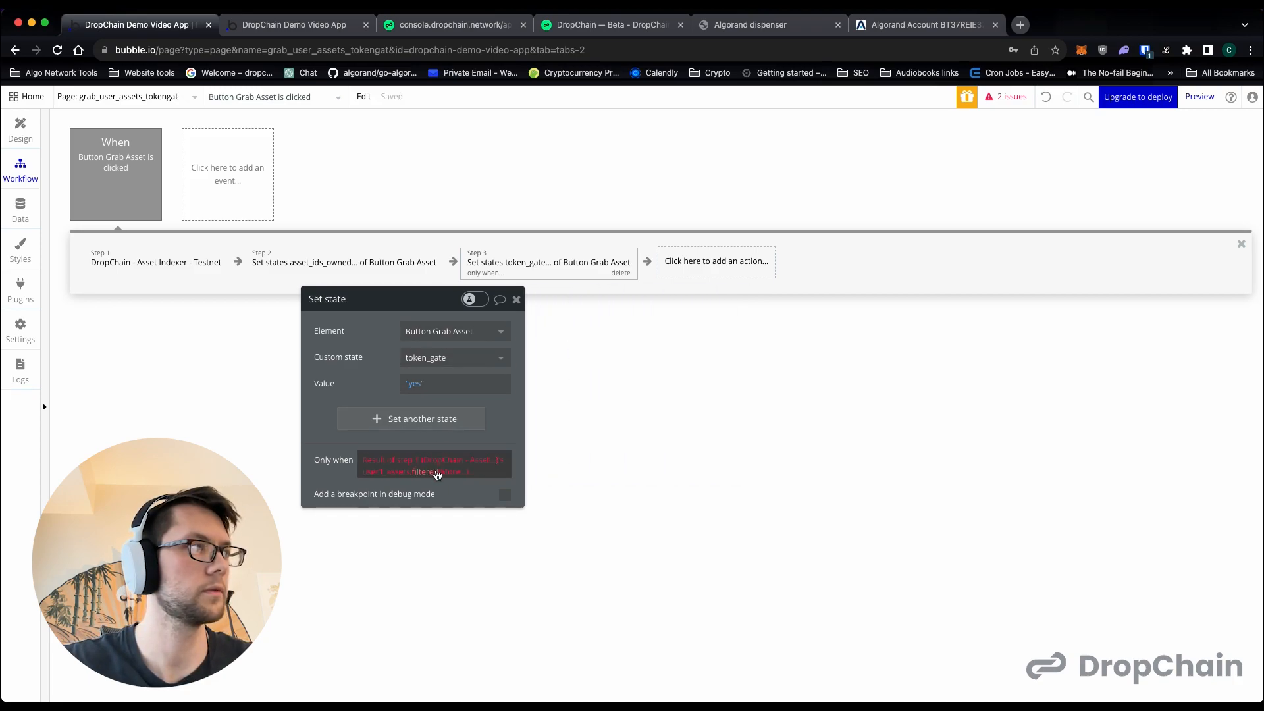
pyautogui.click(435, 471)
pyautogui.click(600, 334)
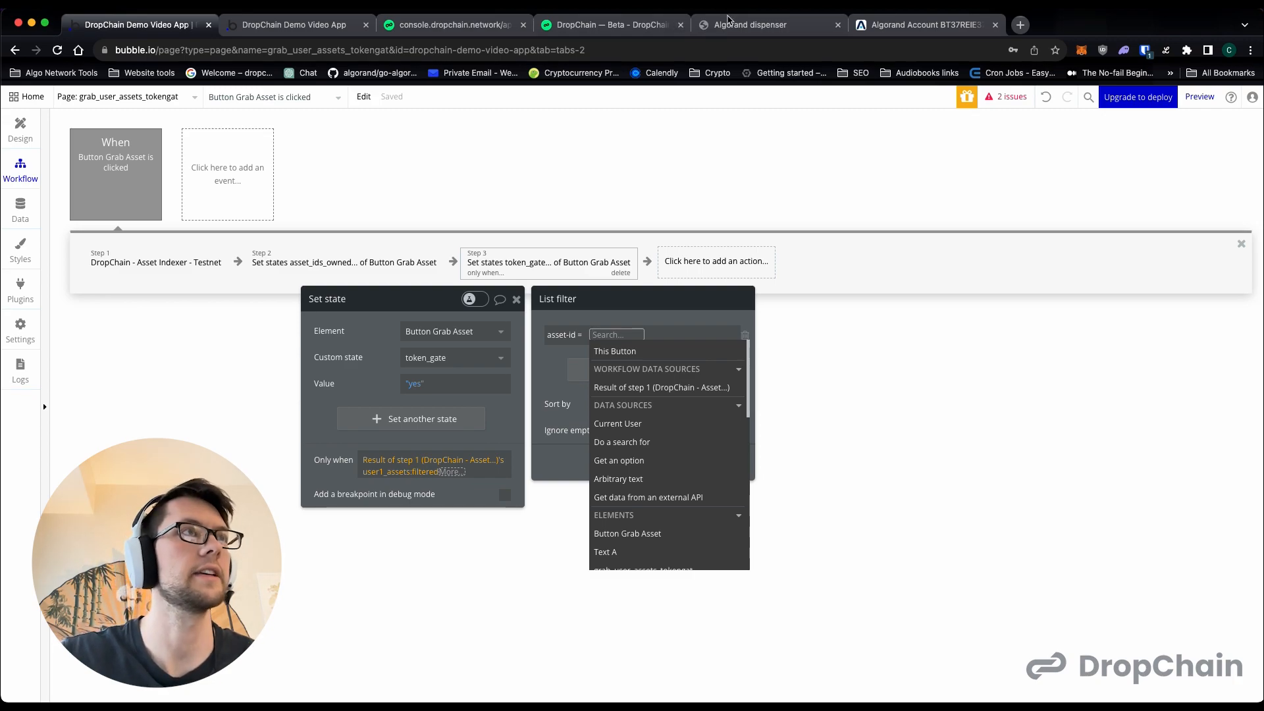
# - Copy the Bubble NFT Mint Test asset ID 497956163 from AlgoExplorer and enter it as the asset-id constraint's value in Bubble
pyautogui.click(875, 28)
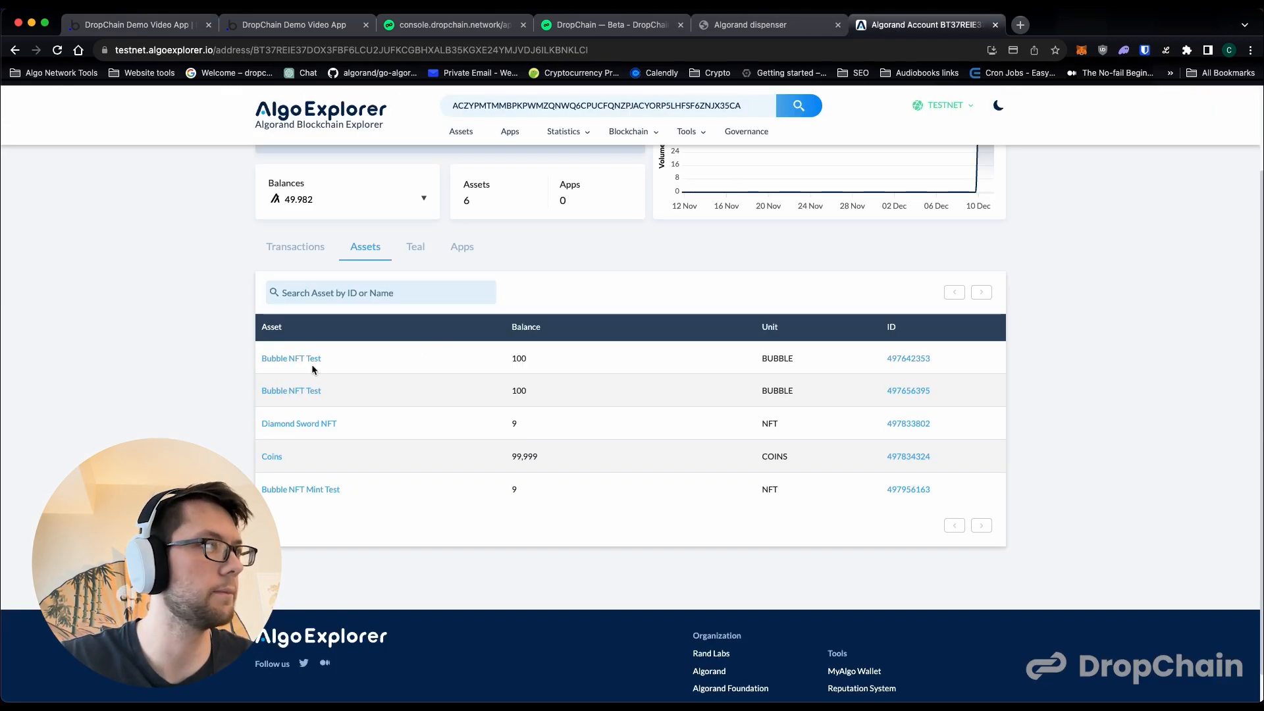
pyautogui.click(327, 490)
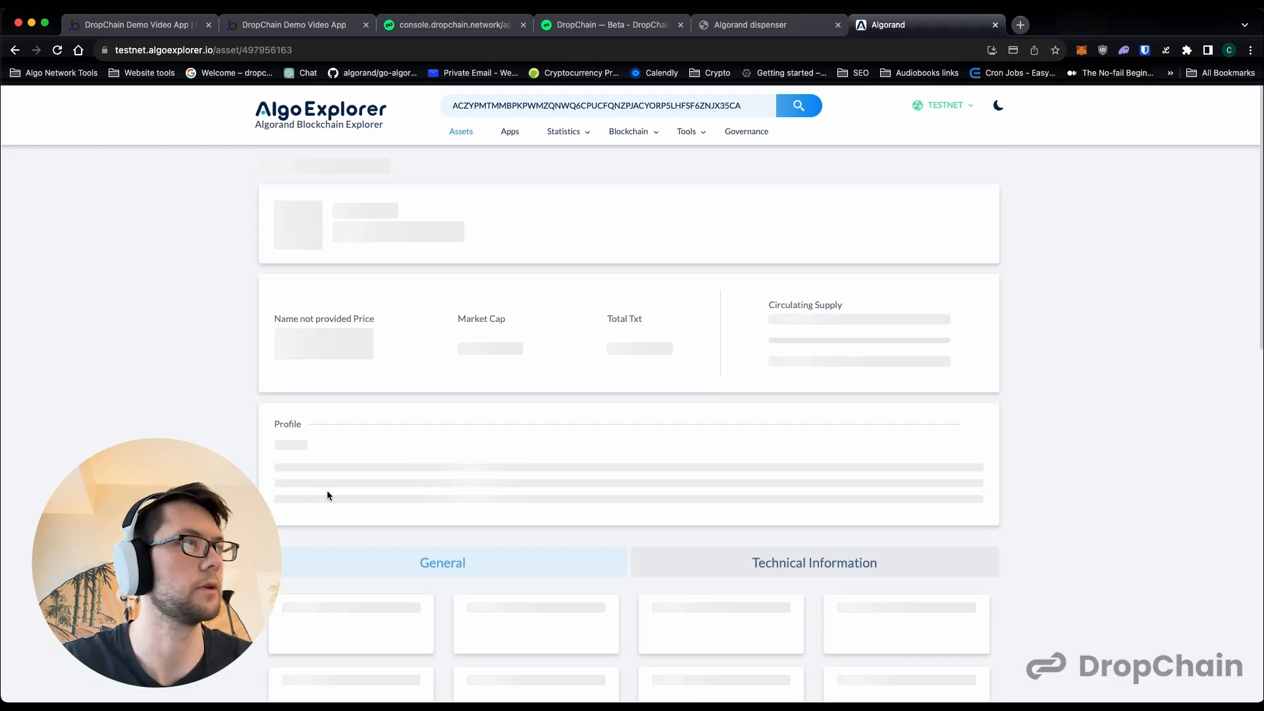
pyautogui.doubleClick(379, 234)
pyautogui.press('super+c')
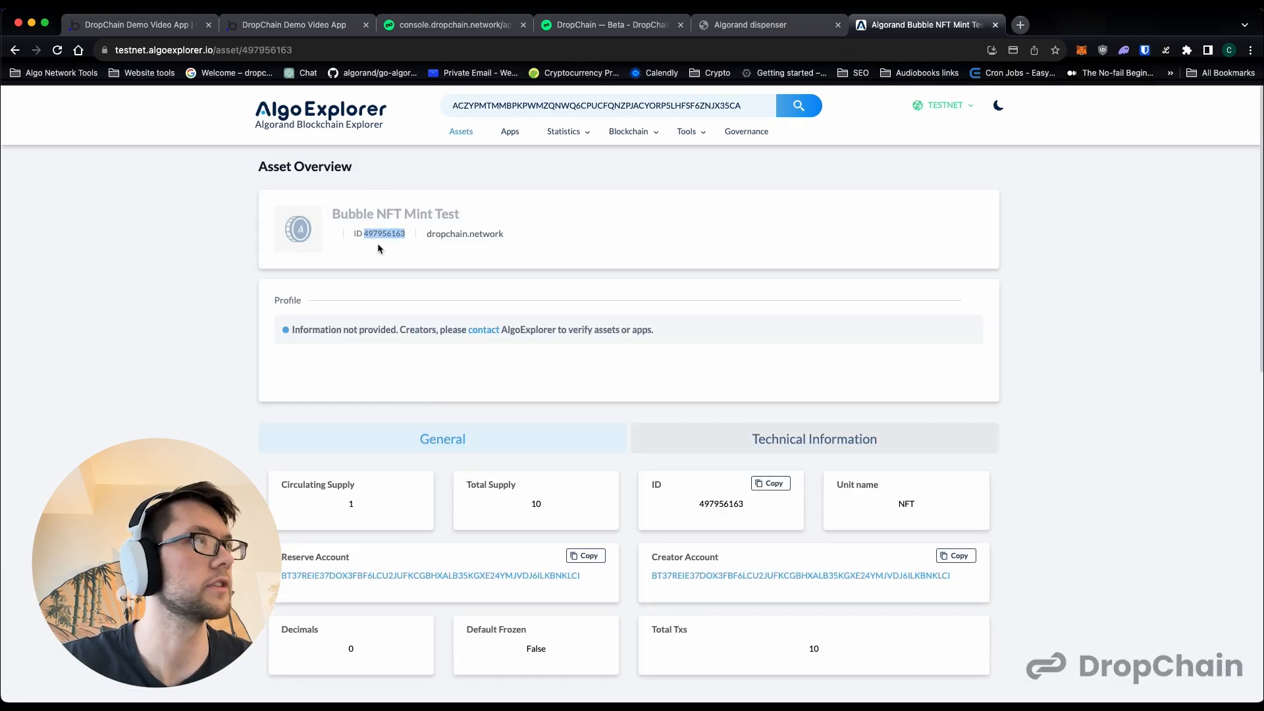
pyautogui.press('super+1')
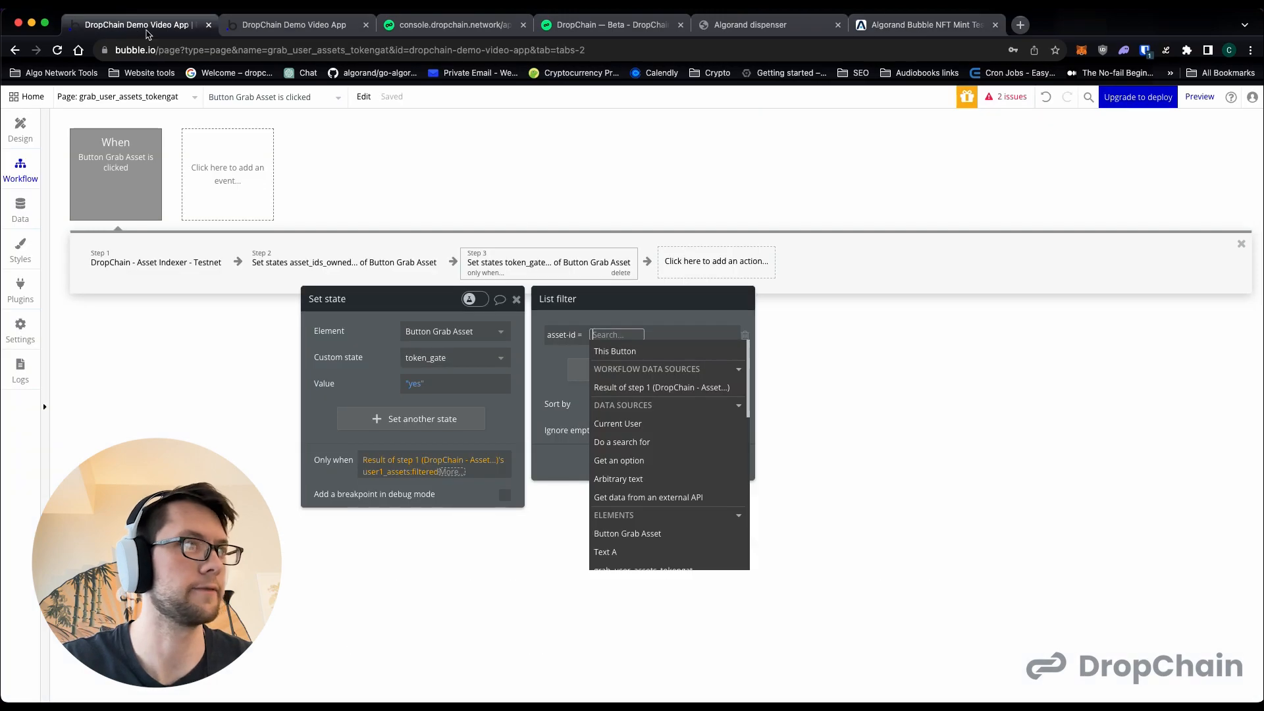
pyautogui.press('super+v')
pyautogui.press('Return')
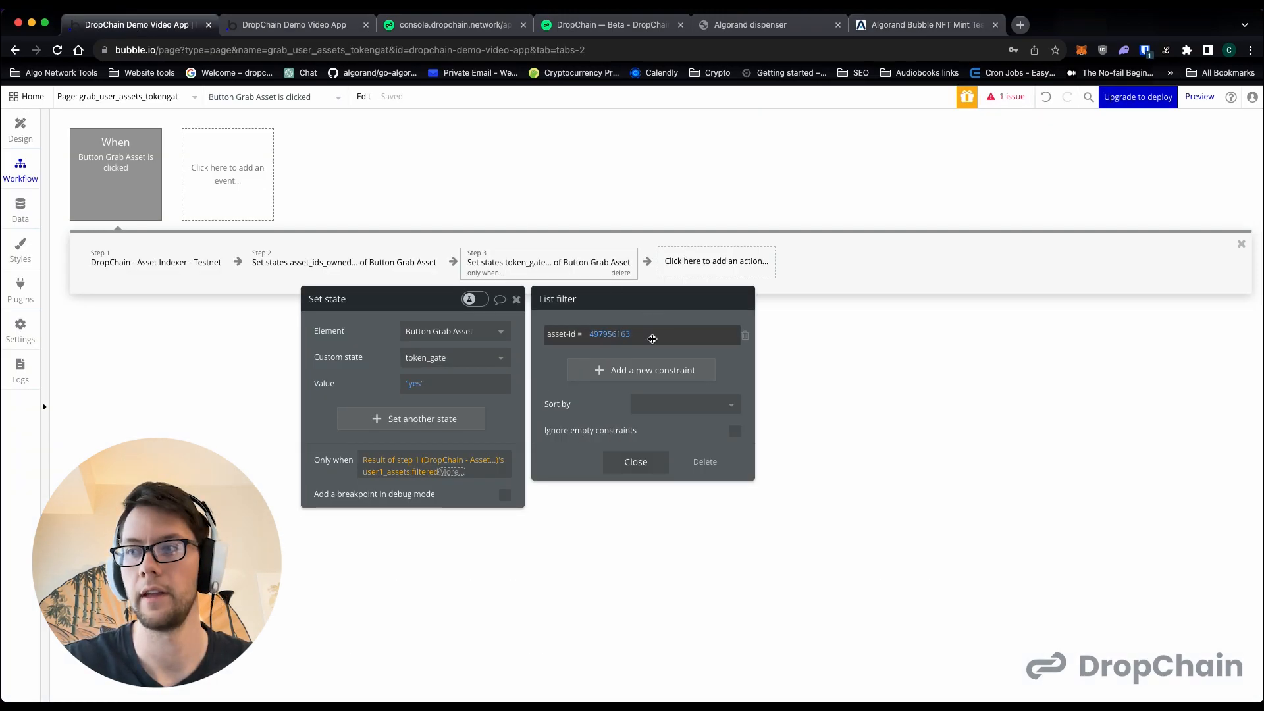
# - Sort the filtered user1_assets list by asset-id and review the list filter's settings
pyautogui.click(670, 404)
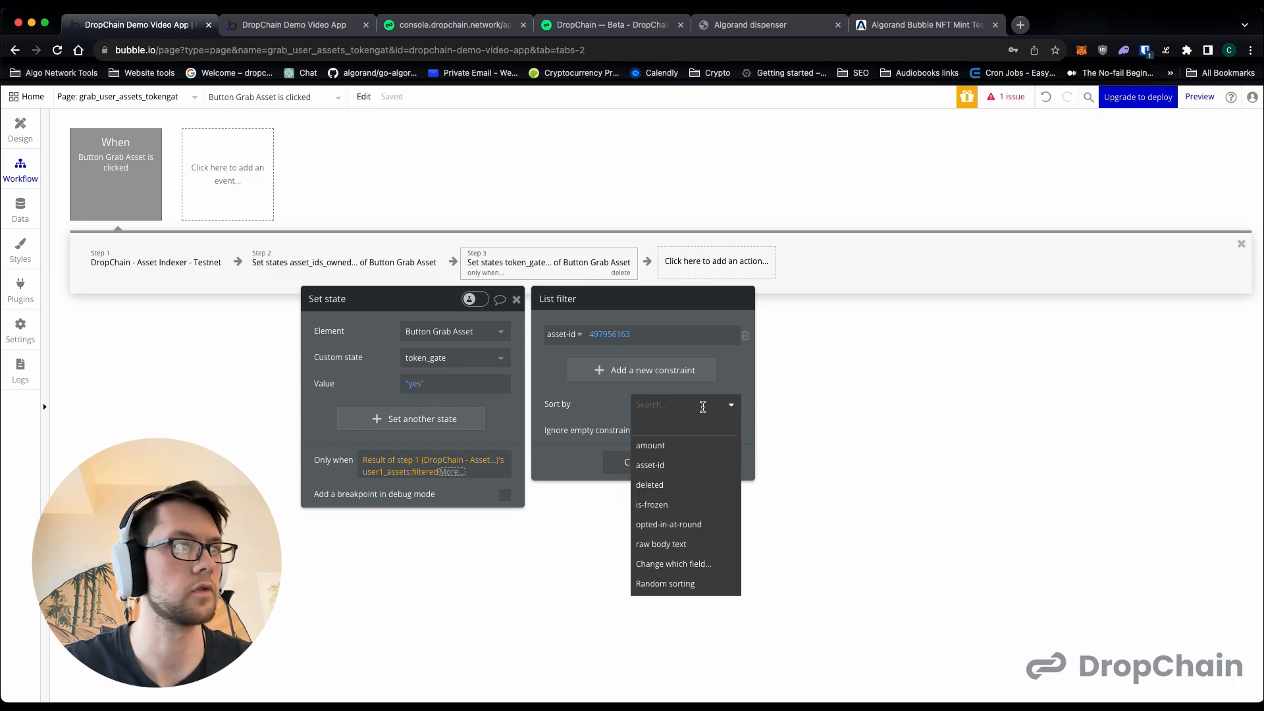
pyautogui.click(667, 470)
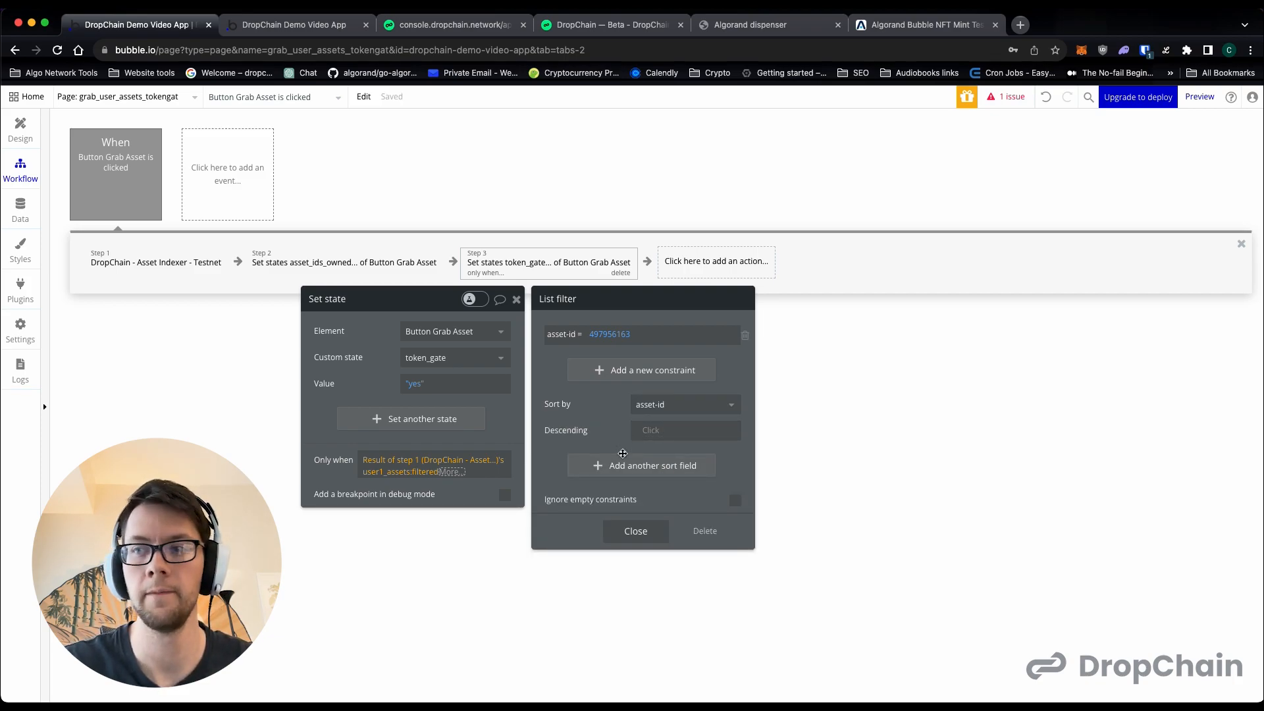
pyautogui.click(527, 458)
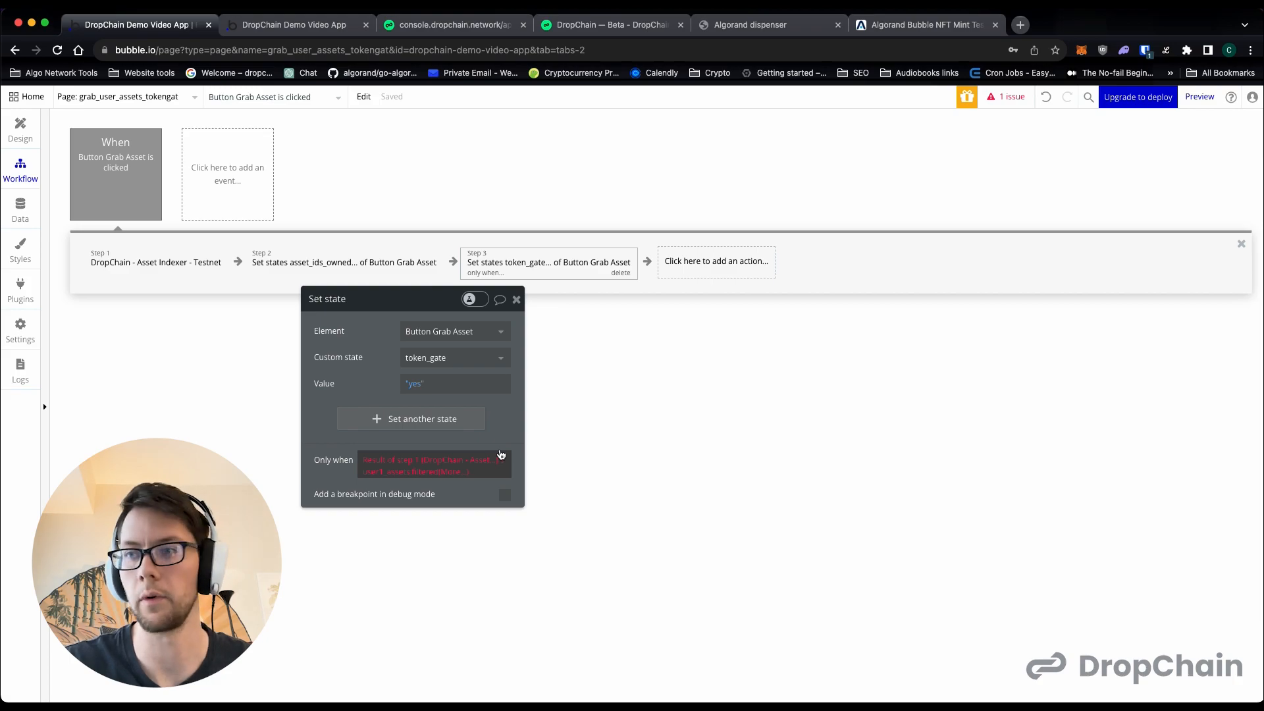
pyautogui.click(464, 471)
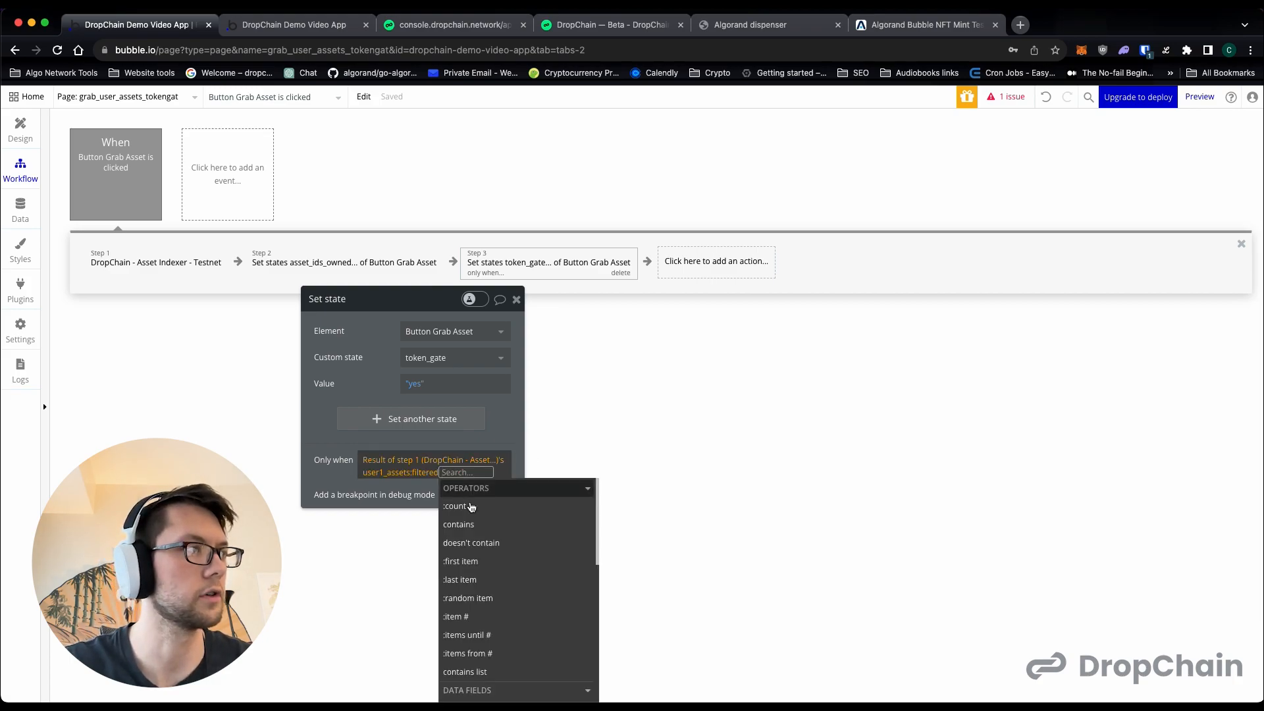
pyautogui.click(417, 473)
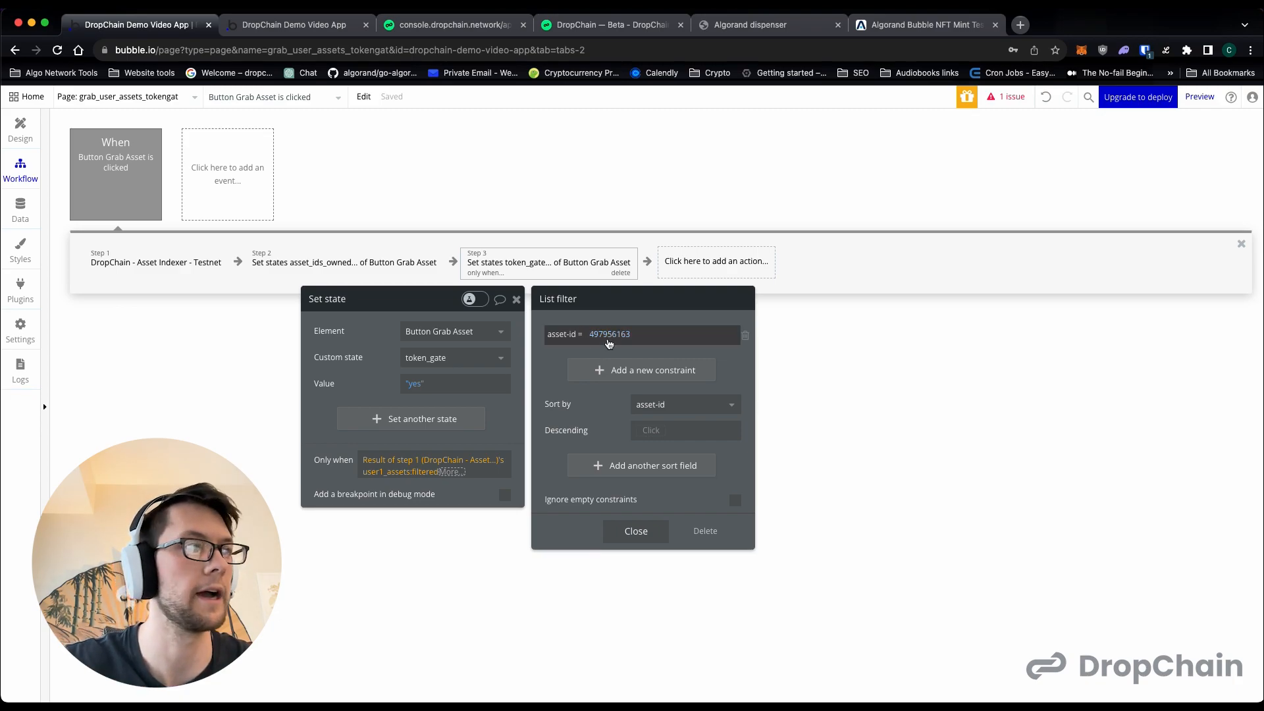
# - Extend step 3's Only when condition after user1_assets:filtered with :count and the > operator
pyautogui.click(456, 474)
pyautogui.click(507, 525)
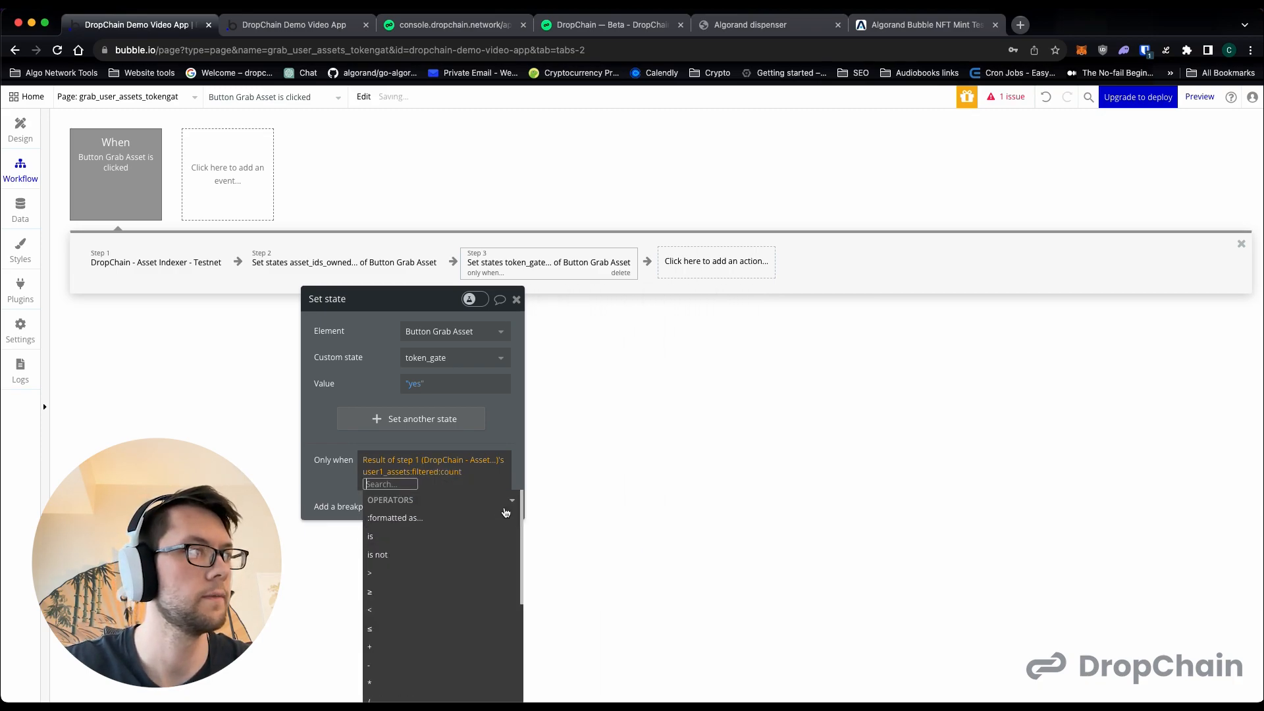
pyautogui.click(421, 573)
pyautogui.write('0')
pyautogui.press('Return')
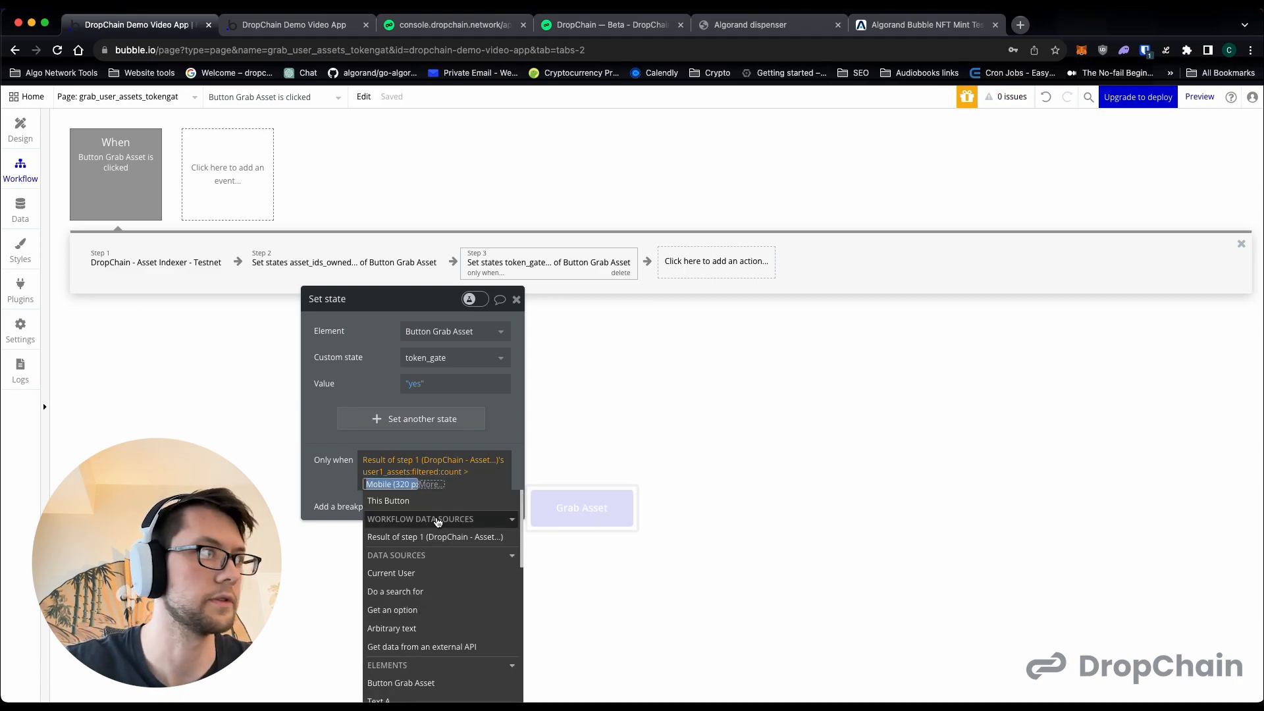
pyautogui.click(349, 482)
pyautogui.click(390, 485)
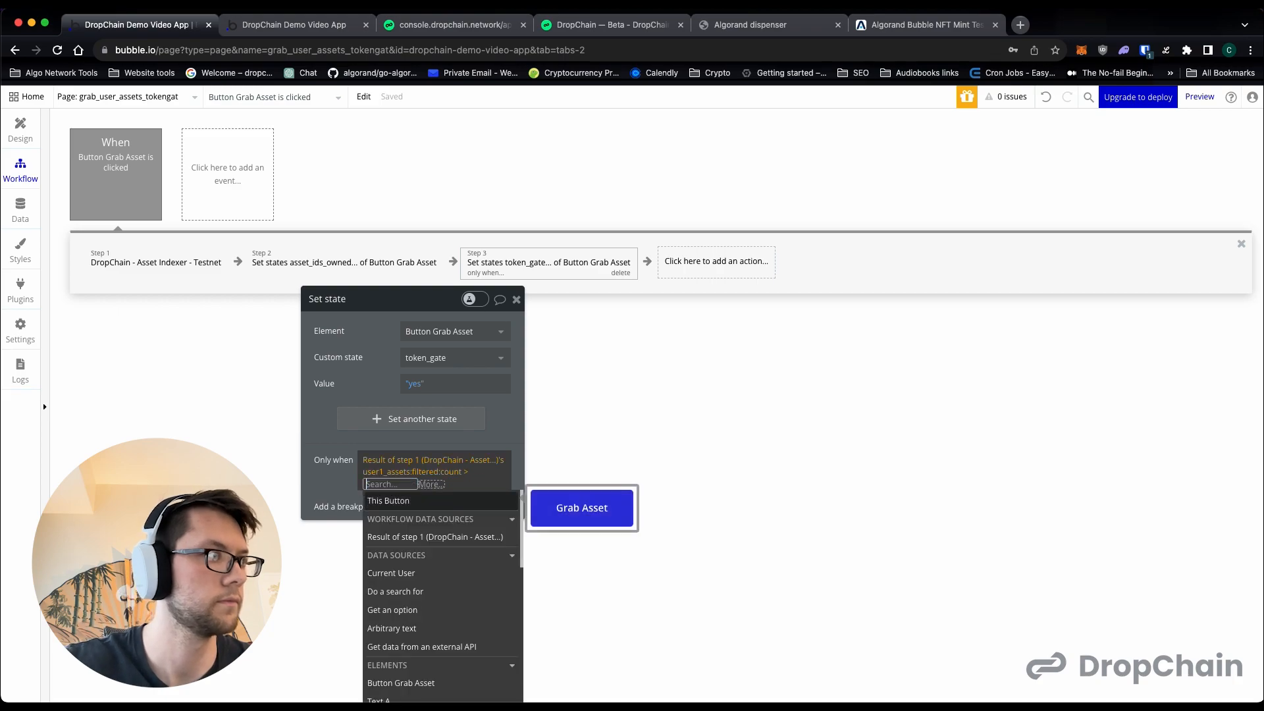
pyautogui.press('BackSpace')
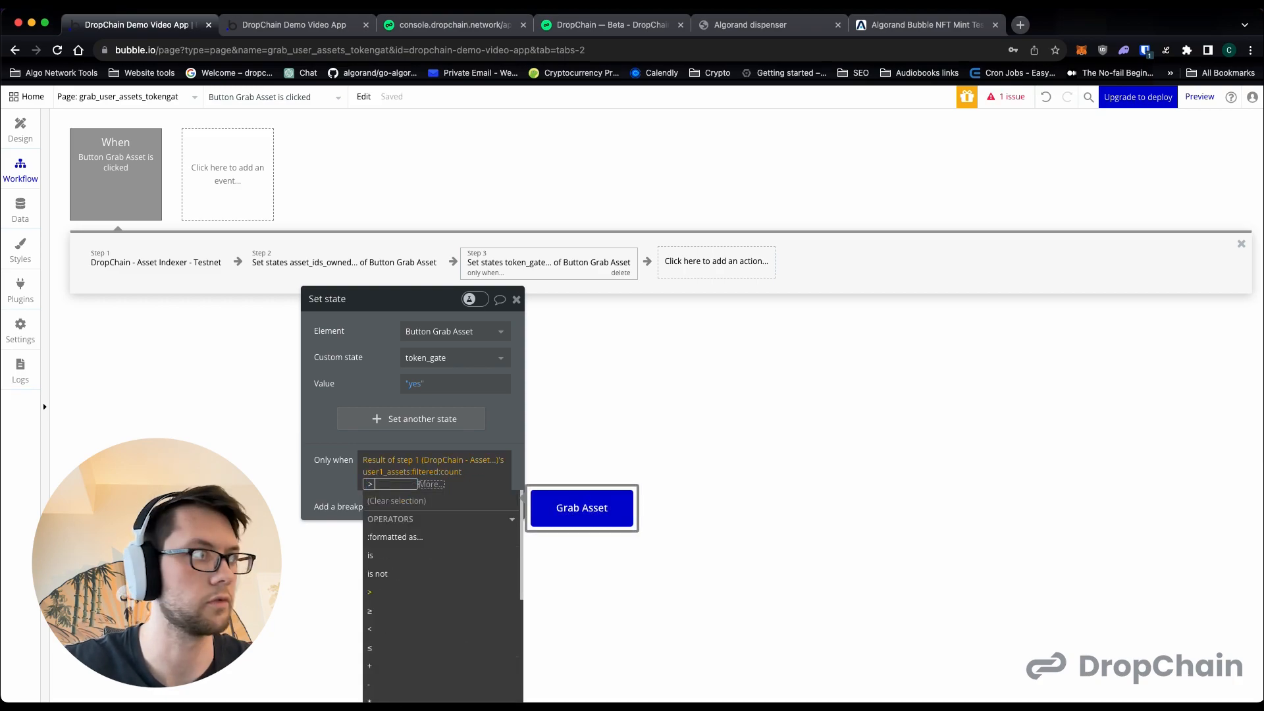
pyautogui.press('Escape')
pyautogui.click(340, 489)
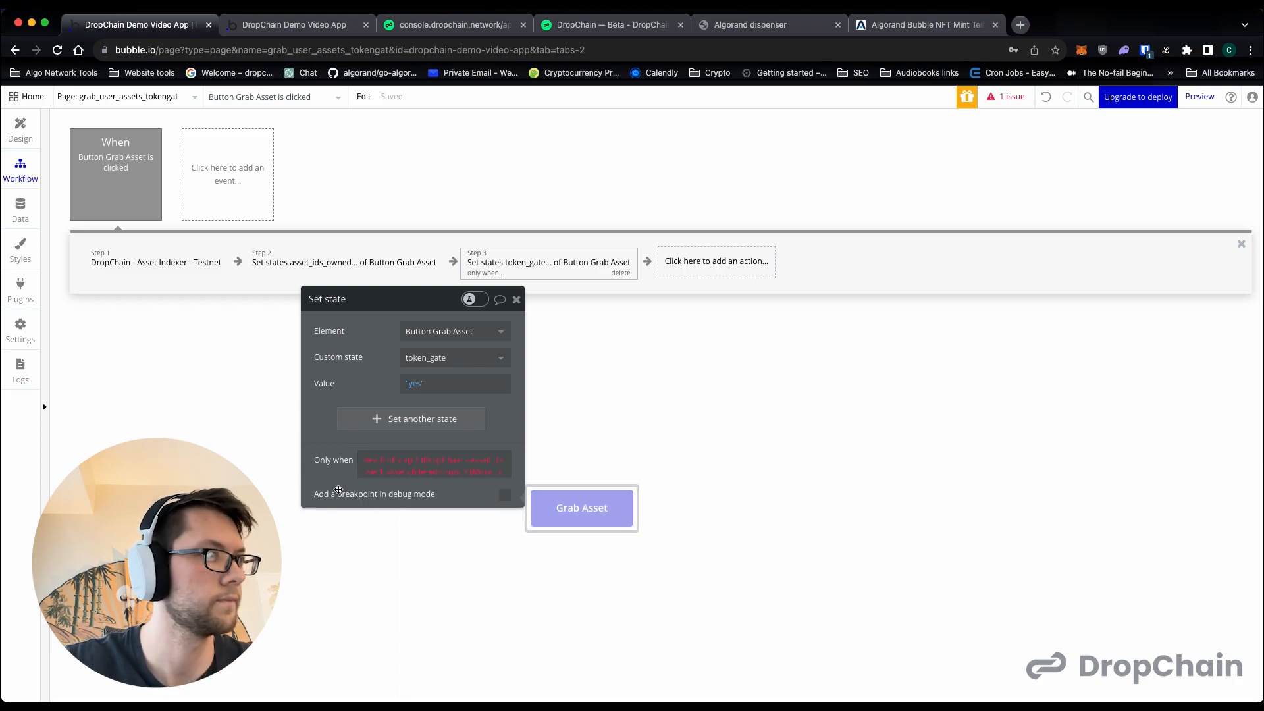
# - Complete step 3's Only when condition by comparing the filtered asset count with 0
pyautogui.click(484, 475)
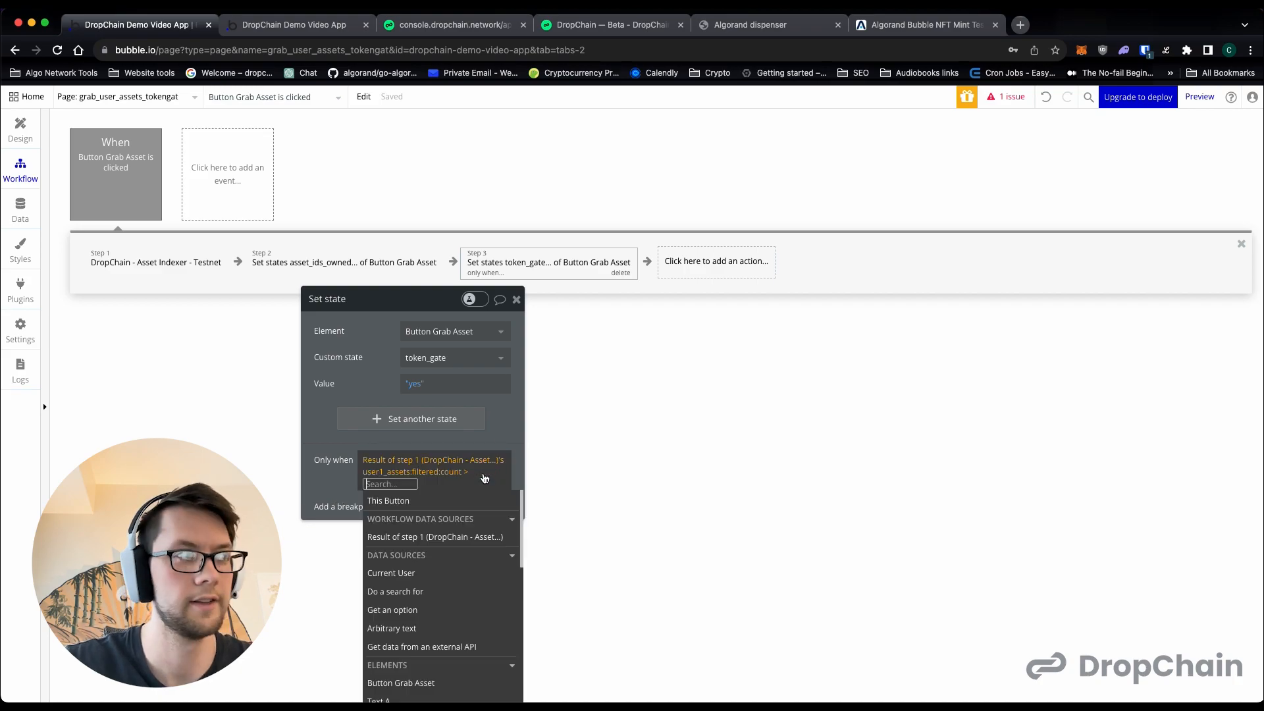
pyautogui.write('0')
pyautogui.press('Return')
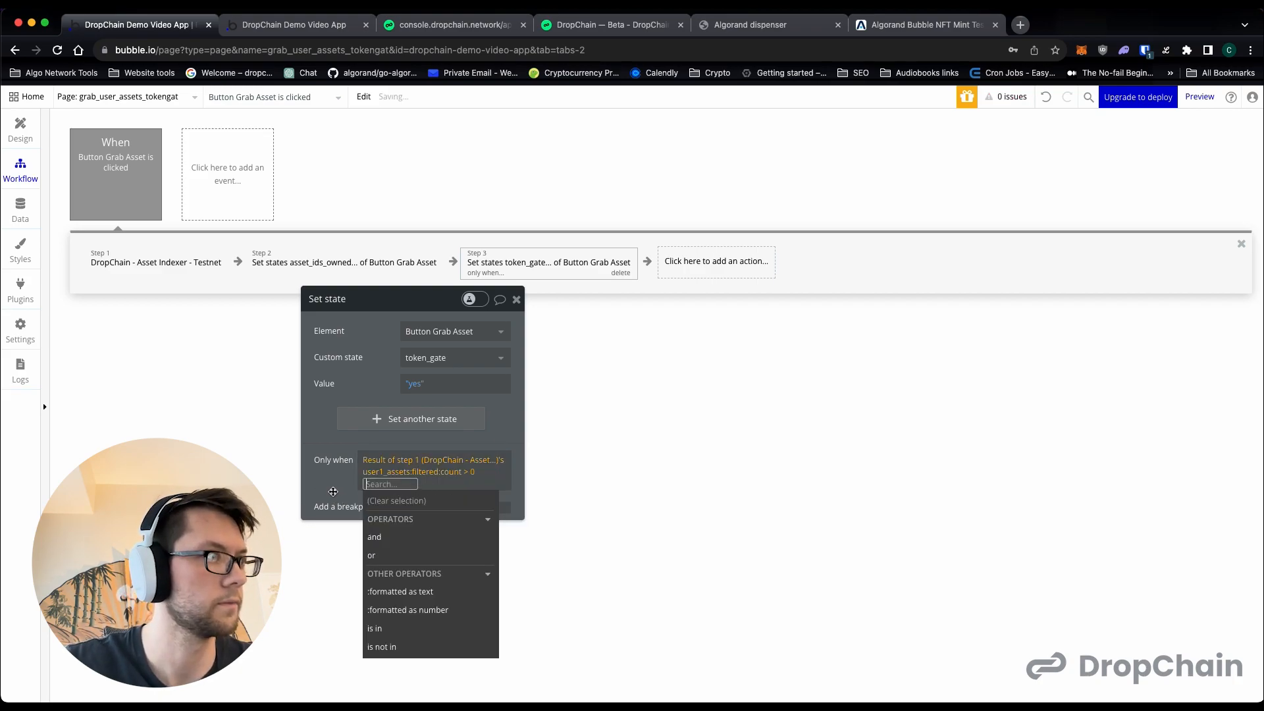
pyautogui.click(337, 491)
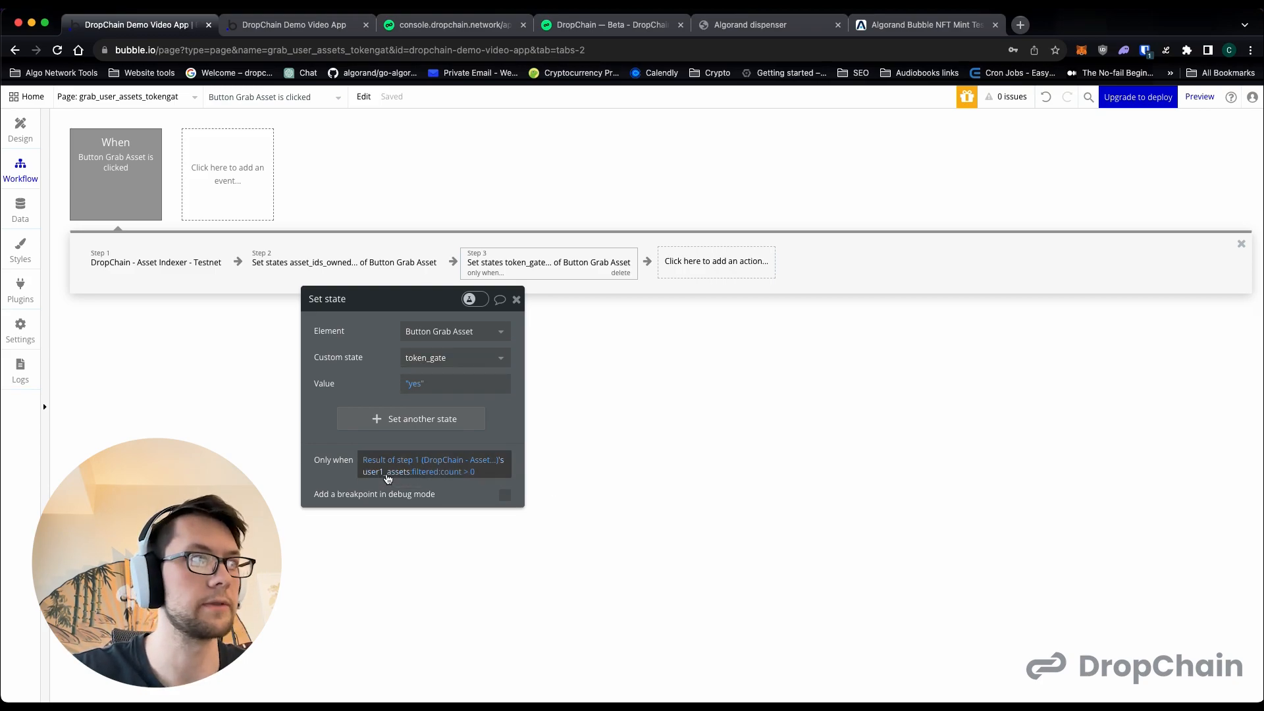
# - Add a second constraint, amount > 0, to the list filter in step 3's Only when condition
pyautogui.click(425, 472)
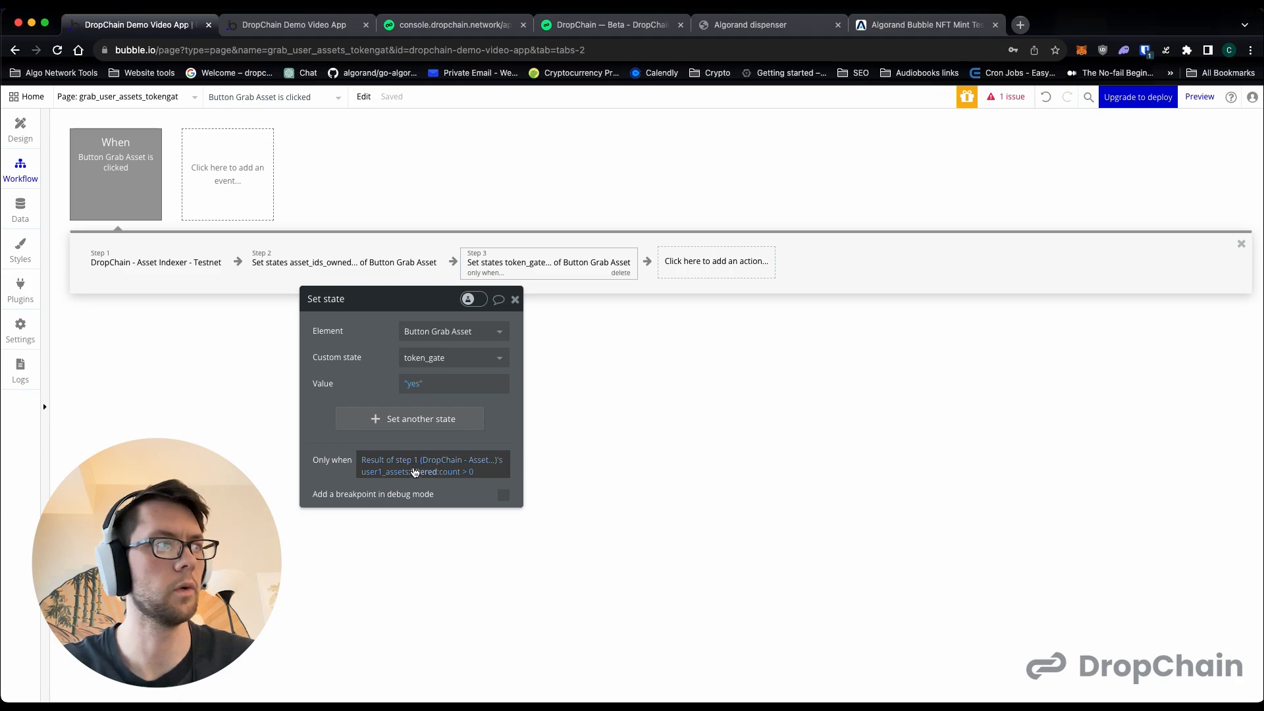
pyautogui.click(429, 473)
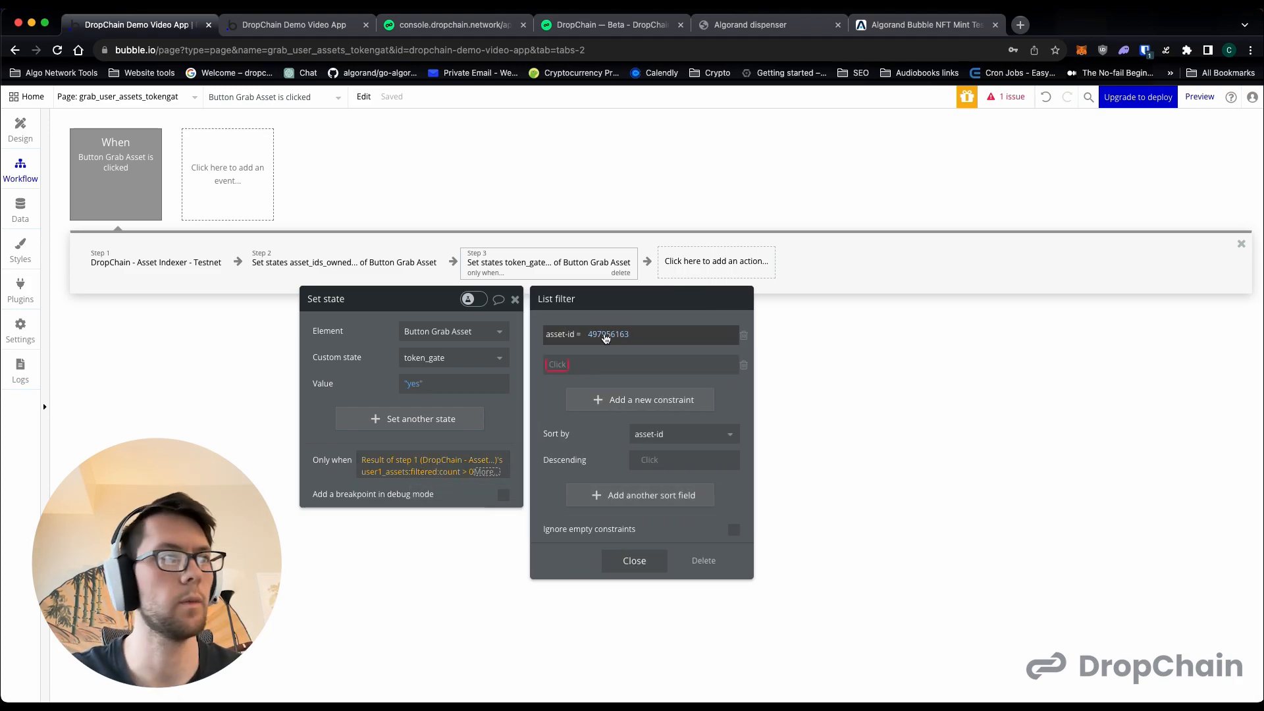
pyautogui.click(559, 366)
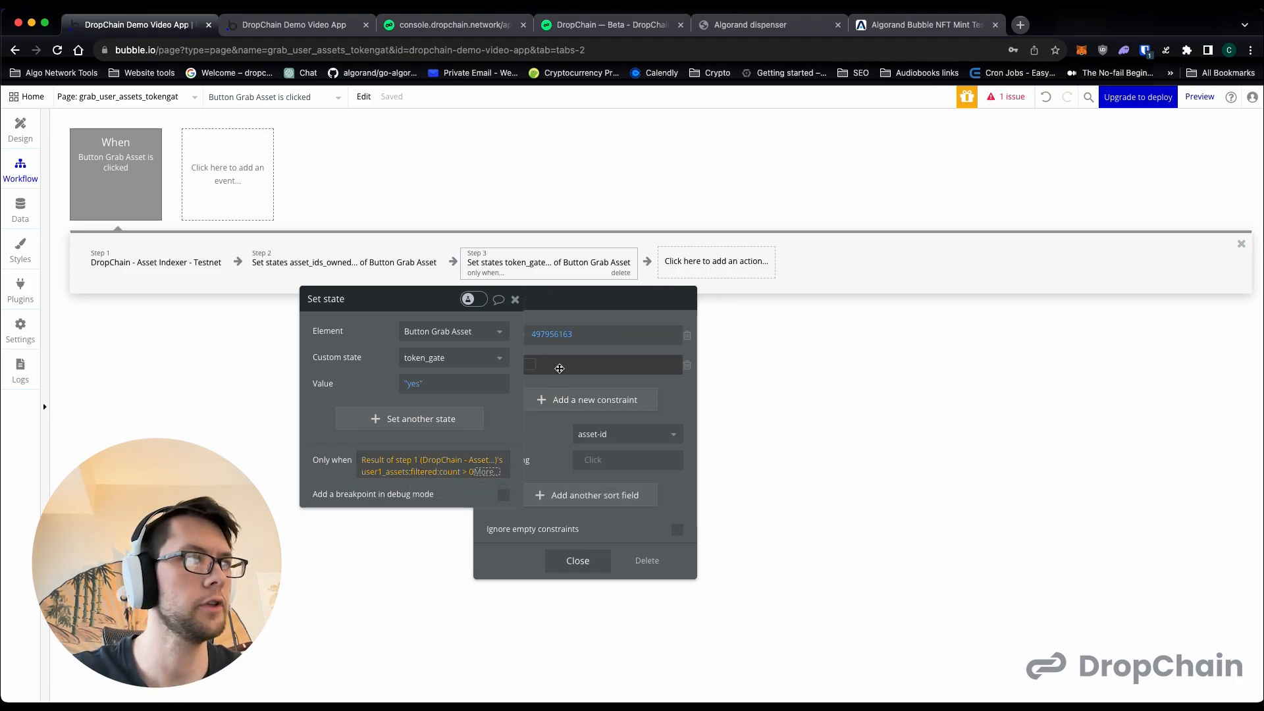
pyautogui.click(412, 470)
pyautogui.click(559, 366)
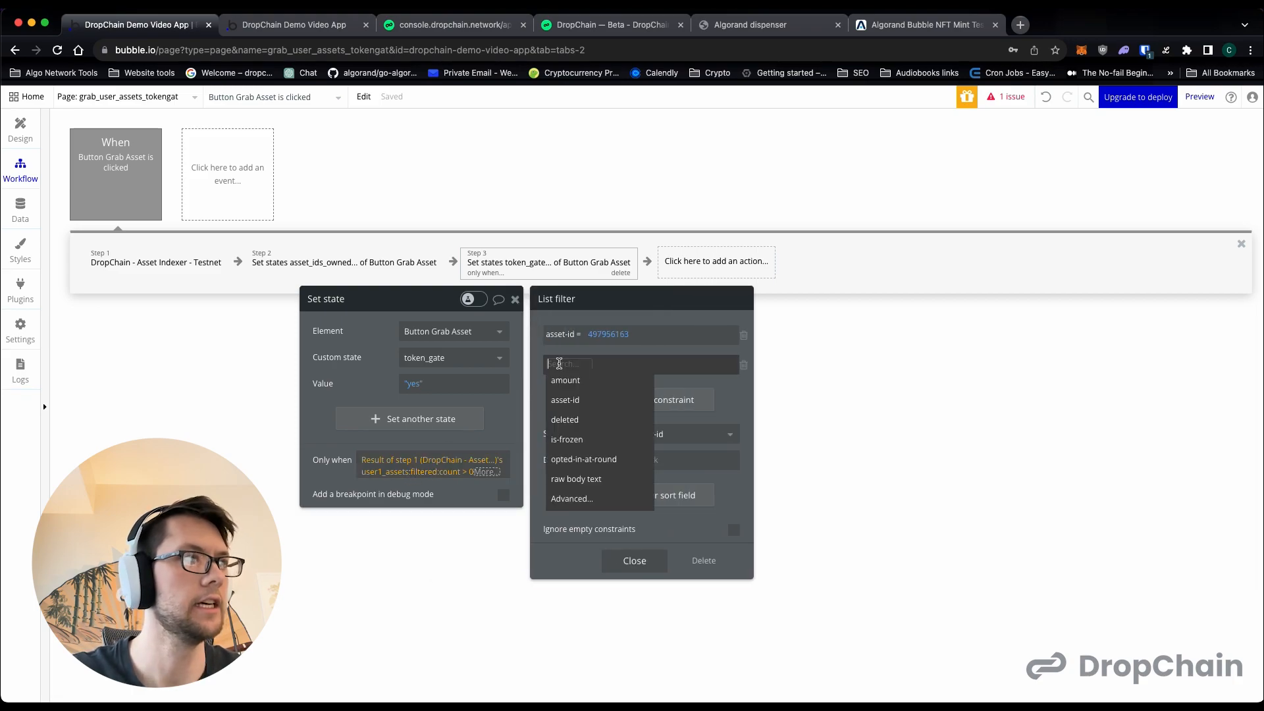
pyautogui.click(582, 388)
pyautogui.click(589, 360)
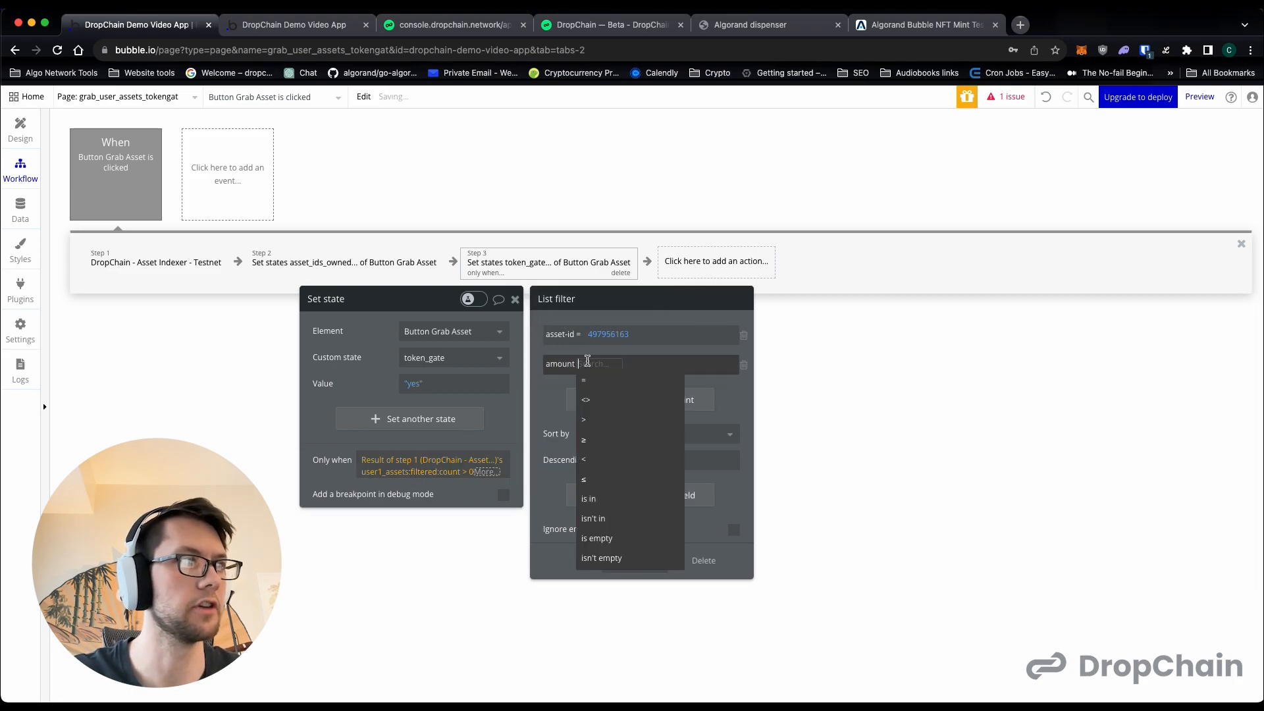
pyautogui.click(599, 419)
pyautogui.write('0')
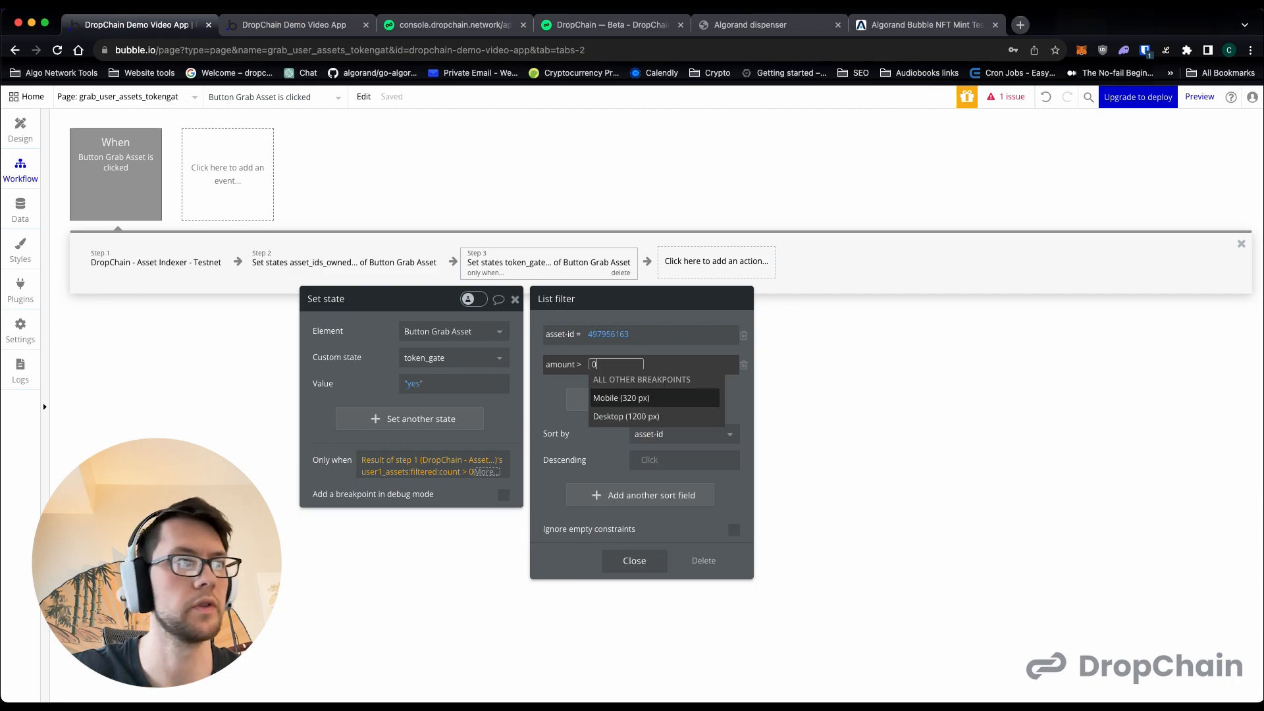
pyautogui.click(551, 381)
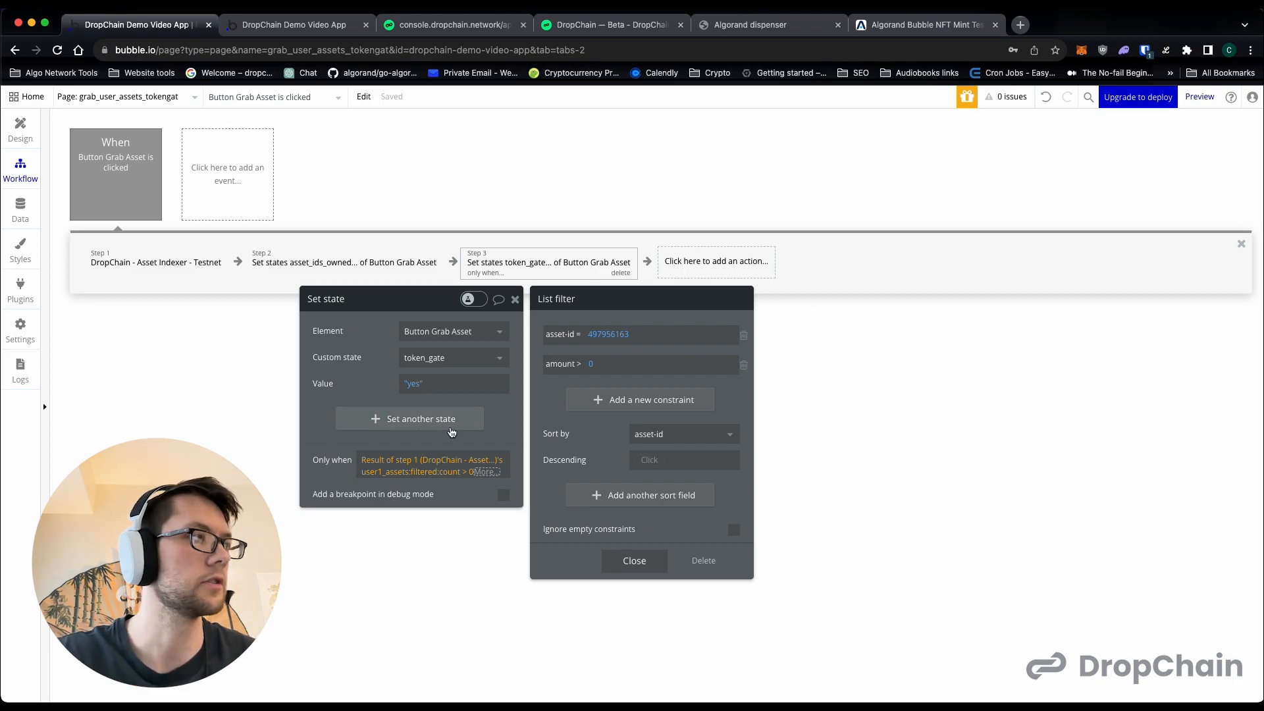
pyautogui.click(510, 426)
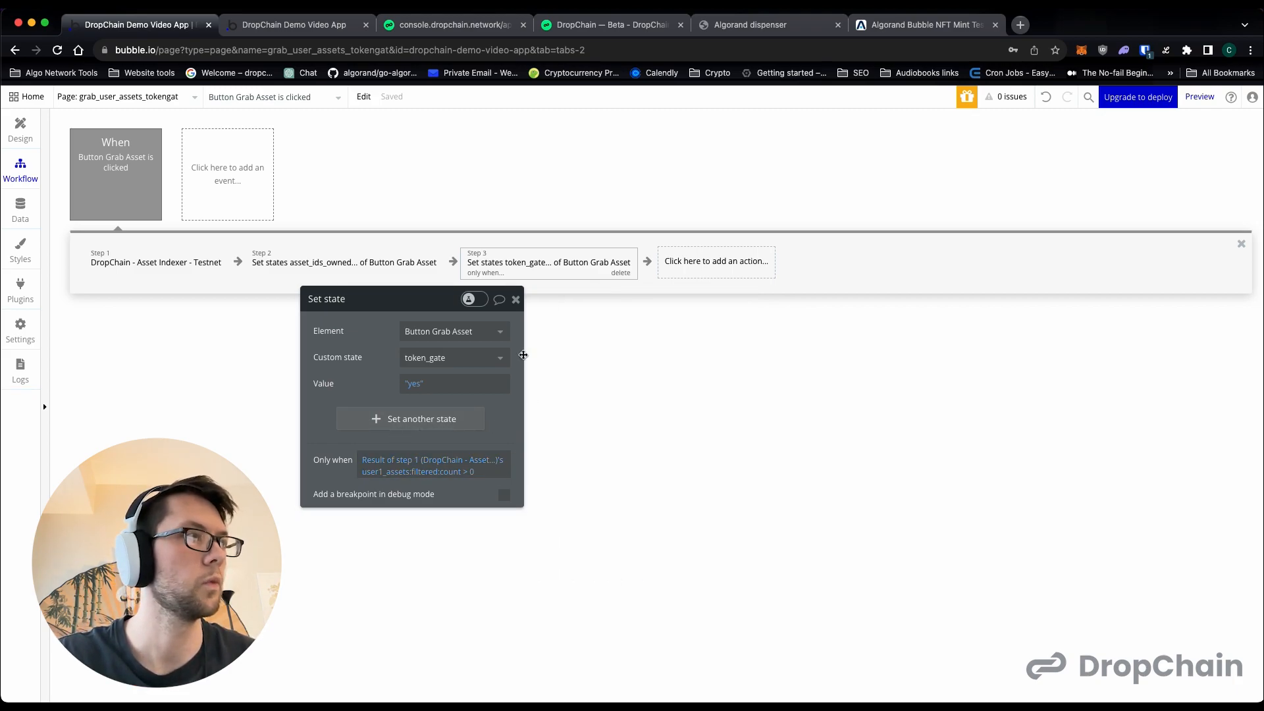
# - Copy the step 3 Set state action and paste it as the workflow's fourth step
pyautogui.rightClick(569, 225)
pyautogui.press('Escape')
pyautogui.rightClick(527, 254)
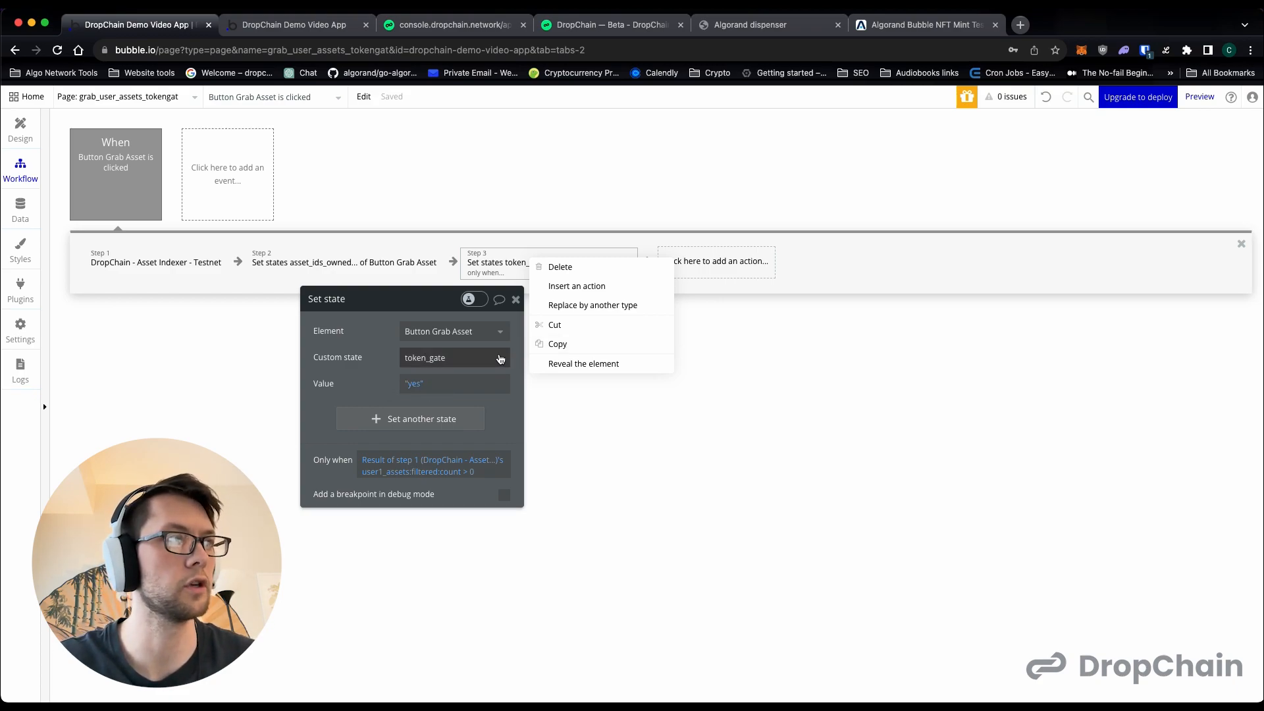
pyautogui.click(565, 345)
pyautogui.rightClick(680, 279)
pyautogui.click(707, 291)
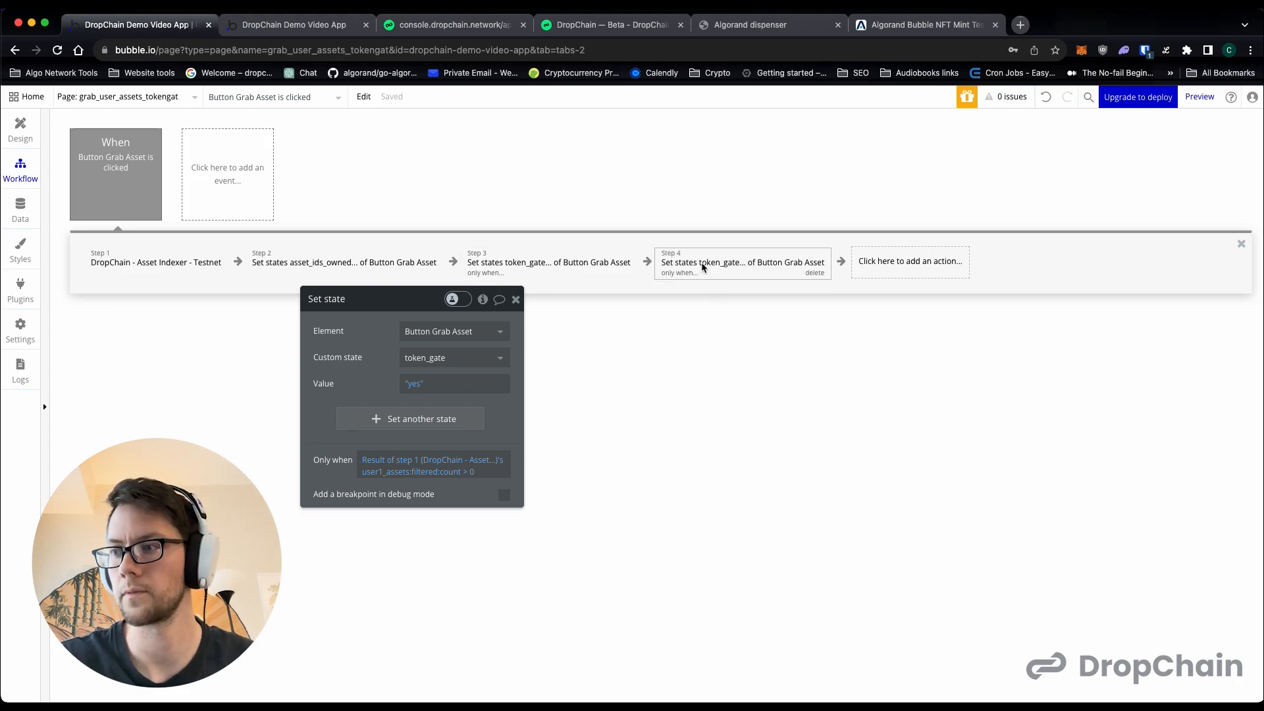
# - Set the token_gate value in the fourth step to "no"
pyautogui.click(421, 383)
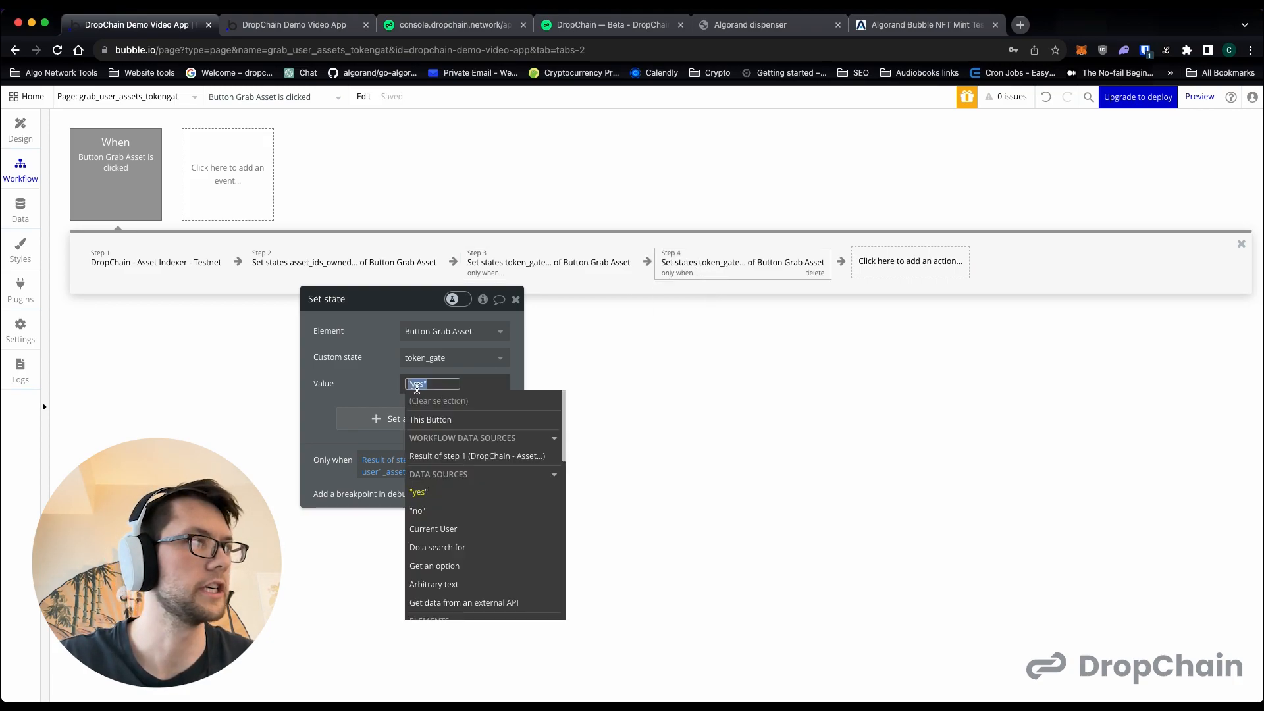
pyautogui.click(419, 510)
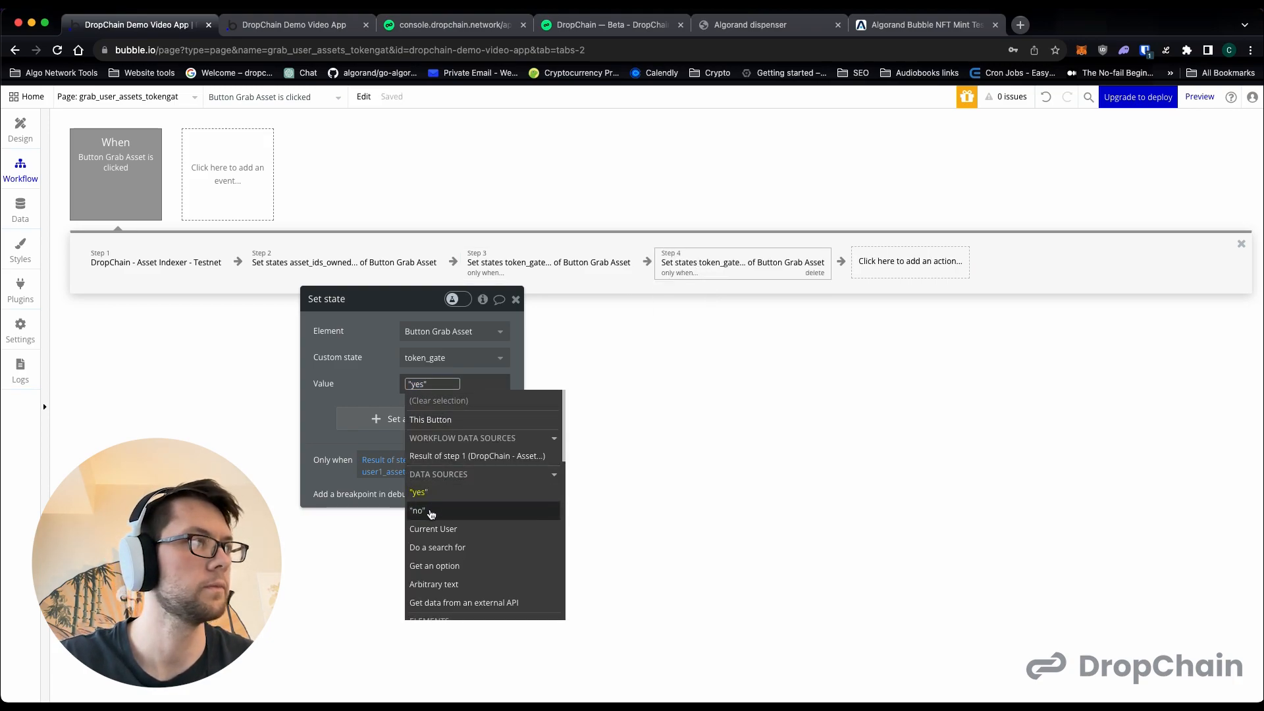
pyautogui.click(335, 442)
# - Change the comparison operator in step 4's Only when condition to ≤, so it reads filtered:count ≤ 0
pyautogui.click(454, 473)
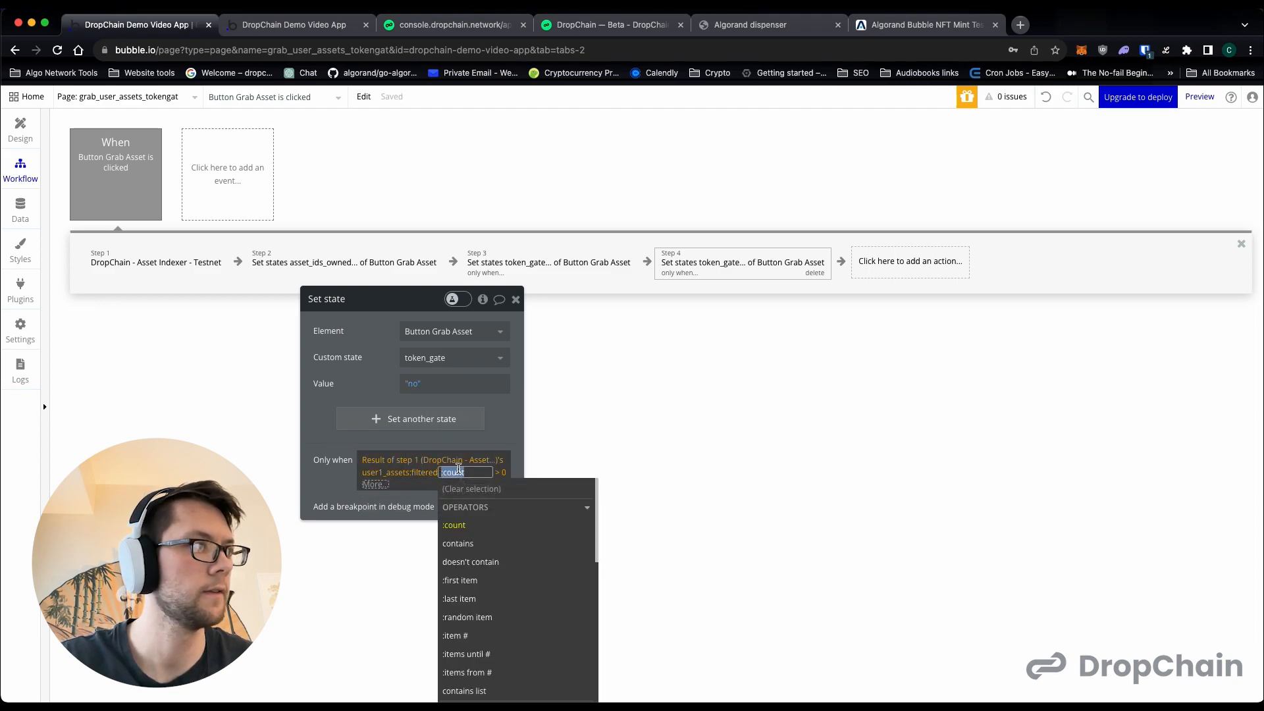
pyautogui.click(497, 473)
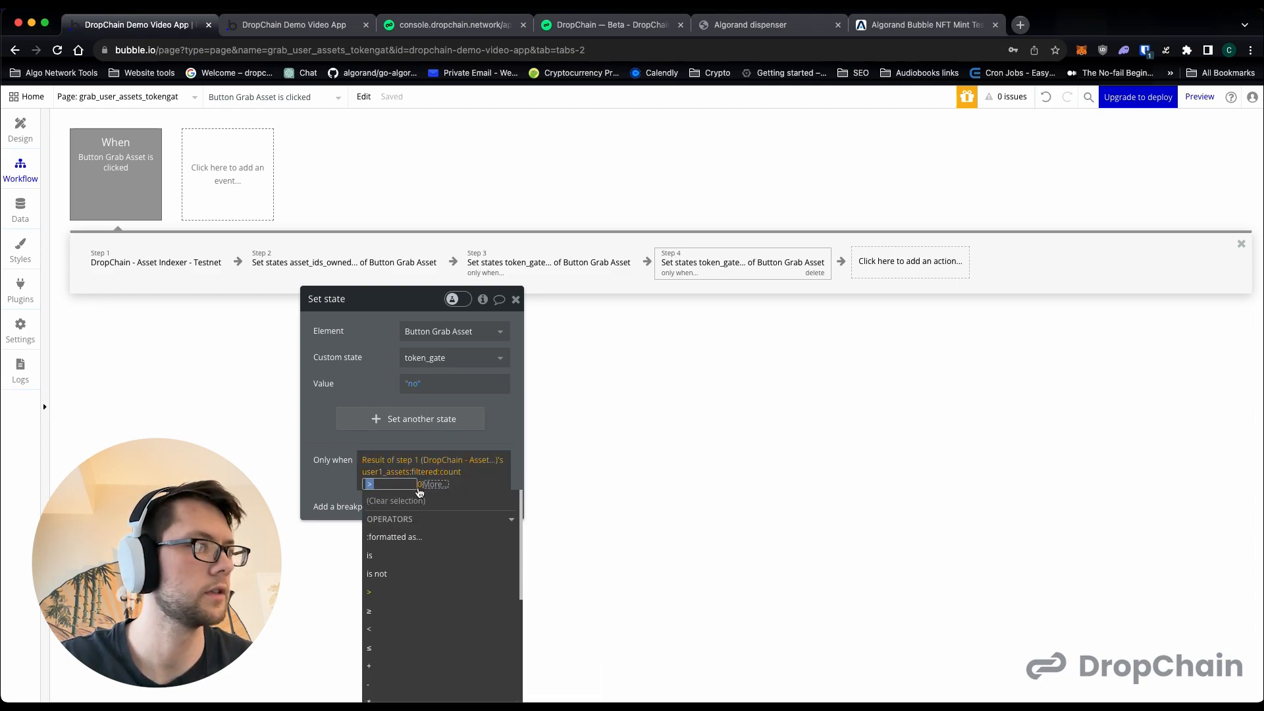
pyautogui.scroll(-1, 408, 564)
pyautogui.click(394, 614)
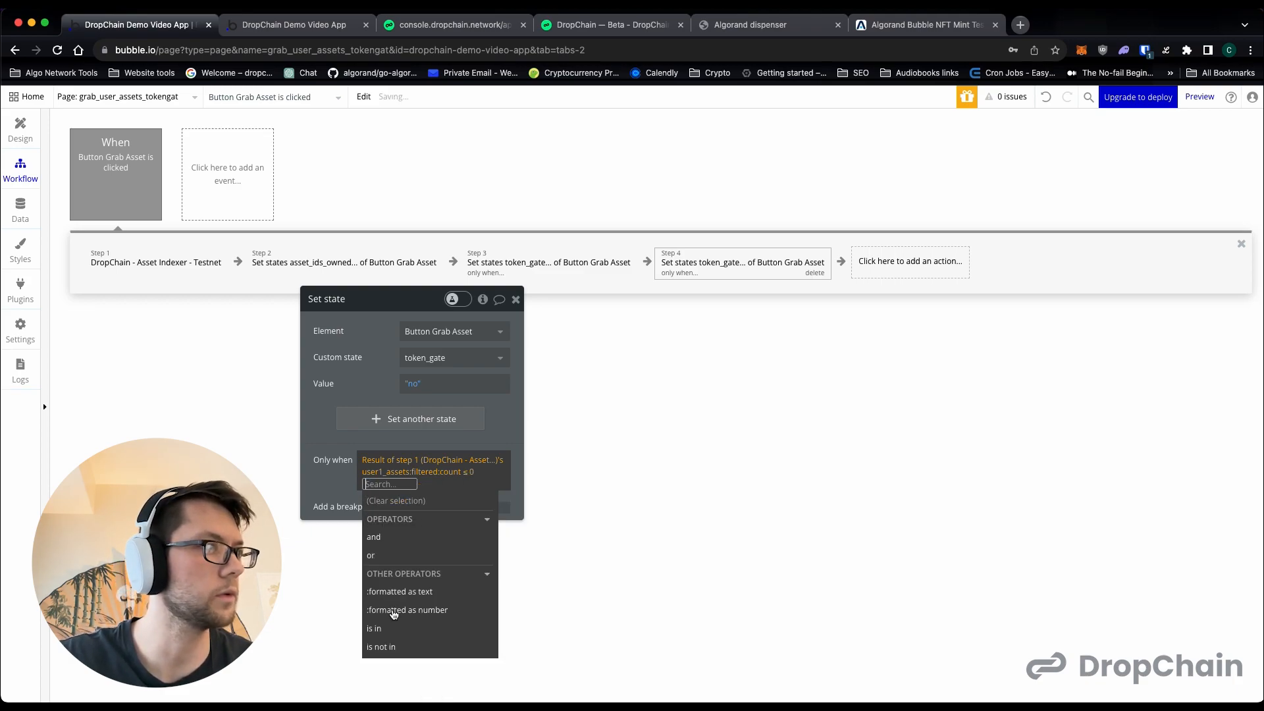
# - Review step 4's Only when condition, checking its comparison operator and the list filter's asset-id and amount constraints
pyautogui.click(333, 503)
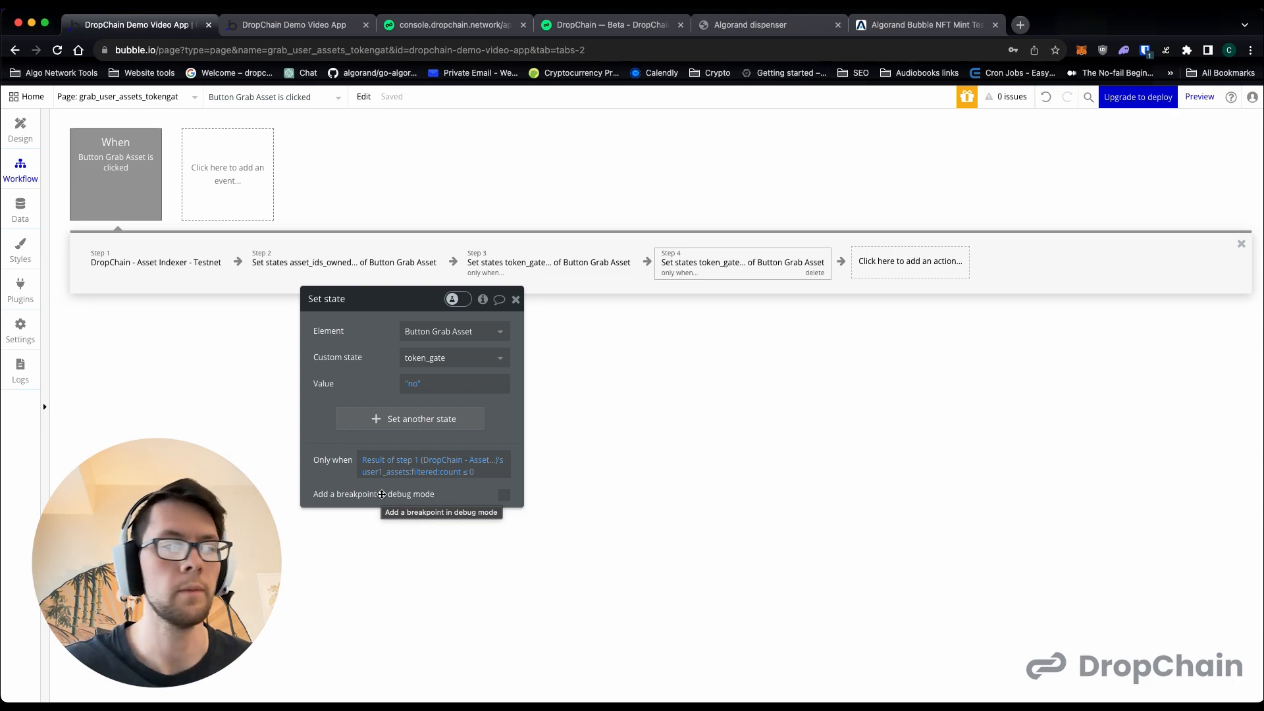
pyautogui.click(465, 471)
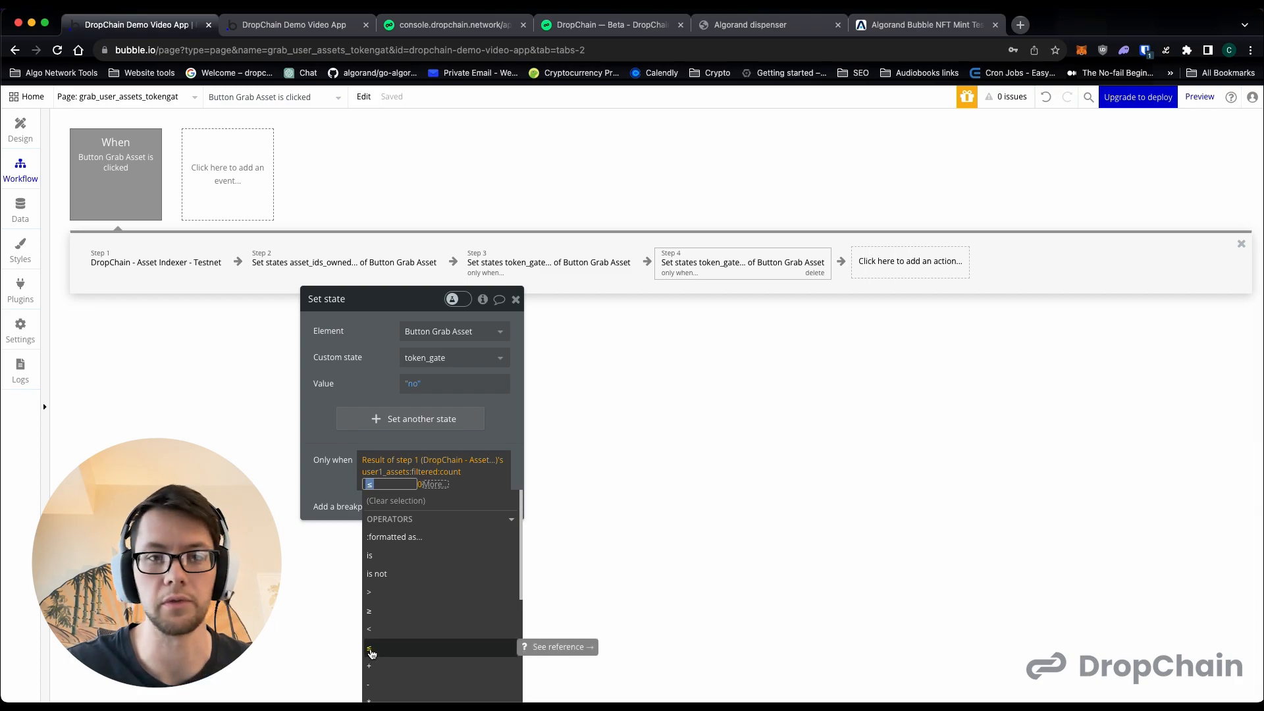
pyautogui.click(326, 486)
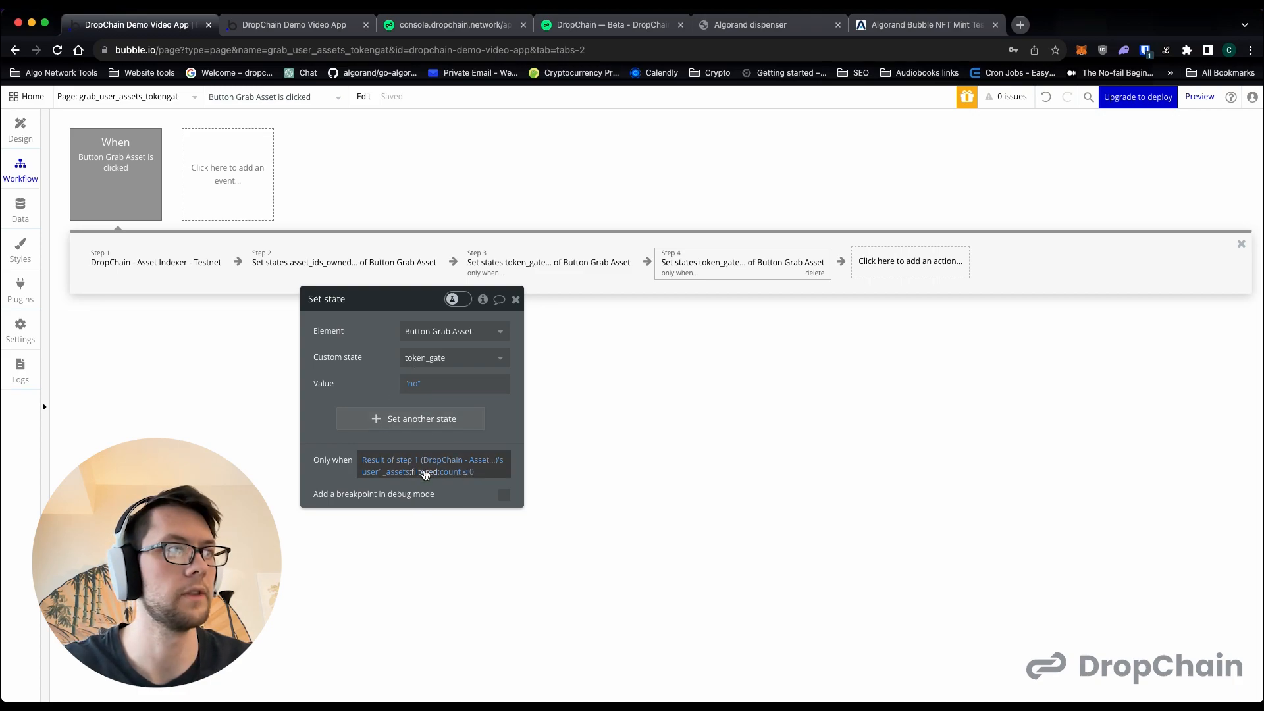
pyautogui.click(425, 473)
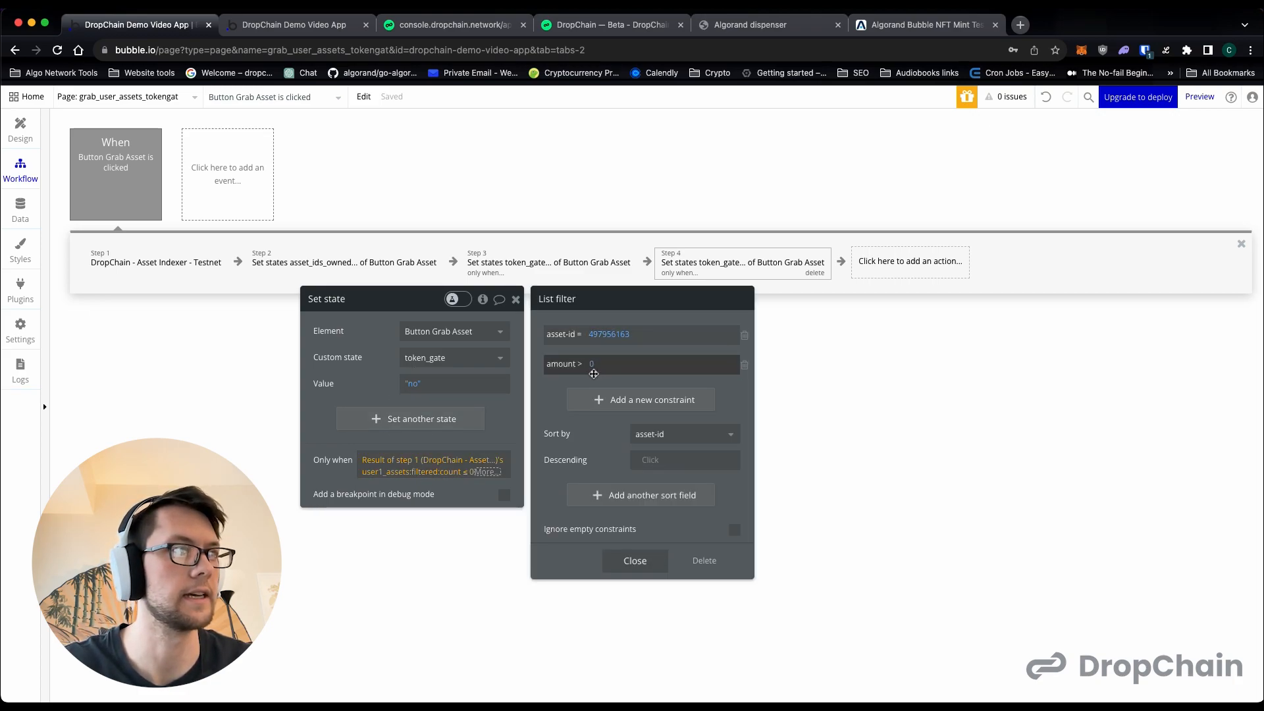
pyautogui.click(628, 563)
pyautogui.click(283, 442)
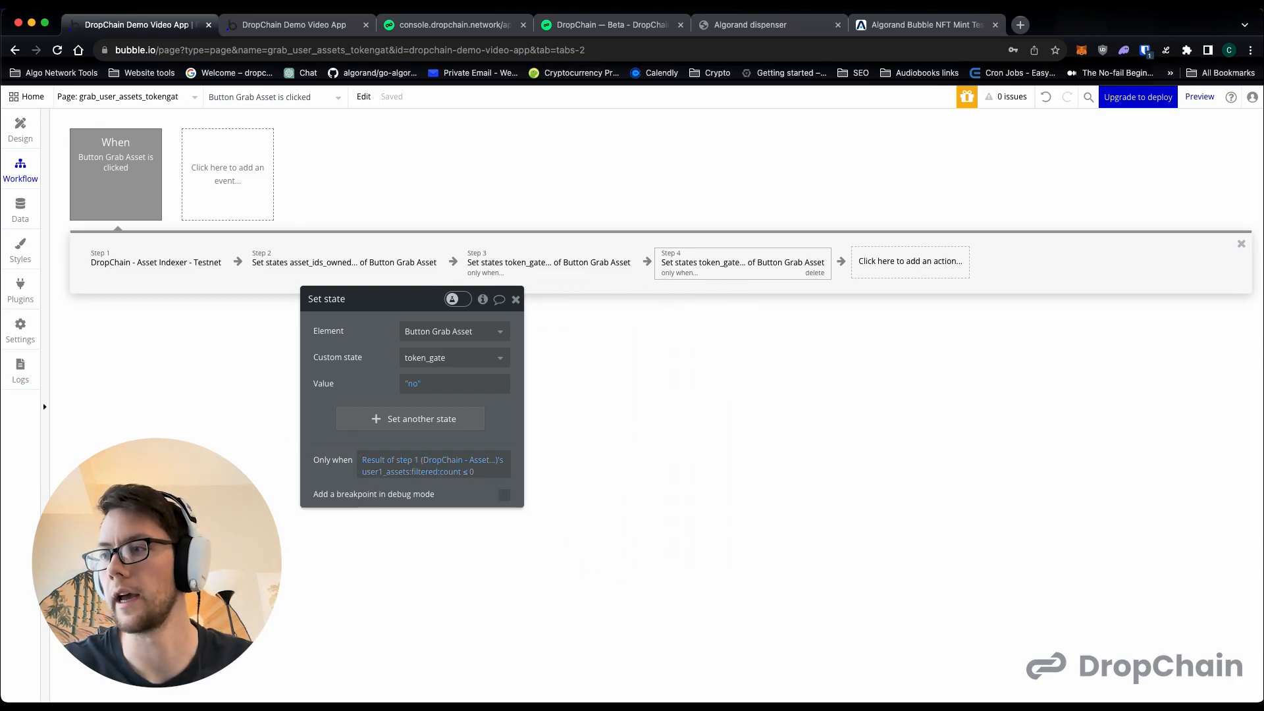
# - Return to the page design, reload the app preview in its browser tab and run Grab Asset to test the token gate
pyautogui.click(21, 130)
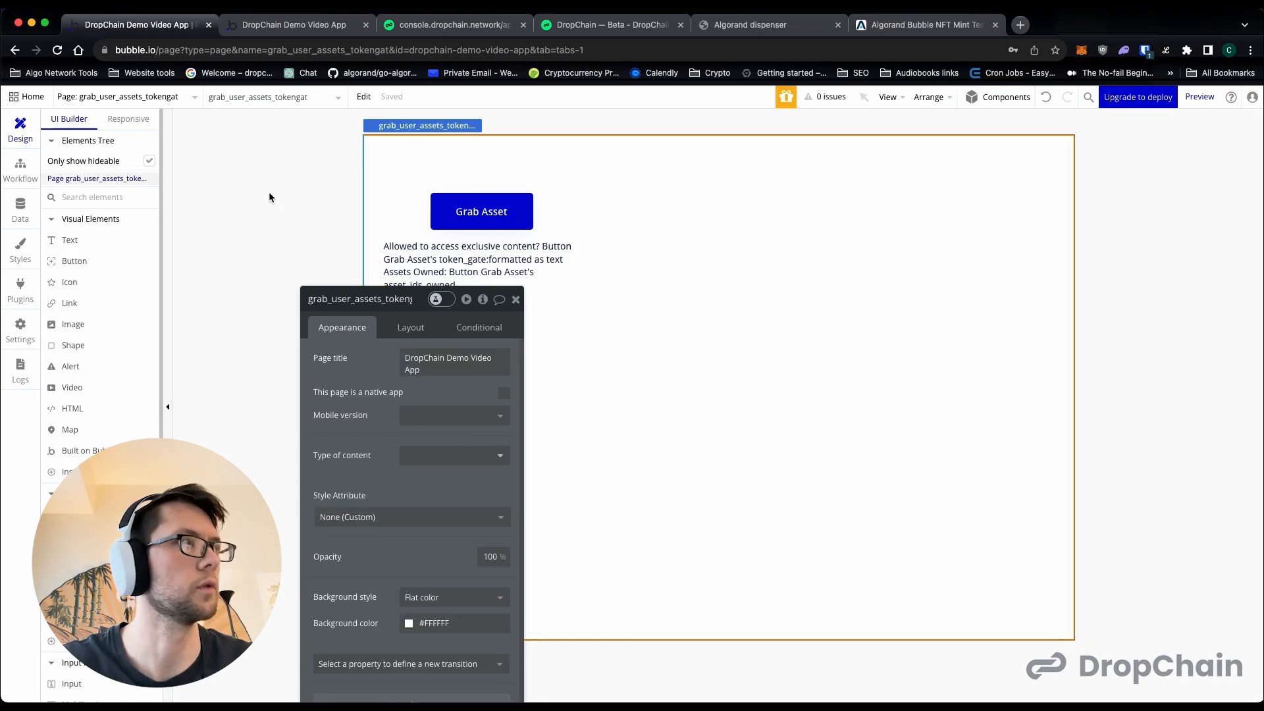
pyautogui.click(309, 26)
pyautogui.click(58, 50)
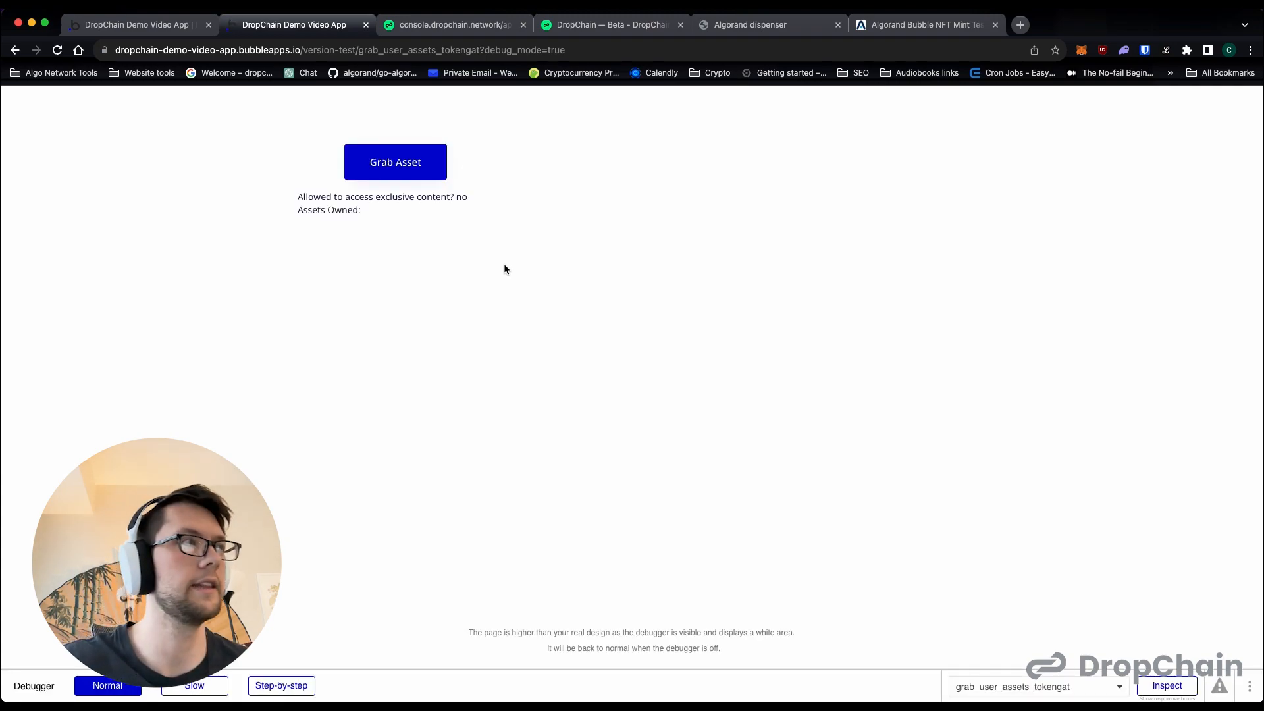
pyautogui.moveTo(456, 199); pyautogui.dragTo(432, 185)
pyautogui.click(432, 185)
pyautogui.click(416, 174)
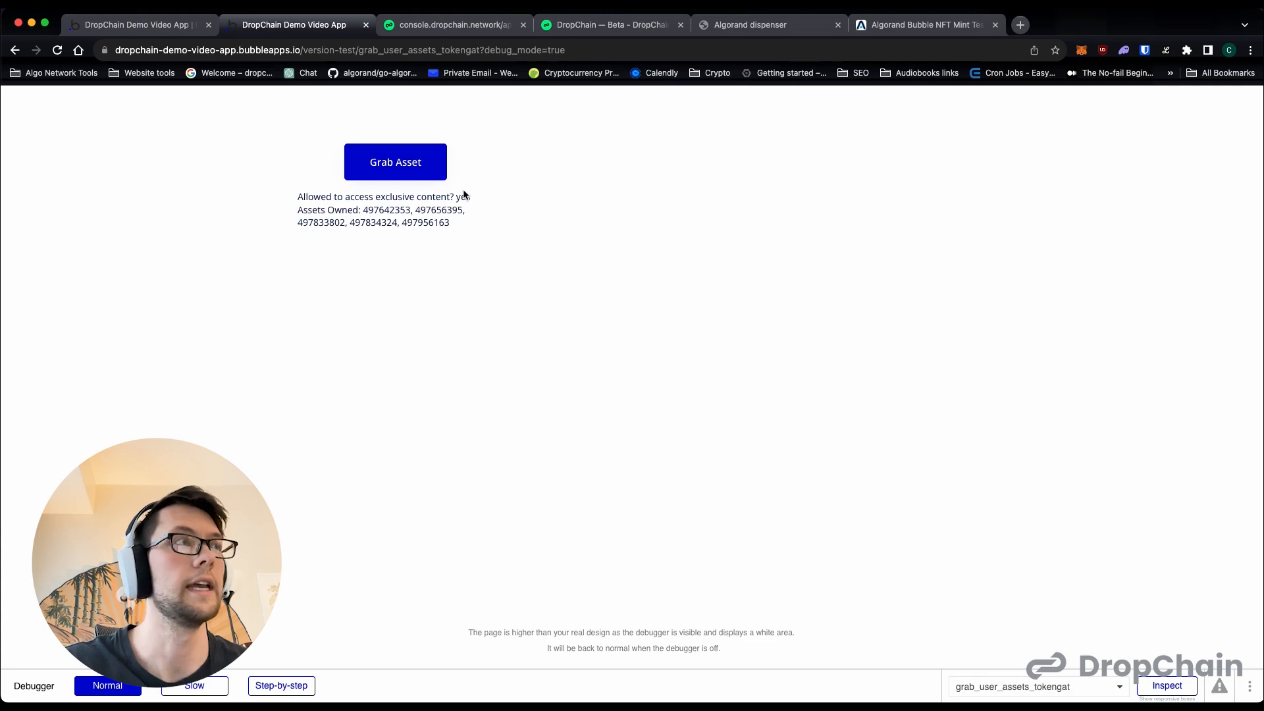
# - Highlight the answer to "Allowed to access exclusive content?" on the preview page to check the token gate result
pyautogui.doubleClick(464, 198)
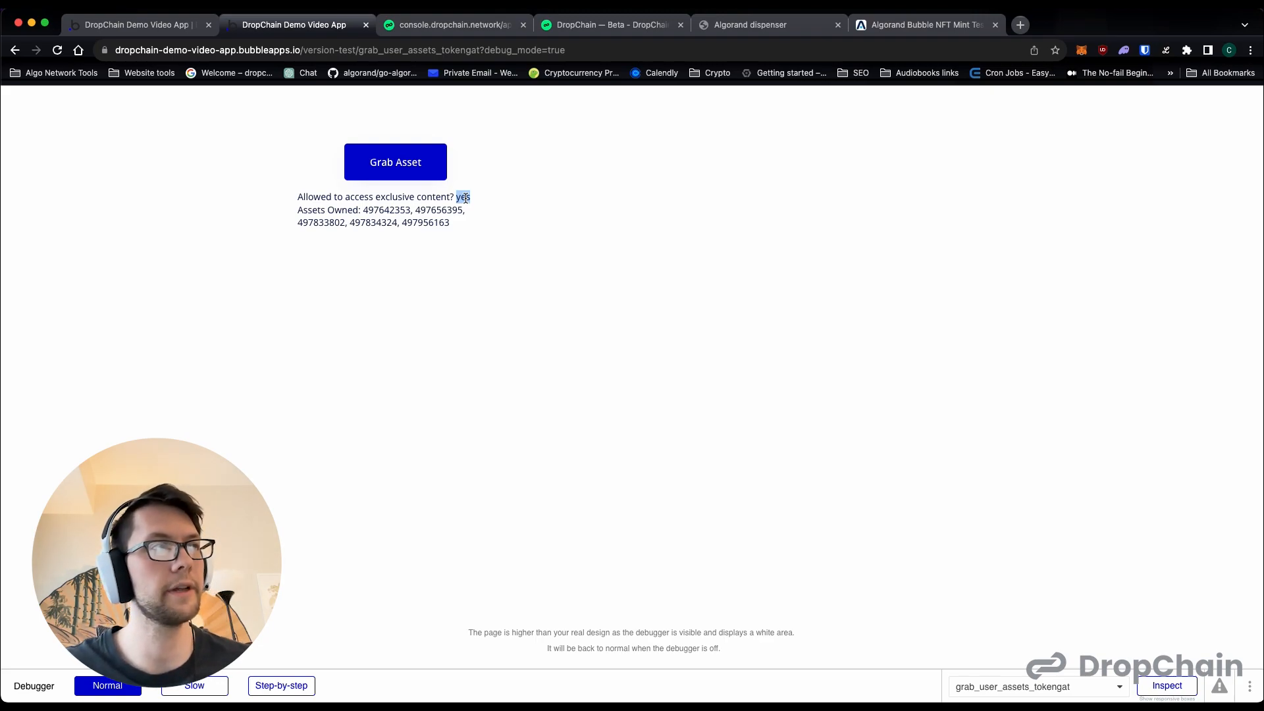
pyautogui.click(482, 202)
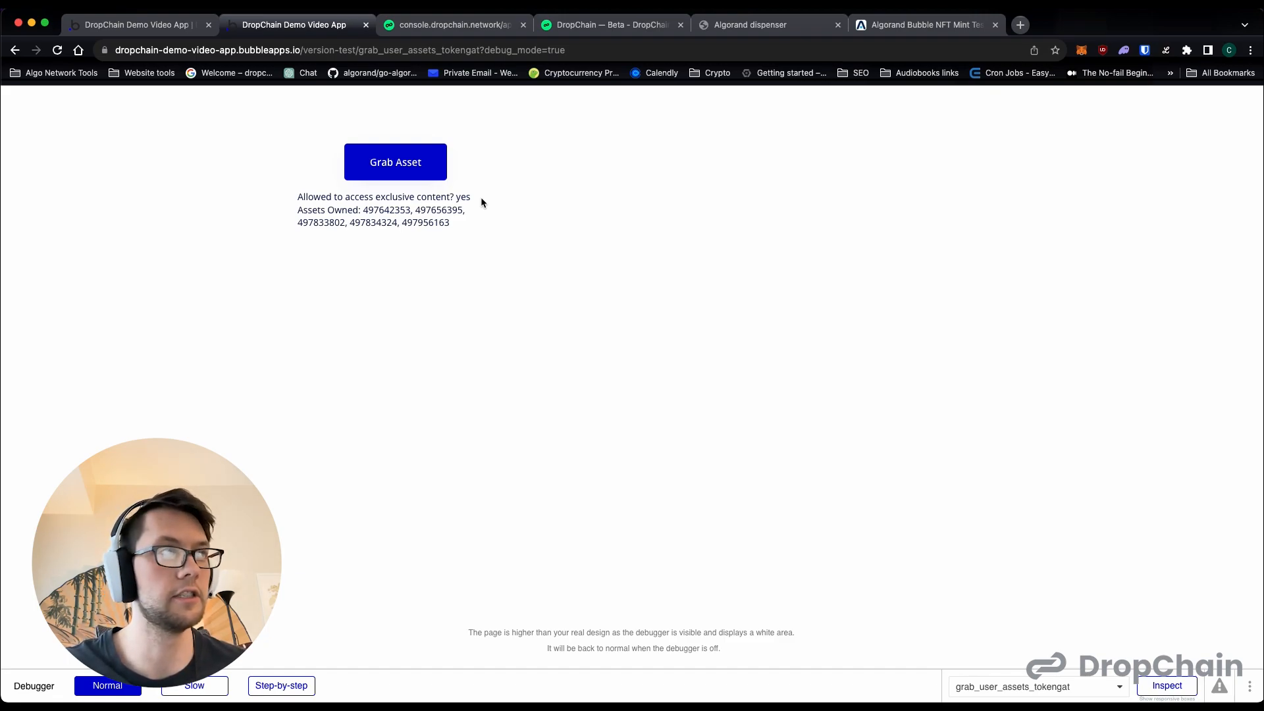
pyautogui.doubleClick(459, 197)
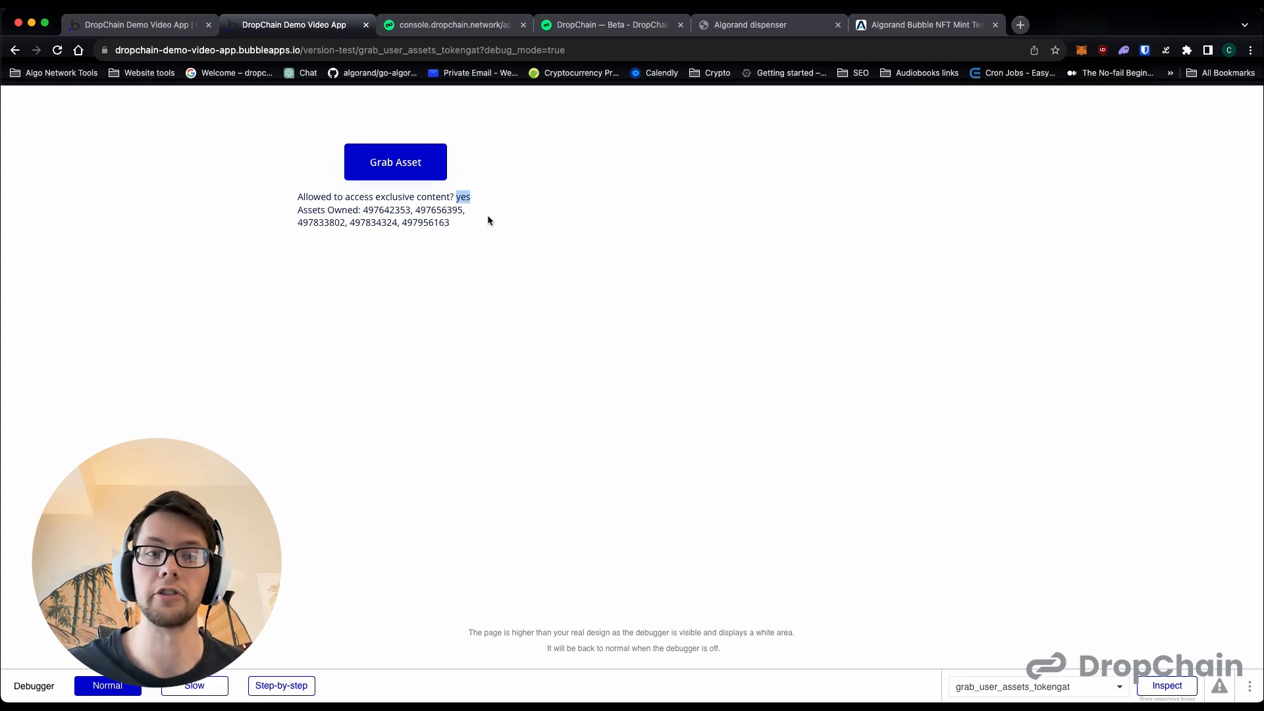